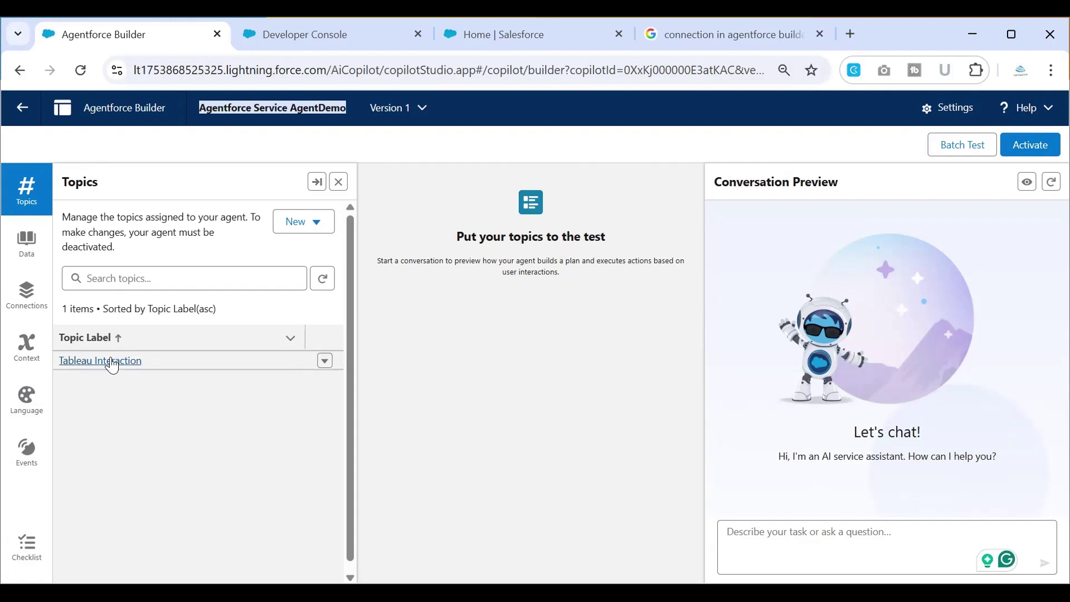
Open the Tableau Interaction topic and display the list of actions assigned to it
{"action": "left_click", "coordinate": [85, 366]}
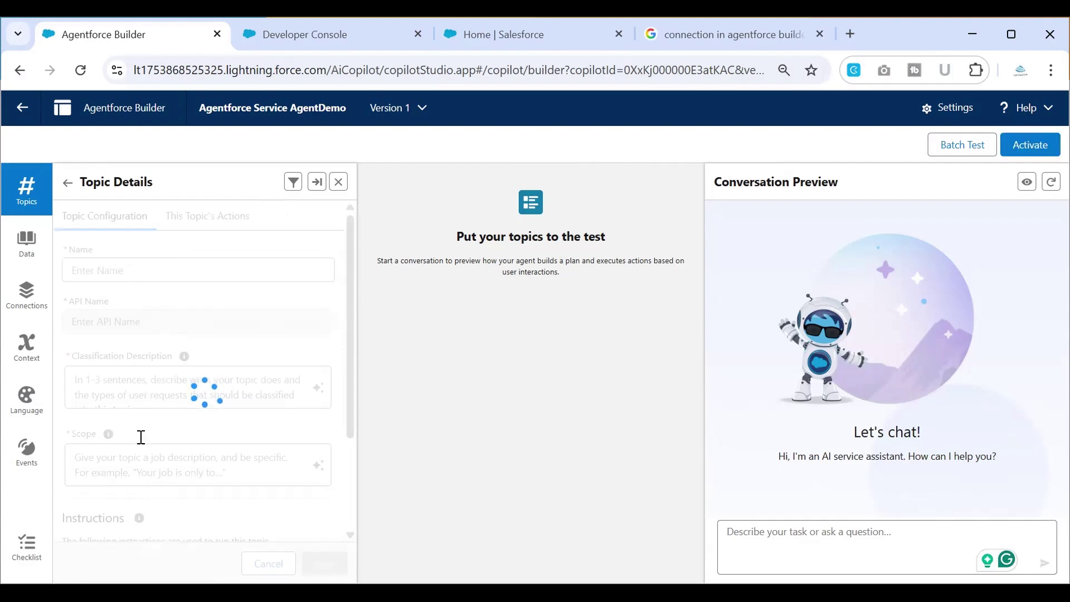
{"action": "scroll", "coordinate": [140, 436], "scroll_direction": "down", "scroll_amount": 3}
{"action": "scroll", "coordinate": [141, 438], "scroll_direction": "up", "scroll_amount": 5}
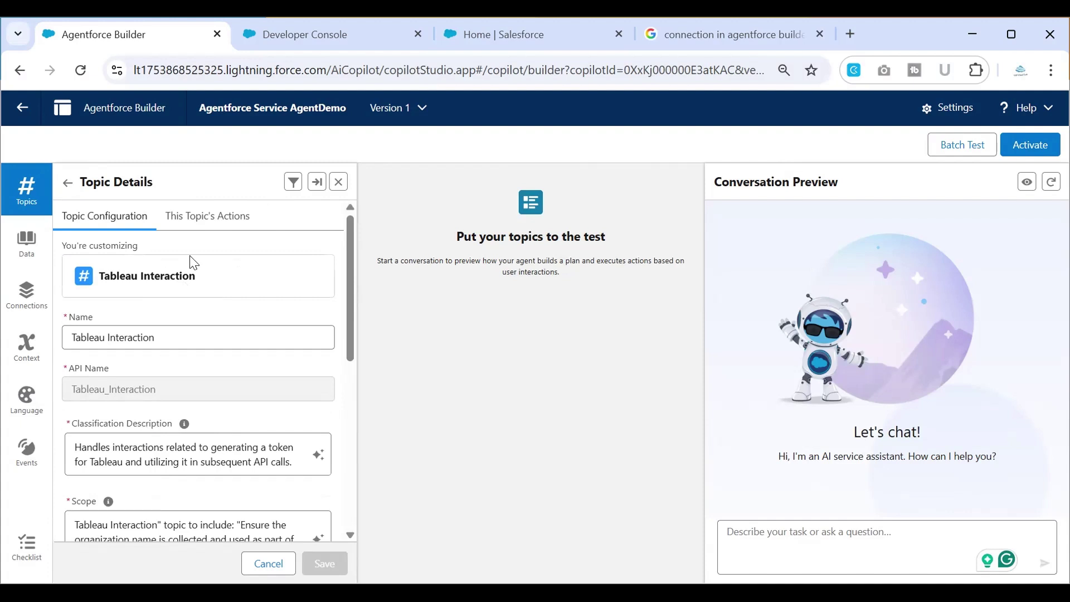
{"action": "left_click", "coordinate": [208, 222]}
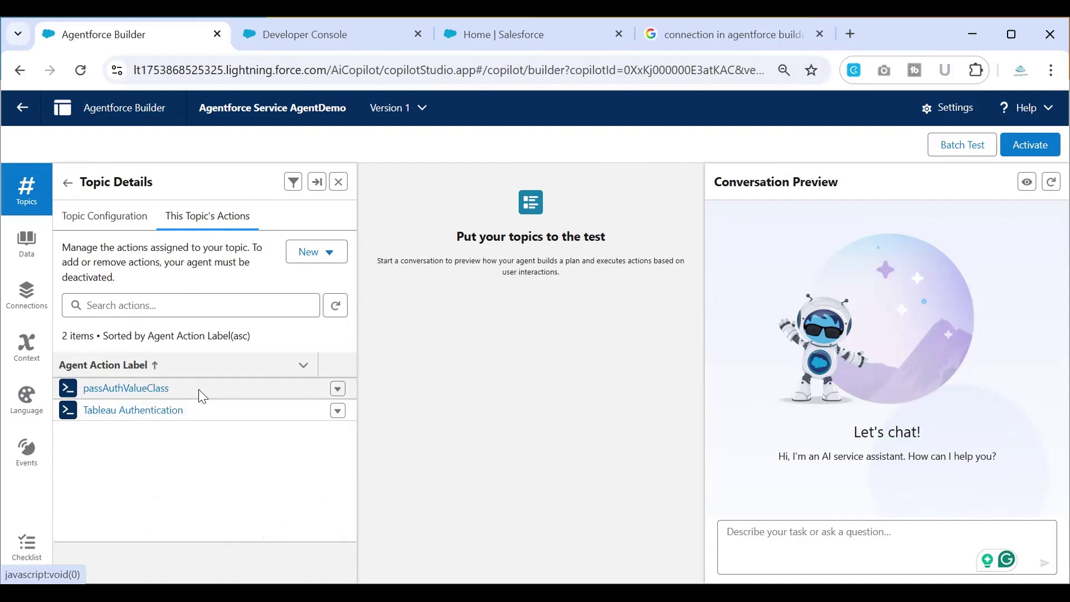
Open the Tableau Authentication action and examine its reference Apex class, instructions, orgName input, and contentUrl and token outputs
{"action": "left_click", "coordinate": [133, 410]}
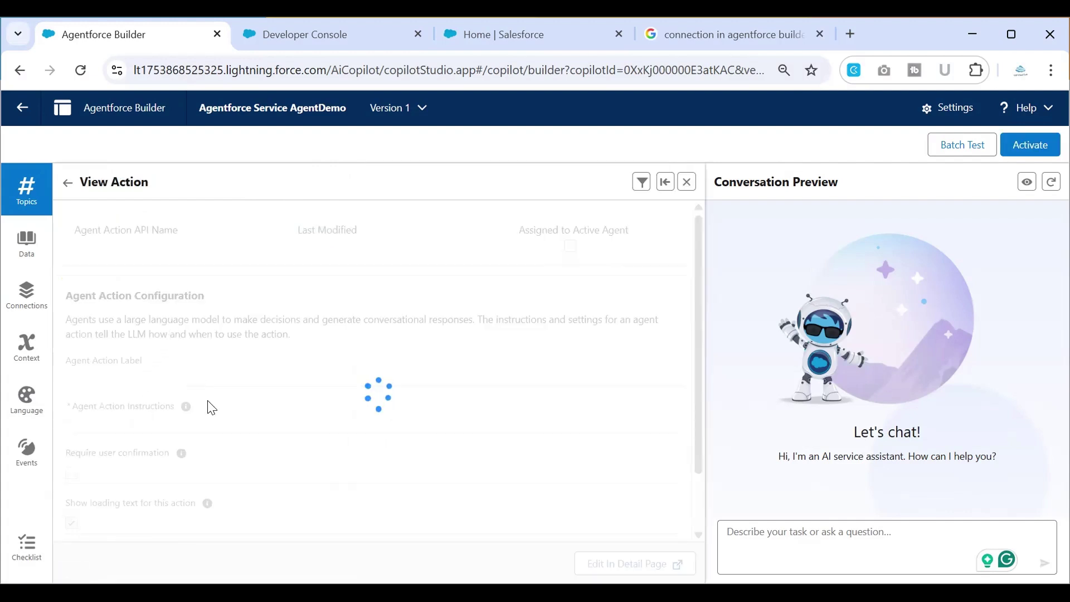
{"action": "scroll", "coordinate": [211, 418], "scroll_direction": "down", "scroll_amount": 3}
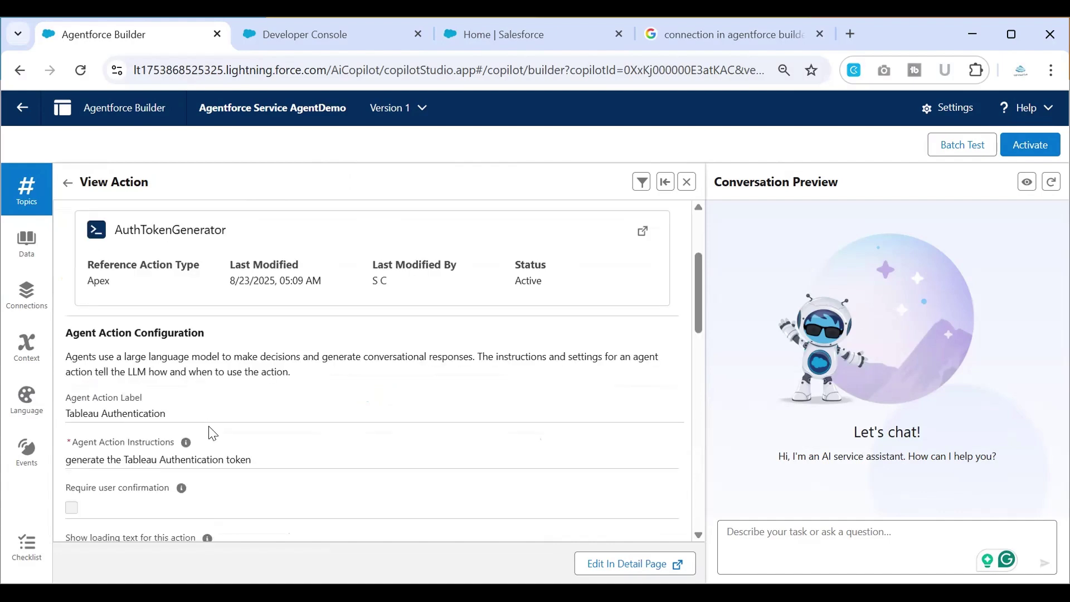
{"action": "scroll", "coordinate": [211, 432], "scroll_direction": "down", "scroll_amount": 8}
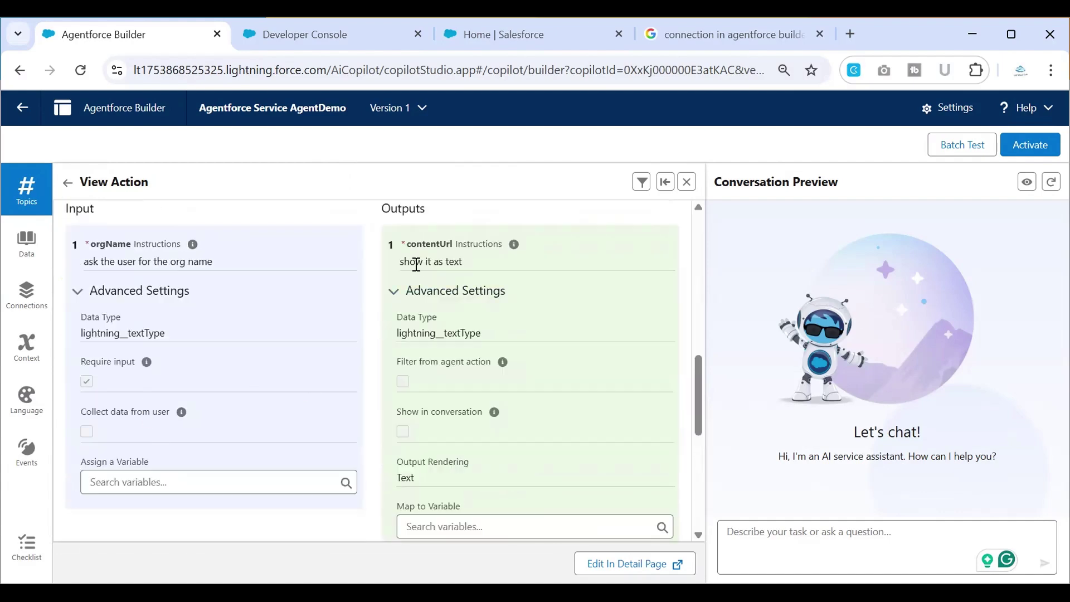
{"action": "scroll", "coordinate": [440, 362], "scroll_direction": "down", "scroll_amount": 1}
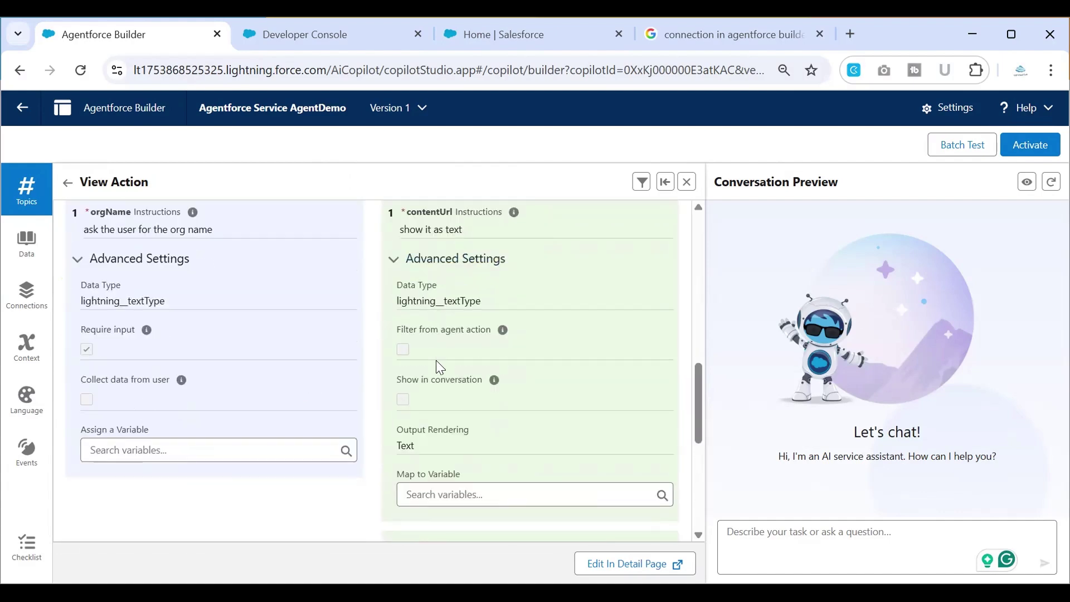
{"action": "scroll", "coordinate": [436, 360], "scroll_direction": "down", "scroll_amount": 5}
{"action": "scroll", "coordinate": [415, 369], "scroll_direction": "up", "scroll_amount": 3}
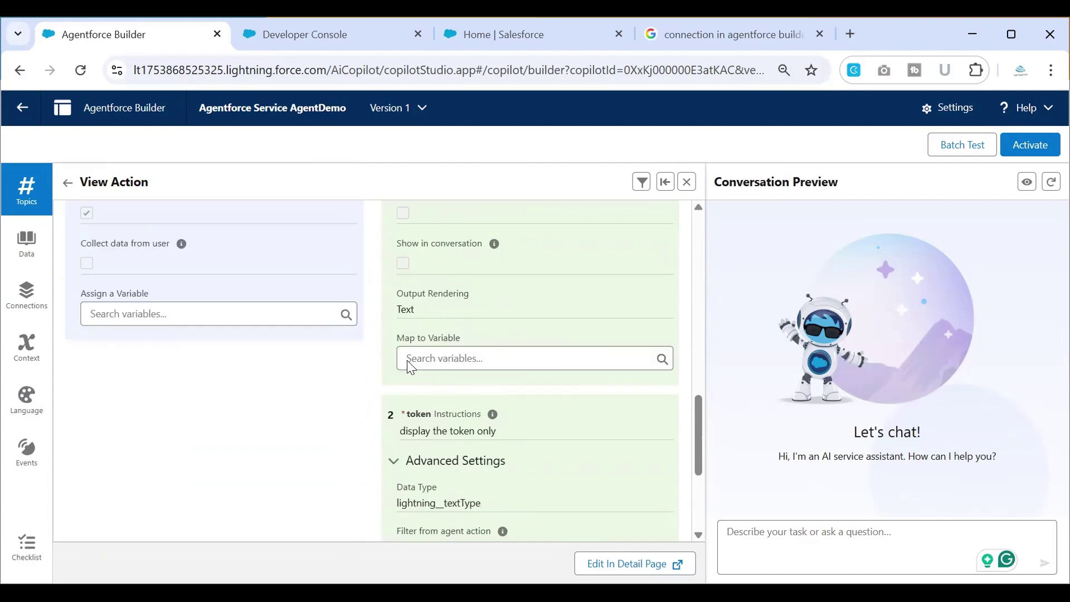
{"action": "scroll", "coordinate": [412, 368], "scroll_direction": "up", "scroll_amount": 15}
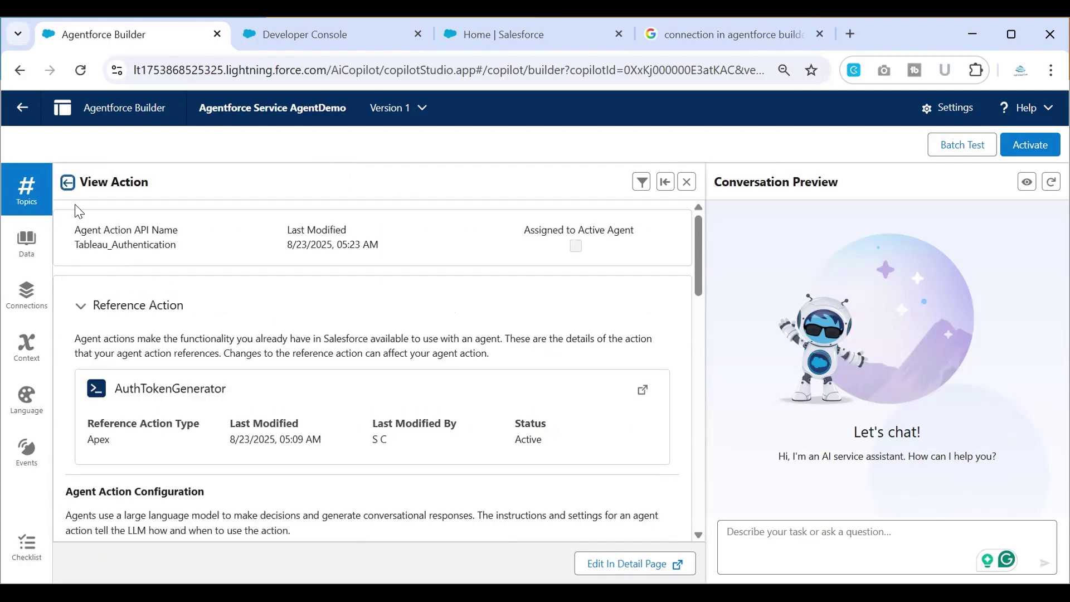
Return to the topic's actions, open passAuthValueClass and examine its configuration, AuthInput input and Authvalue output settings
{"action": "left_click", "coordinate": [67, 183]}
{"action": "left_click", "coordinate": [118, 388]}
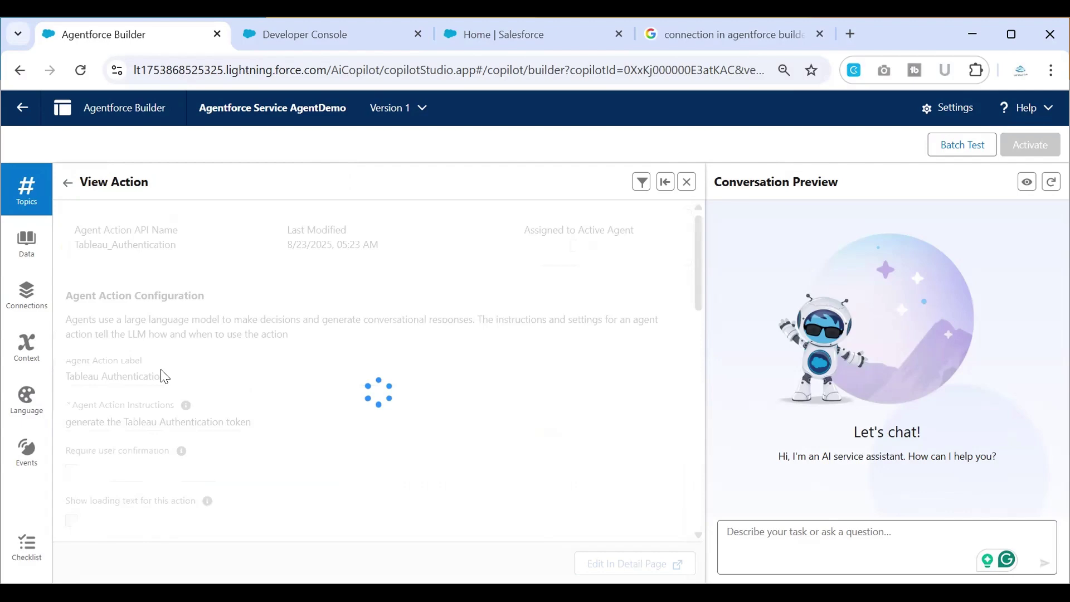
{"action": "scroll", "coordinate": [175, 357], "scroll_direction": "down", "scroll_amount": 10}
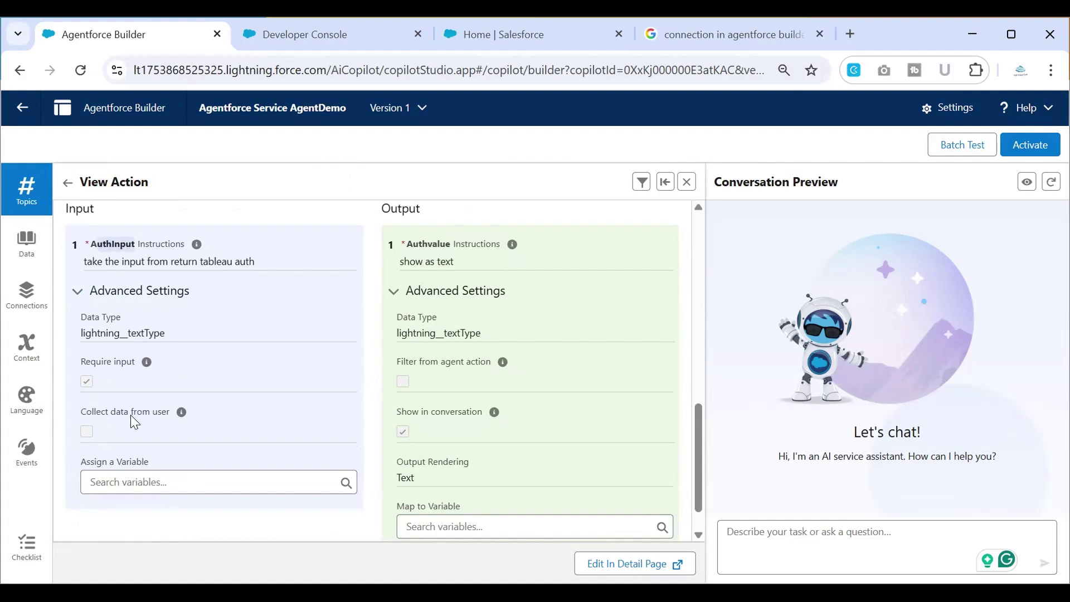
{"action": "scroll", "coordinate": [449, 431], "scroll_direction": "down", "scroll_amount": 1}
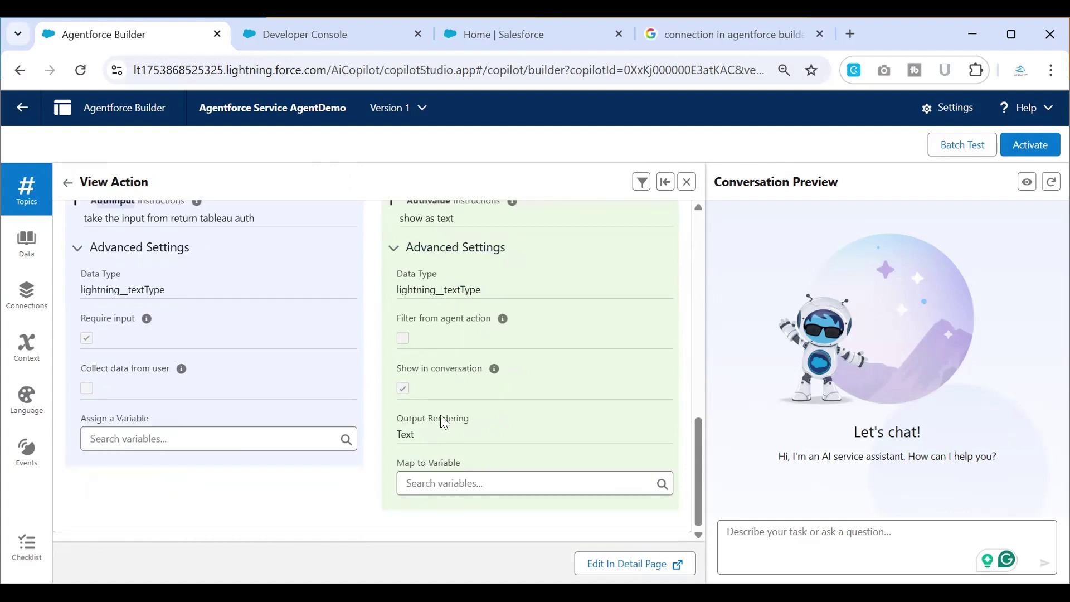
{"action": "scroll", "coordinate": [312, 273], "scroll_direction": "up", "scroll_amount": 8}
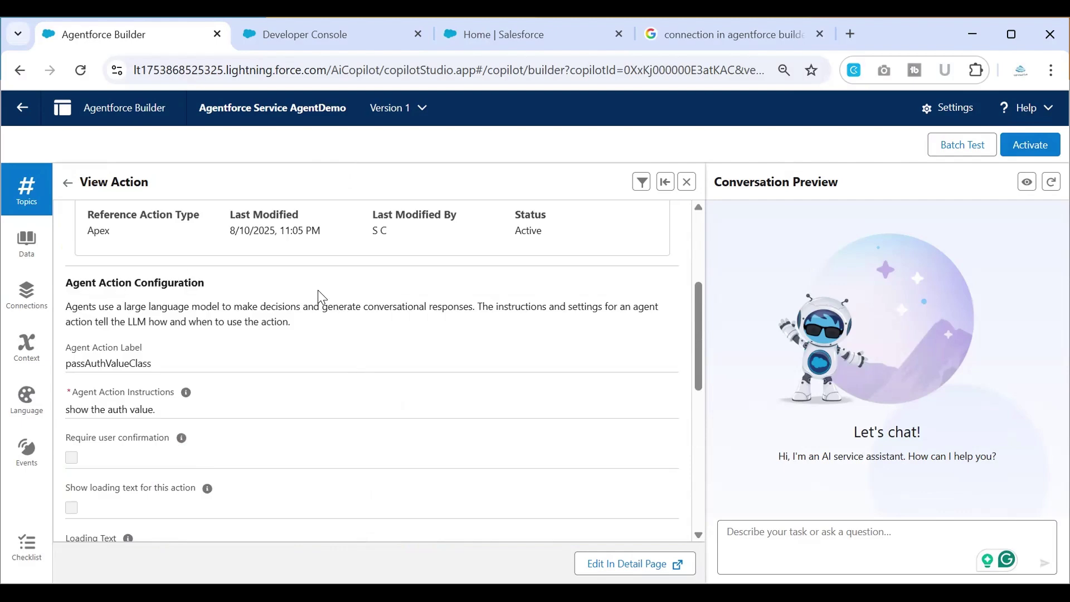
{"action": "scroll", "coordinate": [320, 296], "scroll_direction": "up", "scroll_amount": 2}
{"action": "scroll", "coordinate": [322, 296], "scroll_direction": "up", "scroll_amount": 3}
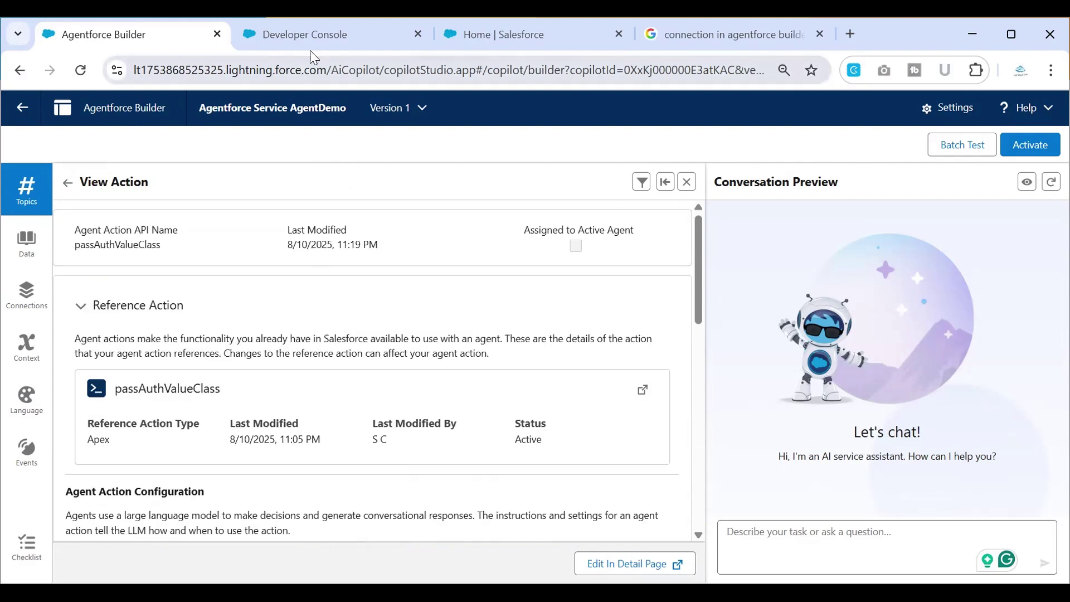
{"action": "left_click", "coordinate": [772, 527]}
{"action": "type", "text": "Agentforce actions talk to each other in Salesforce"}
{"action": "key", "text": "ctrl+z"}
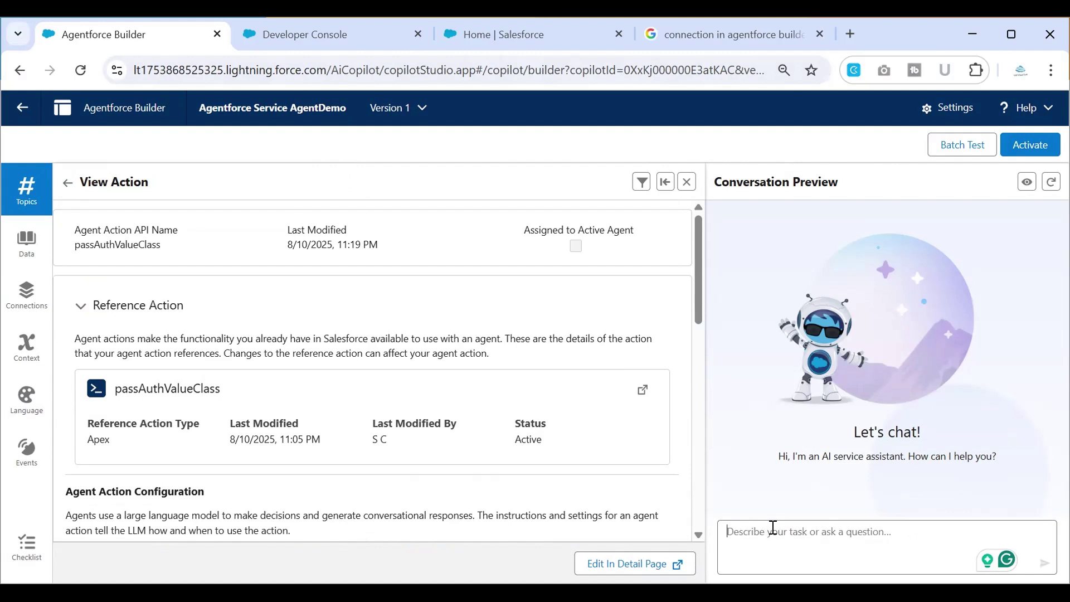
Switch to the Developer Console to check the AuthTokenGenerator class name, and return to the topic's action list in Agentforce Builder
{"action": "left_click", "coordinate": [322, 51]}
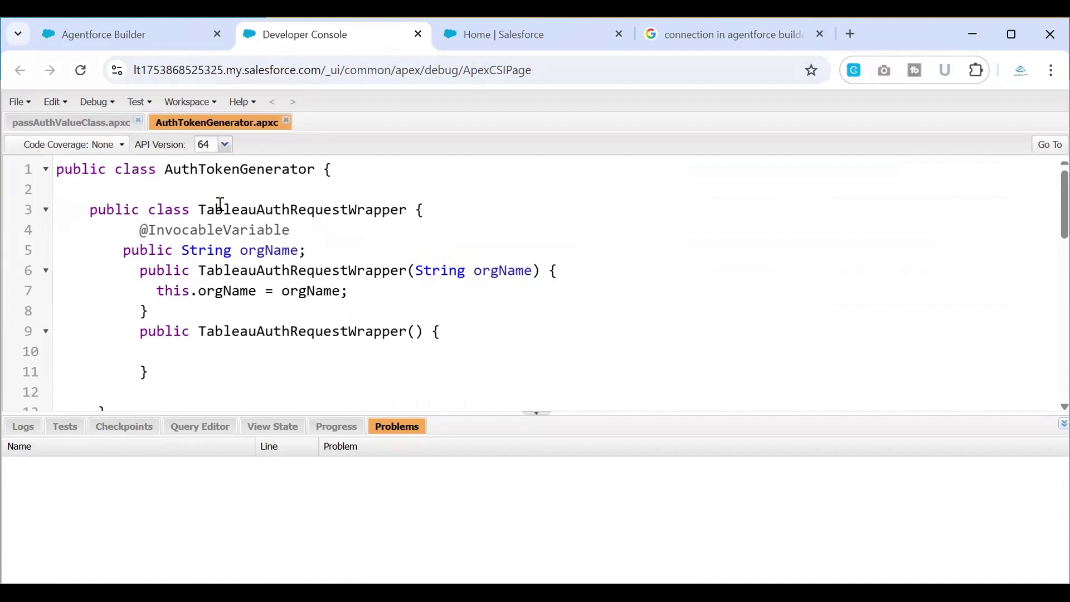
{"action": "double_click", "coordinate": [233, 169]}
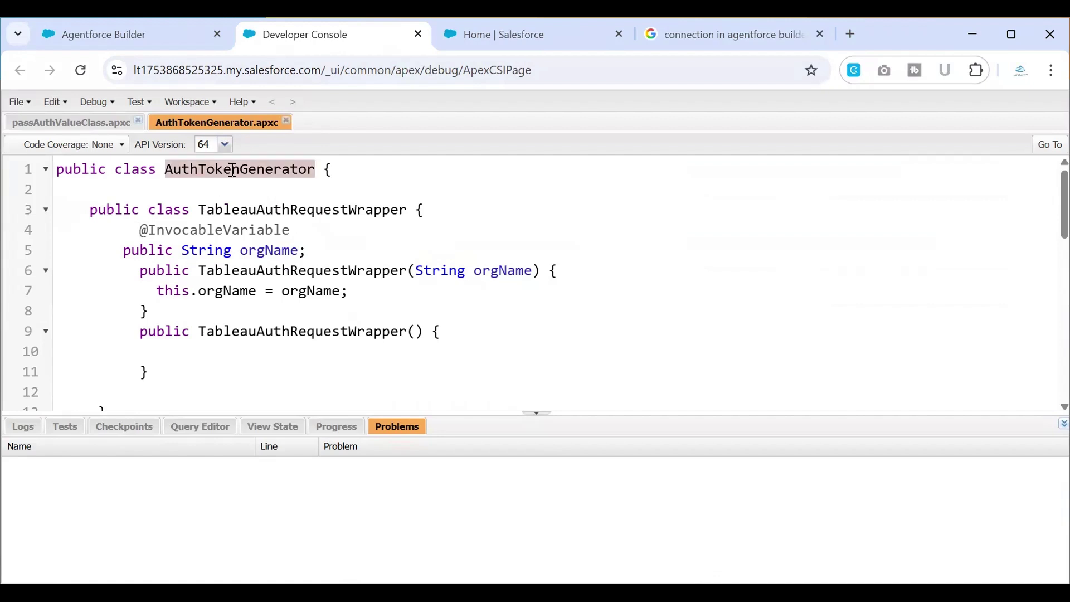
{"action": "left_click", "coordinate": [141, 34]}
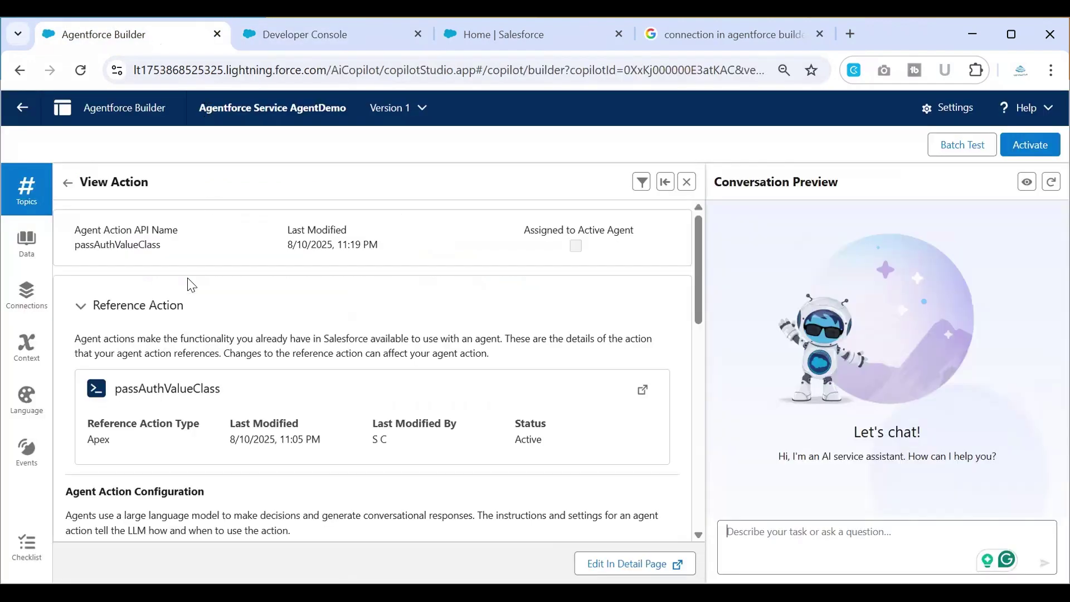
{"action": "left_click", "coordinate": [68, 182]}
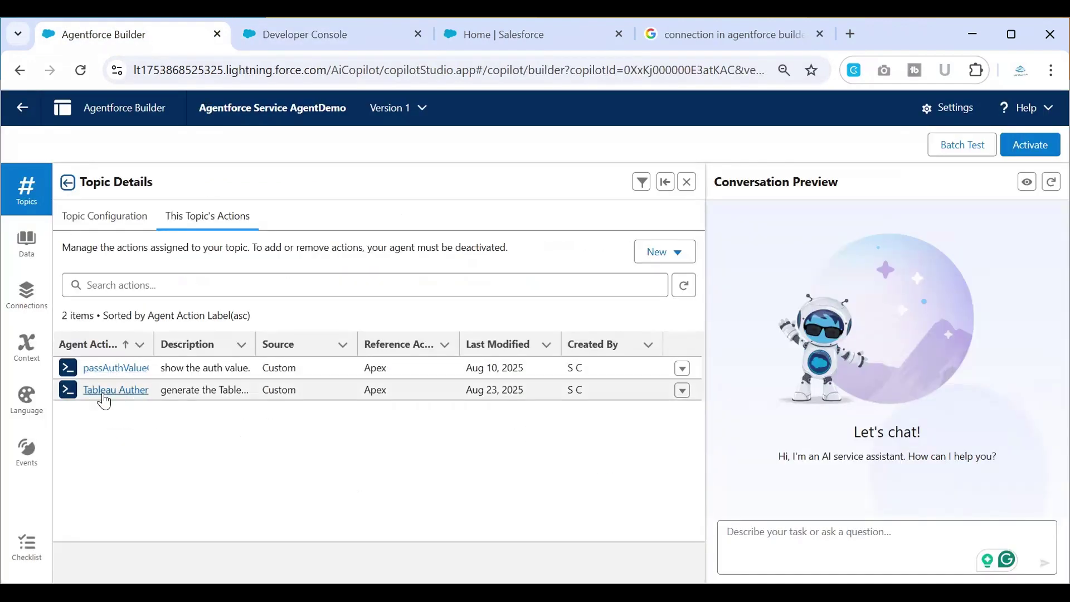
Switch to the Developer Console and examine the AuthTokenGenerator class down to the signInToTableau method and its InvocableMethod label
{"action": "left_click", "coordinate": [309, 49]}
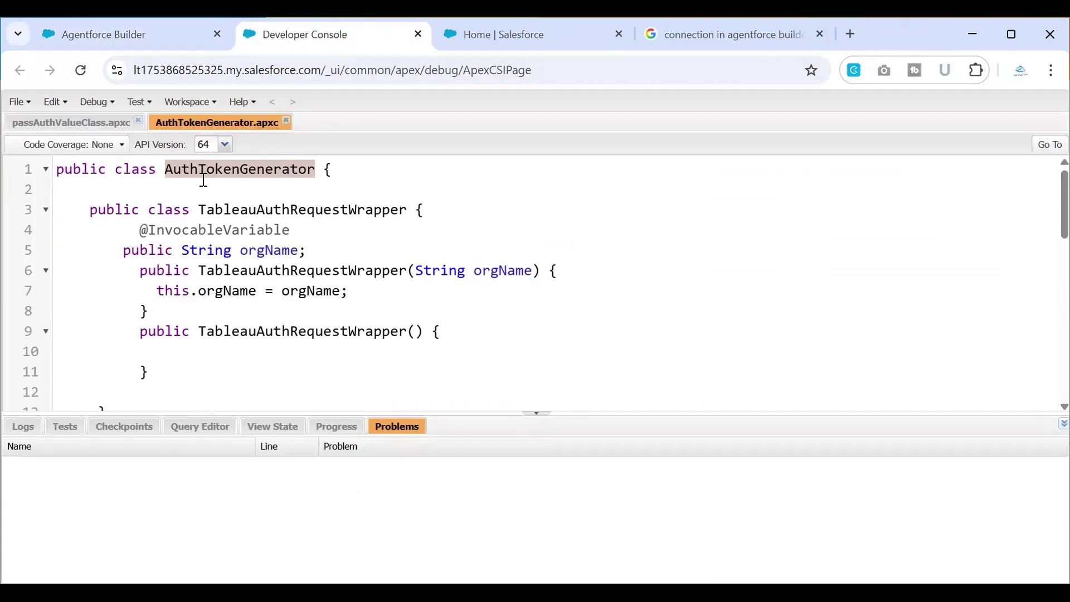
{"action": "scroll", "coordinate": [226, 256], "scroll_direction": "down", "scroll_amount": 4}
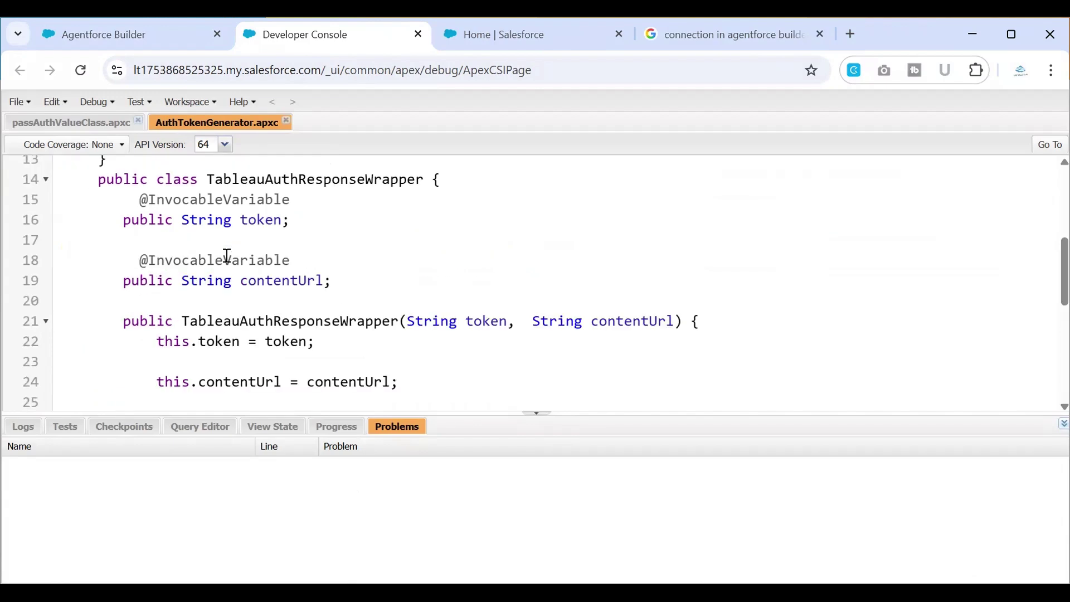
{"action": "scroll", "coordinate": [226, 256], "scroll_direction": "down", "scroll_amount": 4}
{"action": "scroll", "coordinate": [277, 292], "scroll_direction": "down", "scroll_amount": 1}
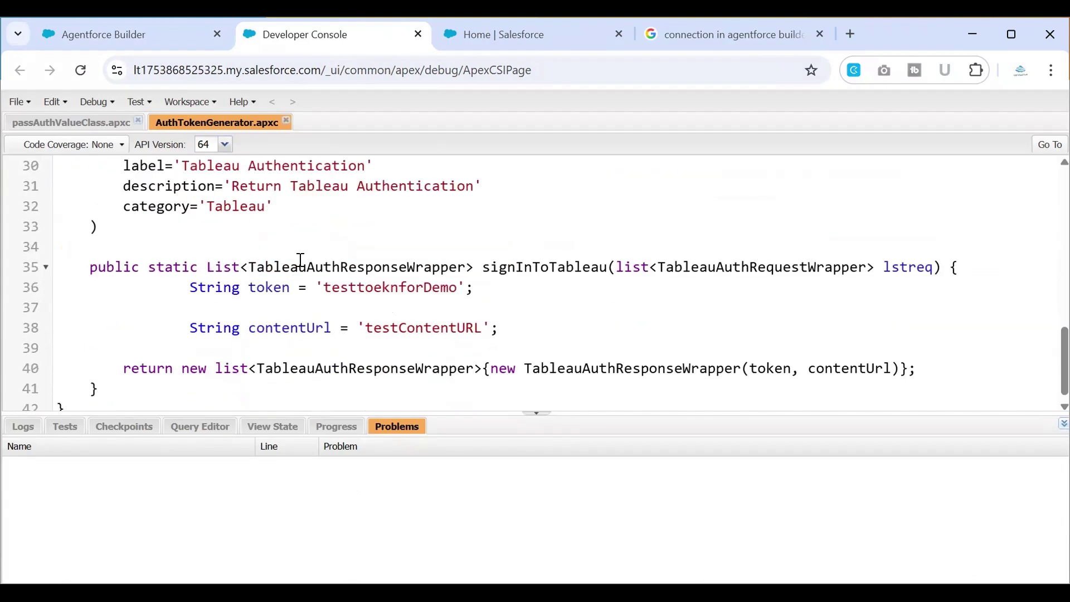
{"action": "scroll", "coordinate": [301, 260], "scroll_direction": "up", "scroll_amount": 1}
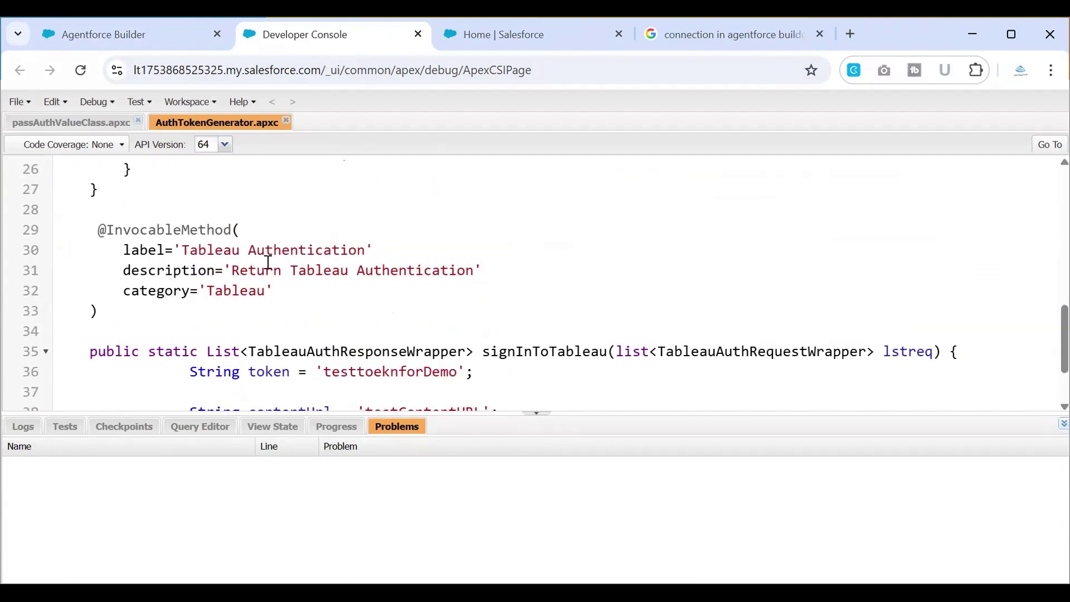
{"action": "double_click", "coordinate": [518, 350]}
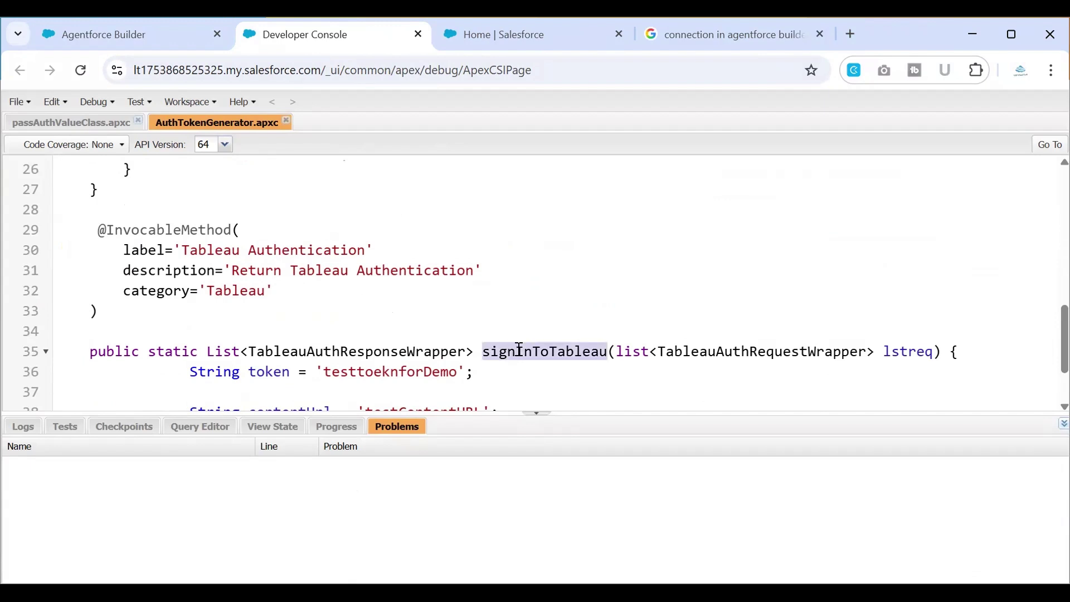
{"action": "left_click", "coordinate": [152, 233]}
{"action": "double_click", "coordinate": [152, 233]}
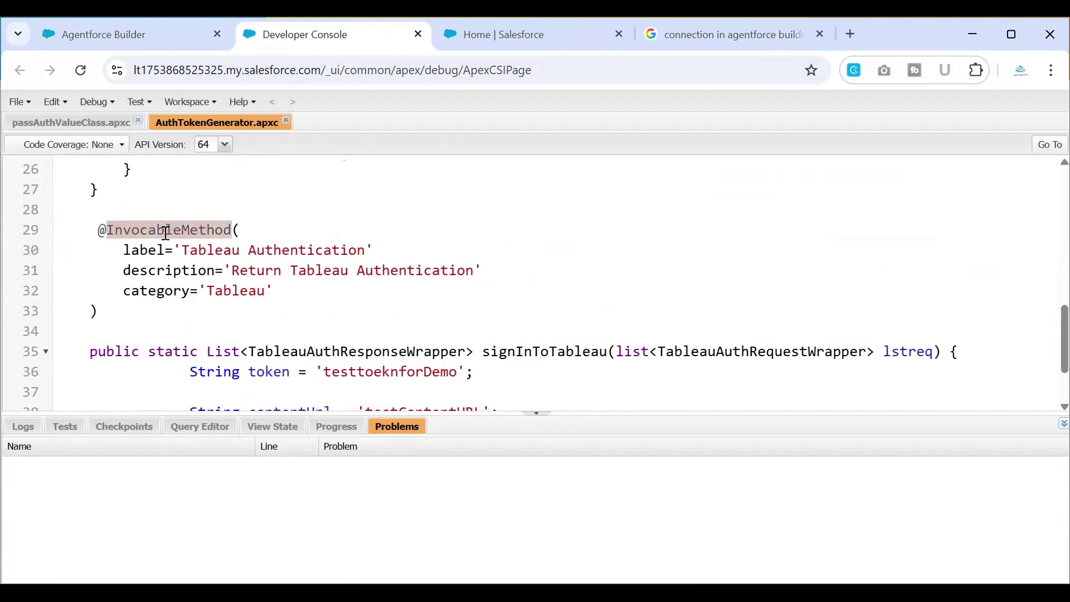
{"action": "double_click", "coordinate": [210, 251]}
{"action": "double_click", "coordinate": [301, 250]}
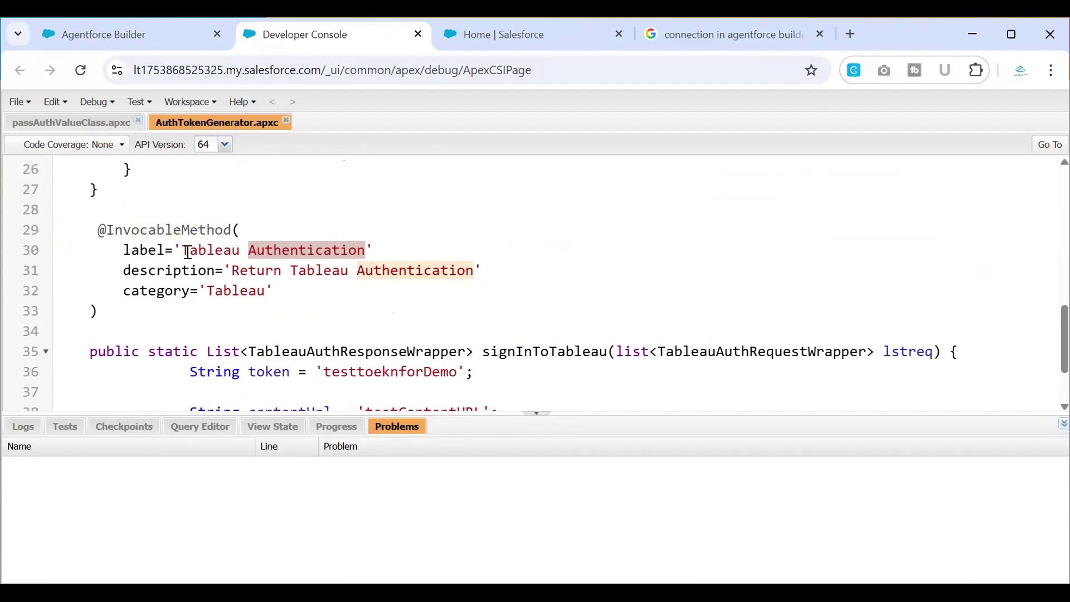
Widen the Agent Action Label column in Agentforce Builder and compare the action names with the InvocableMethod label in the Developer Console
{"action": "left_click", "coordinate": [111, 34]}
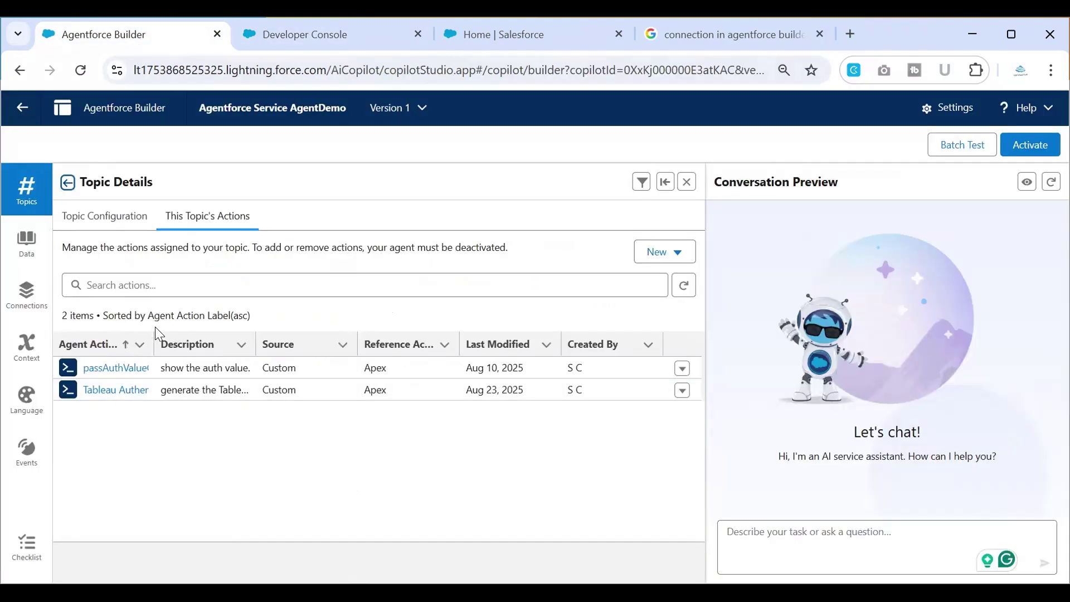
{"action": "left_click_drag", "start_coordinate": [152, 336], "coordinate": [193, 337]}
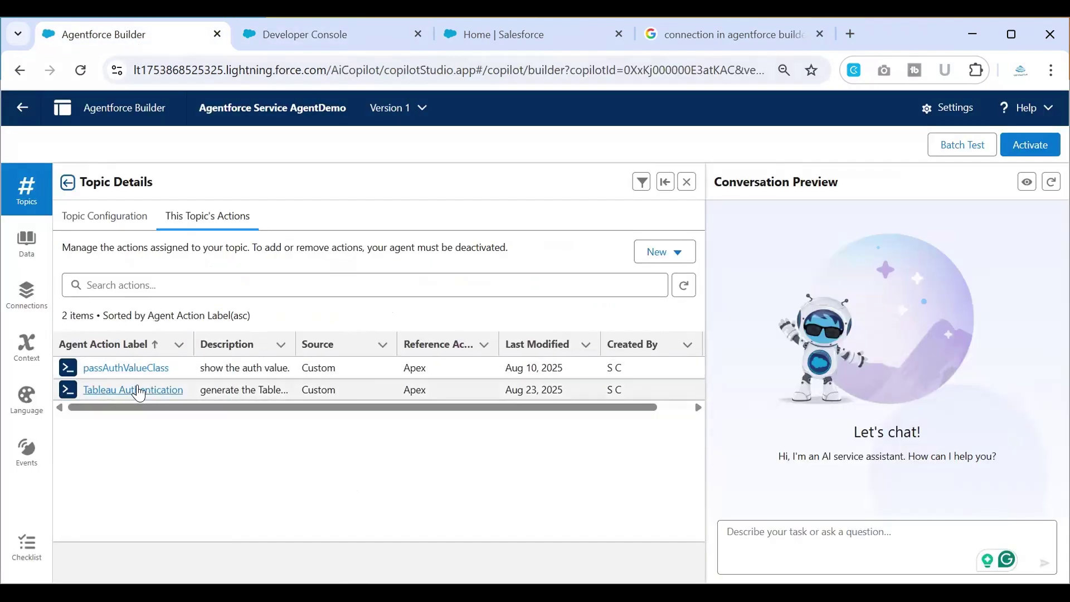
{"action": "left_click", "coordinate": [338, 36]}
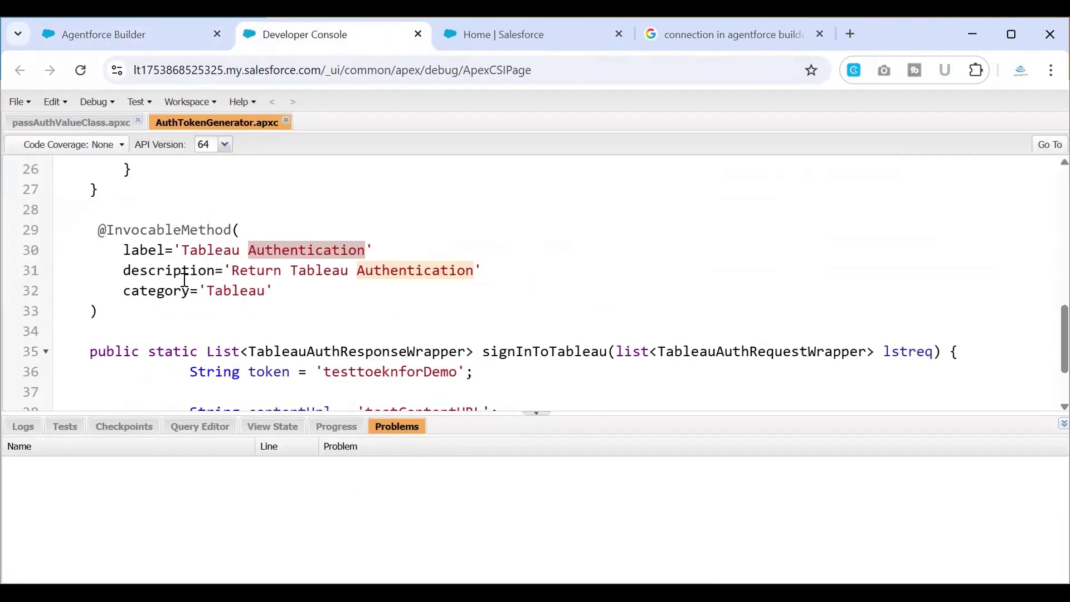
{"action": "left_click_drag", "start_coordinate": [125, 250], "coordinate": [404, 241]}
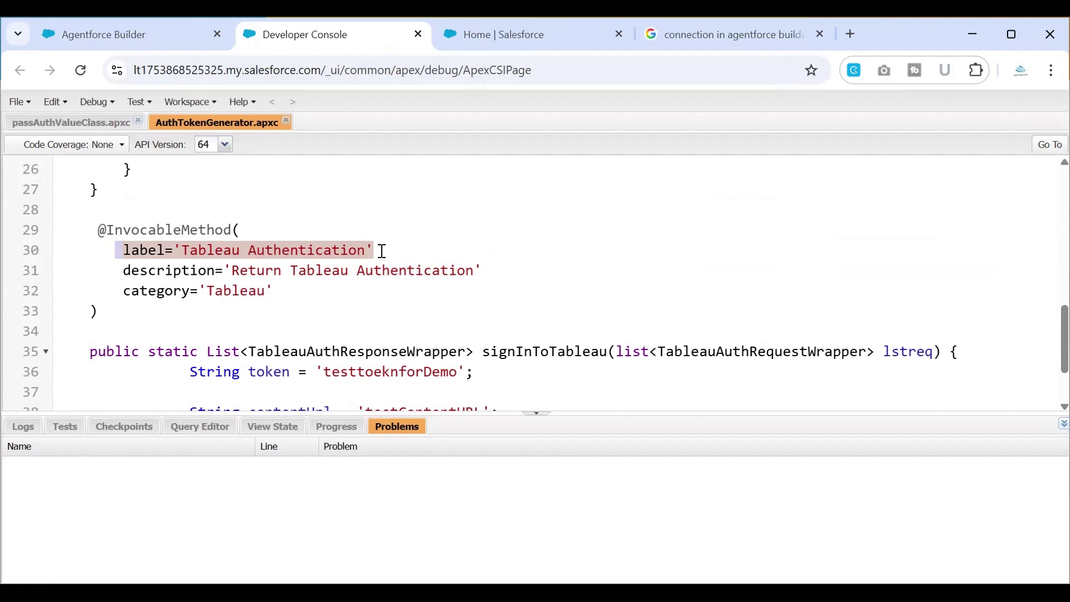
Examine the signInToTableau method body, highlighting the token and contentUrl variable assignments
{"action": "double_click", "coordinate": [544, 351]}
{"action": "scroll", "coordinate": [318, 271], "scroll_direction": "down", "scroll_amount": 2}
{"action": "scroll", "coordinate": [250, 270], "scroll_direction": "up", "scroll_amount": 4}
{"action": "scroll", "coordinate": [312, 299], "scroll_direction": "down", "scroll_amount": 3}
{"action": "left_click_drag", "start_coordinate": [189, 279], "coordinate": [478, 284]}
{"action": "left_click_drag", "start_coordinate": [189, 319], "coordinate": [501, 322]}
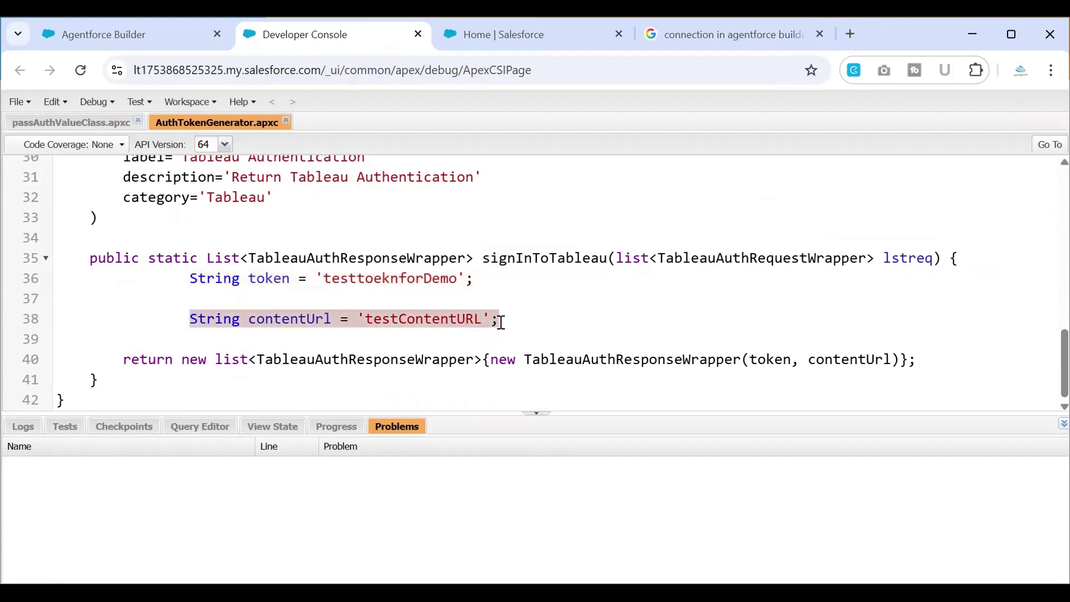
Trace the method's lstreq parameter to the TableauAuthRequestWrapper class and its orgName variable, and return to the method signature
{"action": "double_click", "coordinate": [912, 260]}
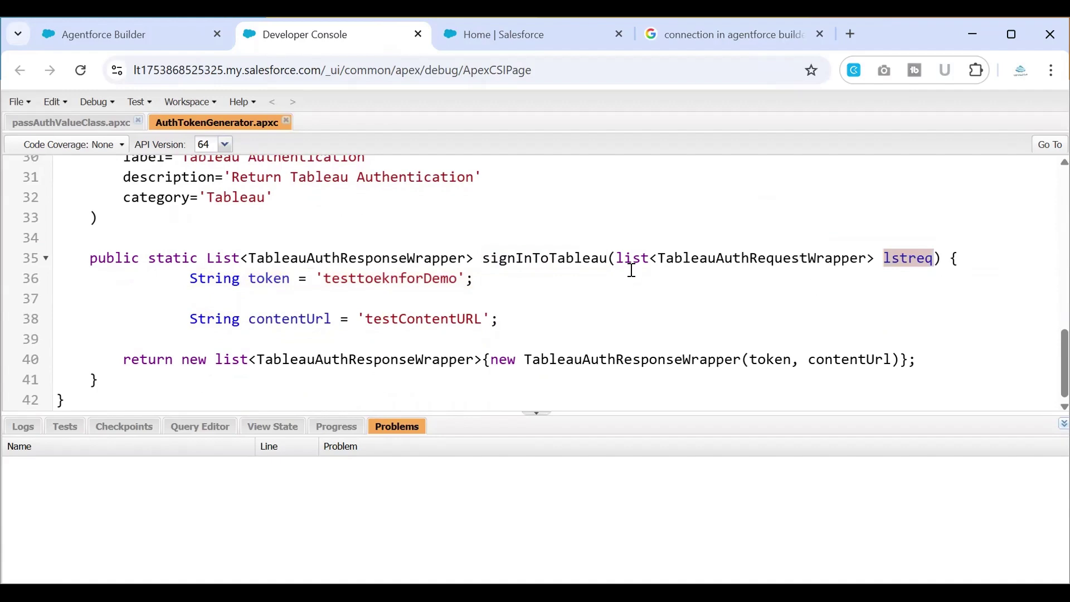
{"action": "scroll", "coordinate": [632, 301], "scroll_direction": "up", "scroll_amount": 4}
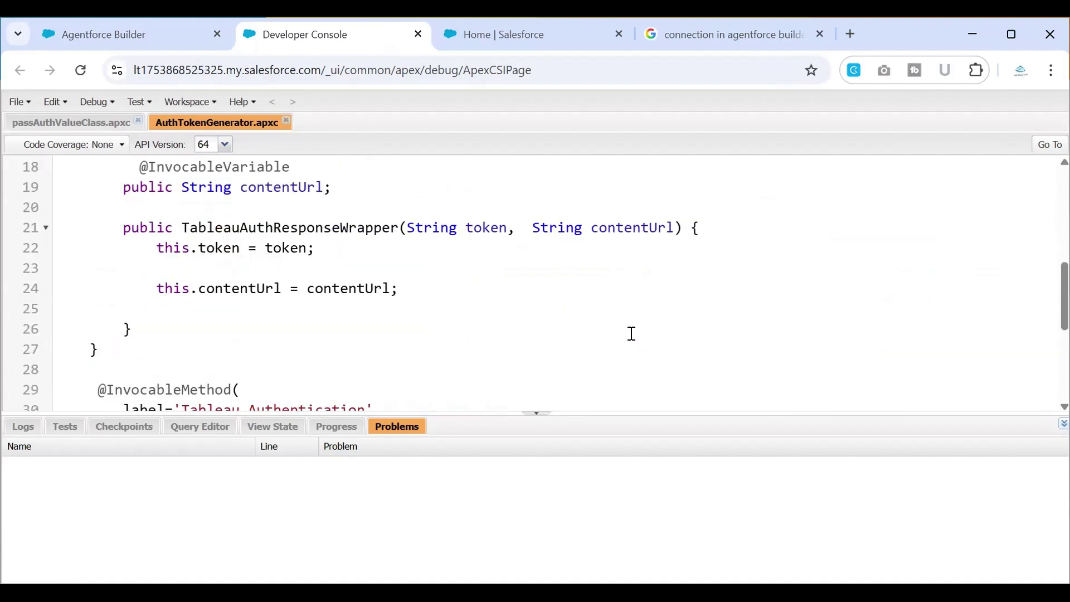
{"action": "scroll", "coordinate": [632, 333], "scroll_direction": "up", "scroll_amount": 6}
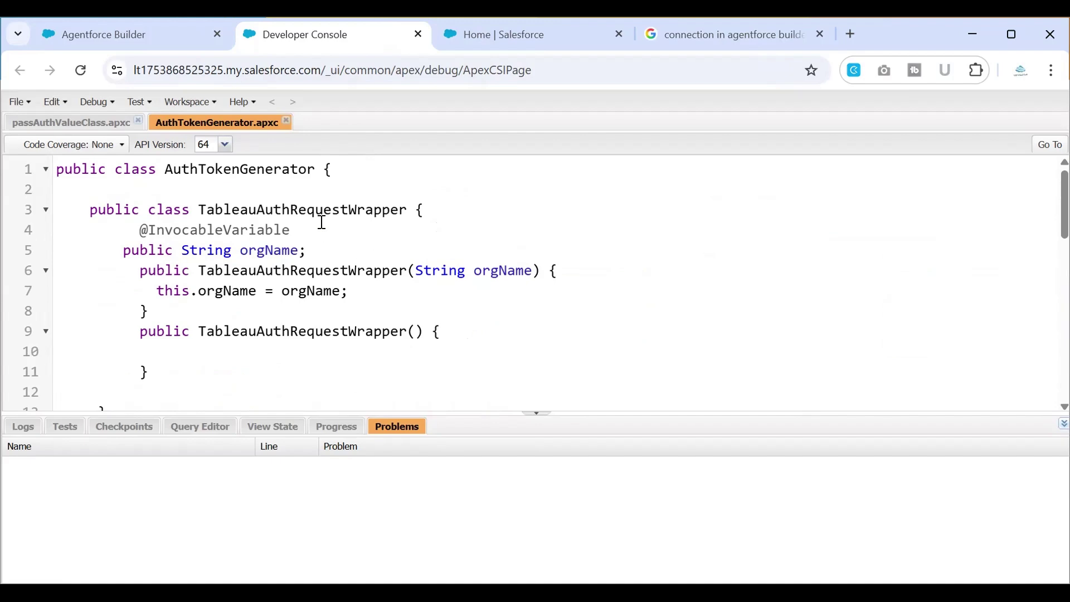
{"action": "scroll", "coordinate": [781, 363], "scroll_direction": "down", "scroll_amount": 8}
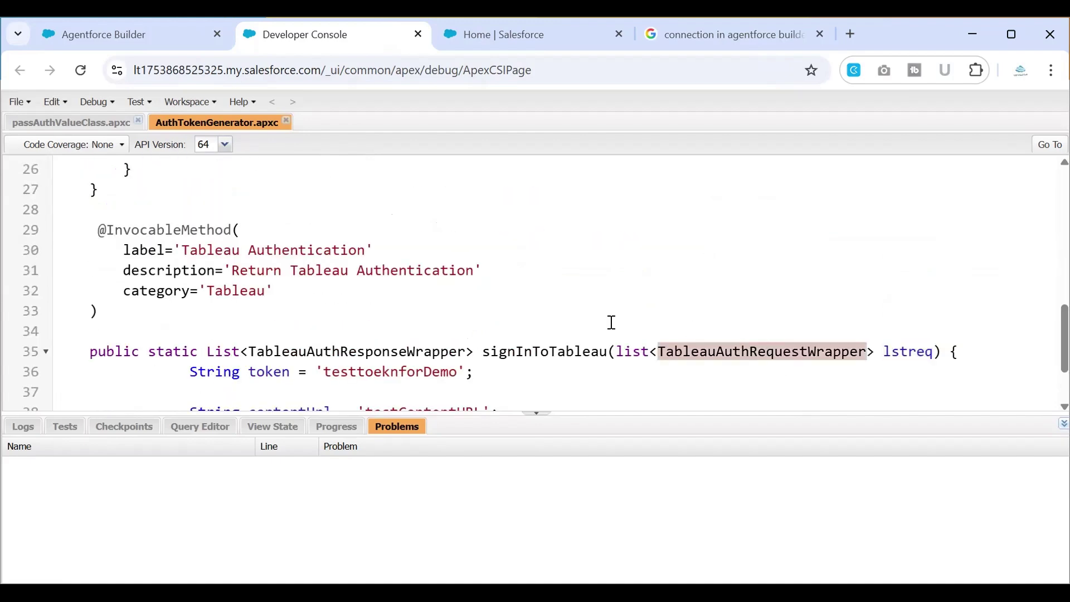
Examine the TableauAuthRequestWrapper class at the start of AuthTokenGenerator, including its two constructors
{"action": "scroll", "coordinate": [630, 324], "scroll_direction": "up", "scroll_amount": 8}
{"action": "left_click", "coordinate": [80, 210]}
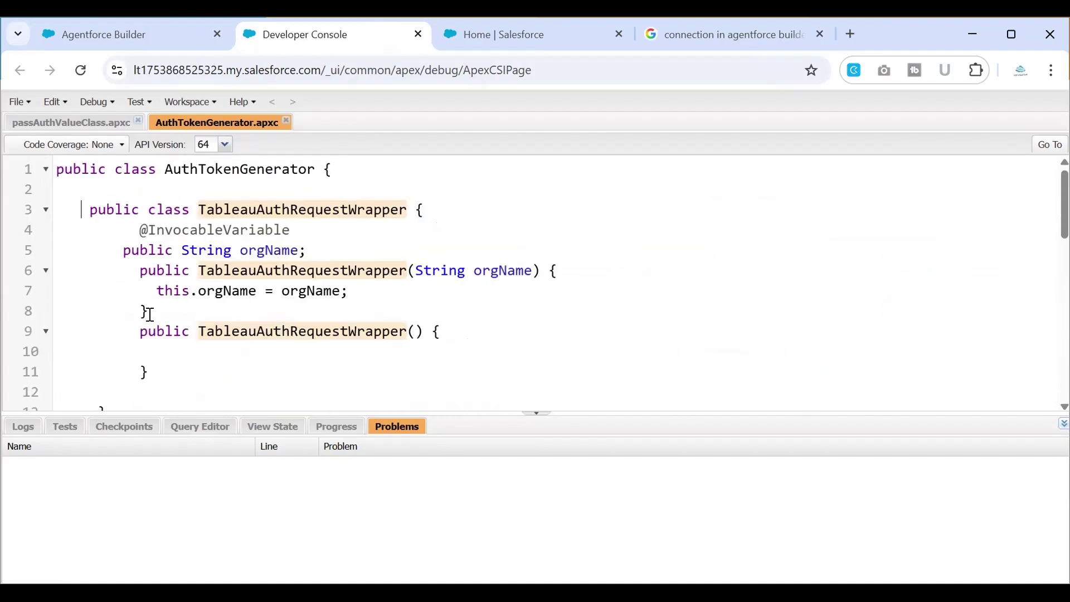
{"action": "left_click_drag", "start_coordinate": [143, 303], "coordinate": [172, 382]}
{"action": "left_click", "coordinate": [339, 210]}
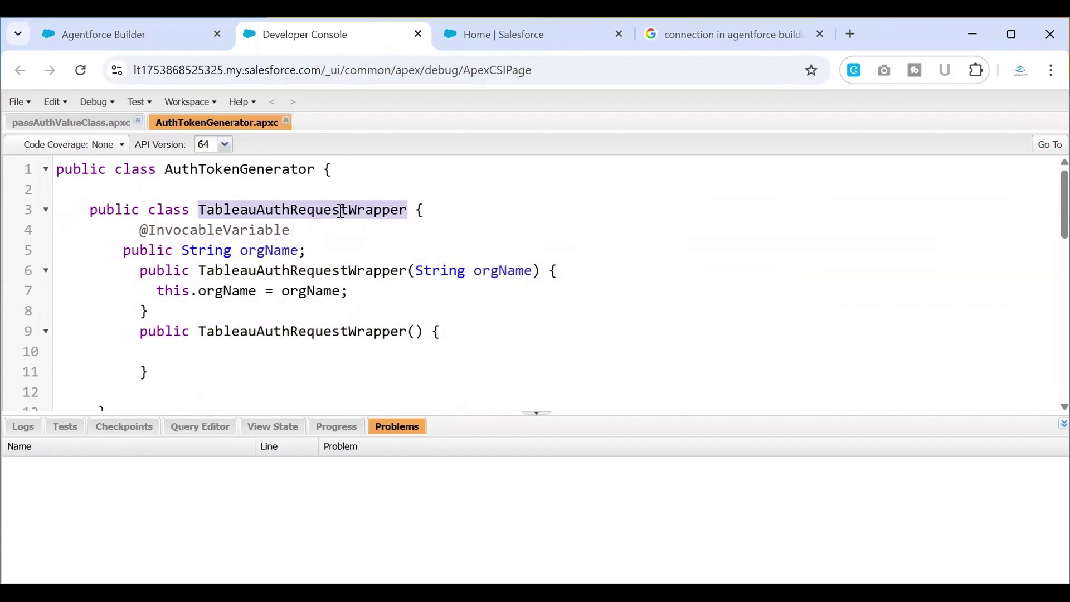
Open the Tableau Authentication action in Agentforce Builder and compare its orgName input with the orgName variable in the Developer Console
{"action": "left_click", "coordinate": [165, 37]}
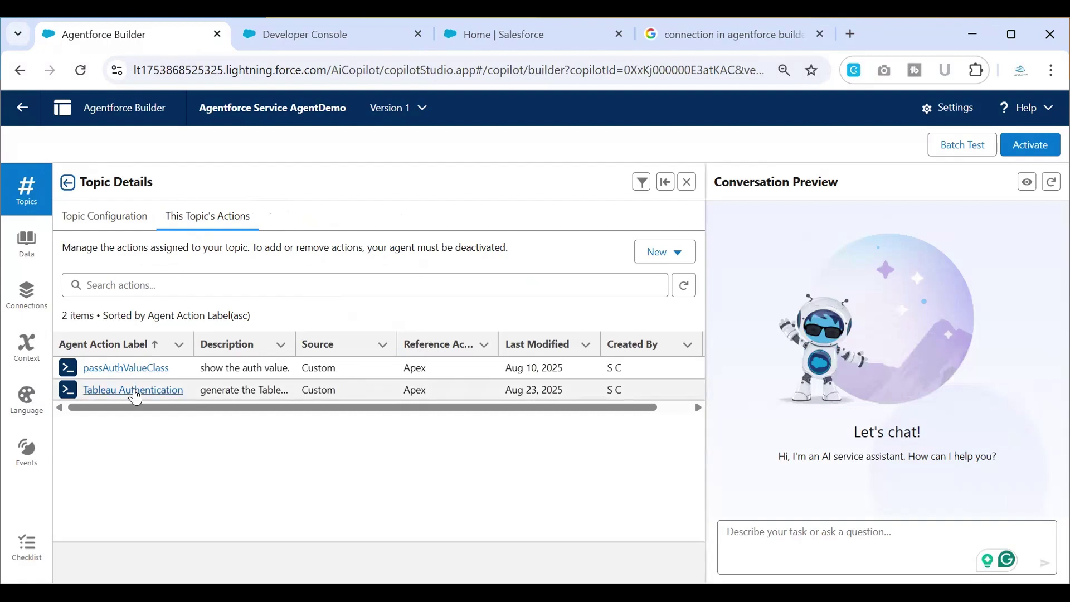
{"action": "left_click", "coordinate": [126, 368]}
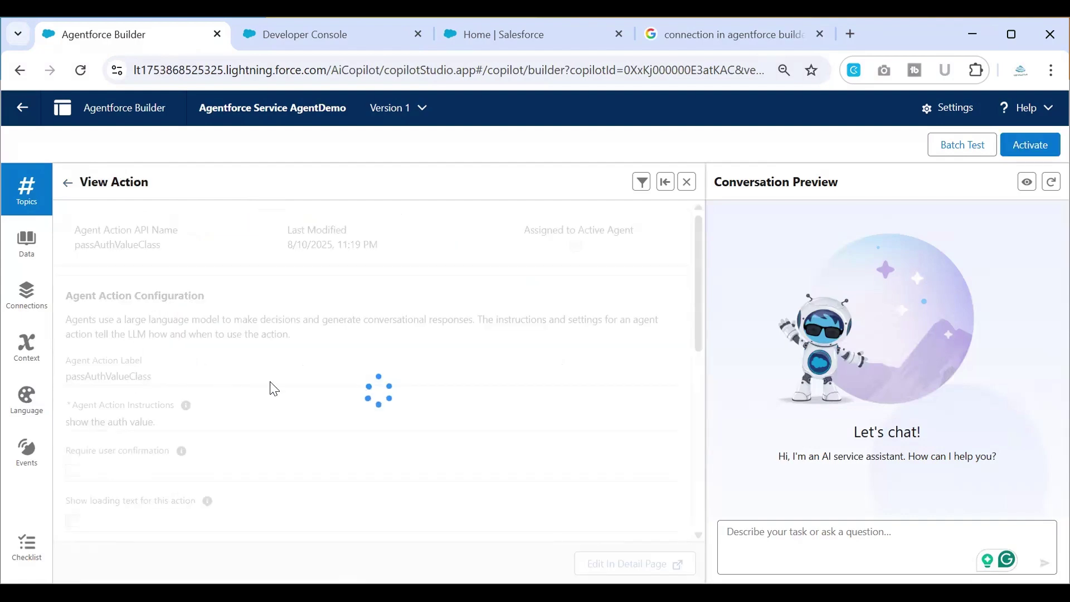
{"action": "scroll", "coordinate": [259, 373], "scroll_direction": "down", "scroll_amount": 10}
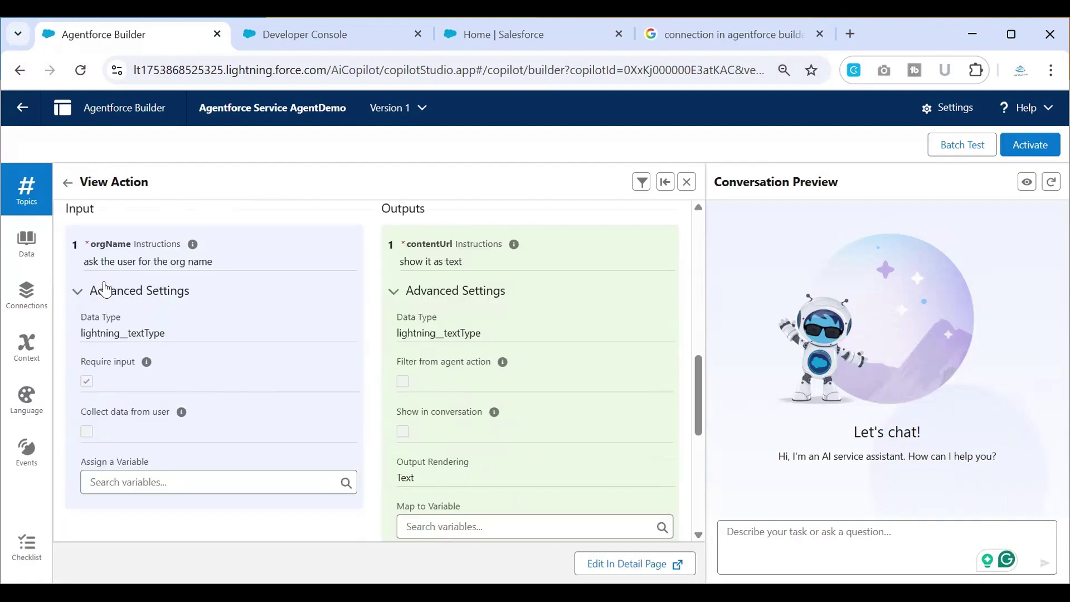
{"action": "left_click", "coordinate": [350, 30]}
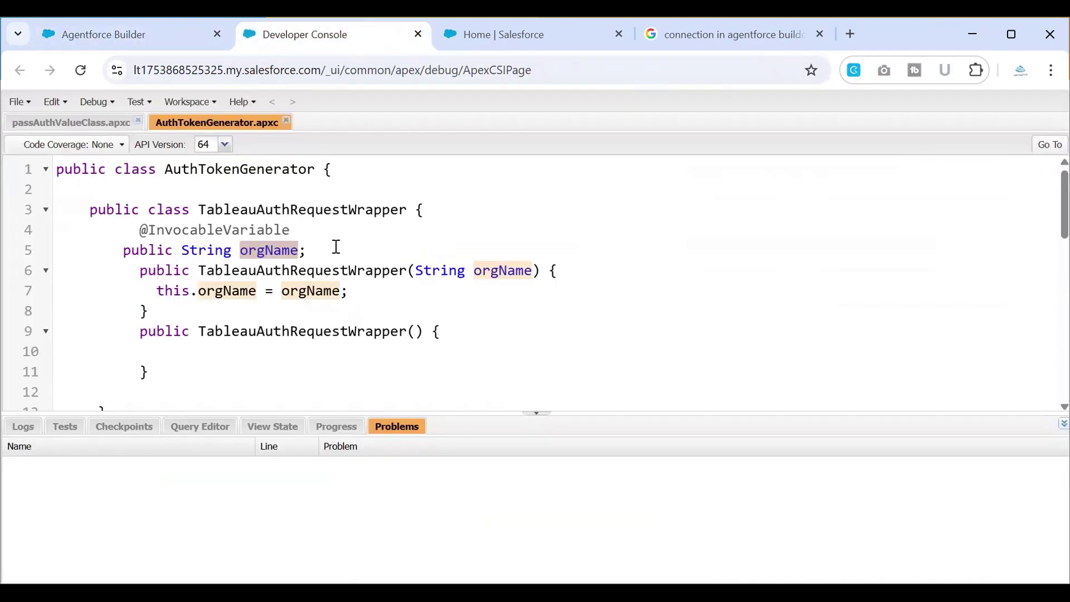
{"action": "left_click_drag", "start_coordinate": [124, 247], "coordinate": [370, 302]}
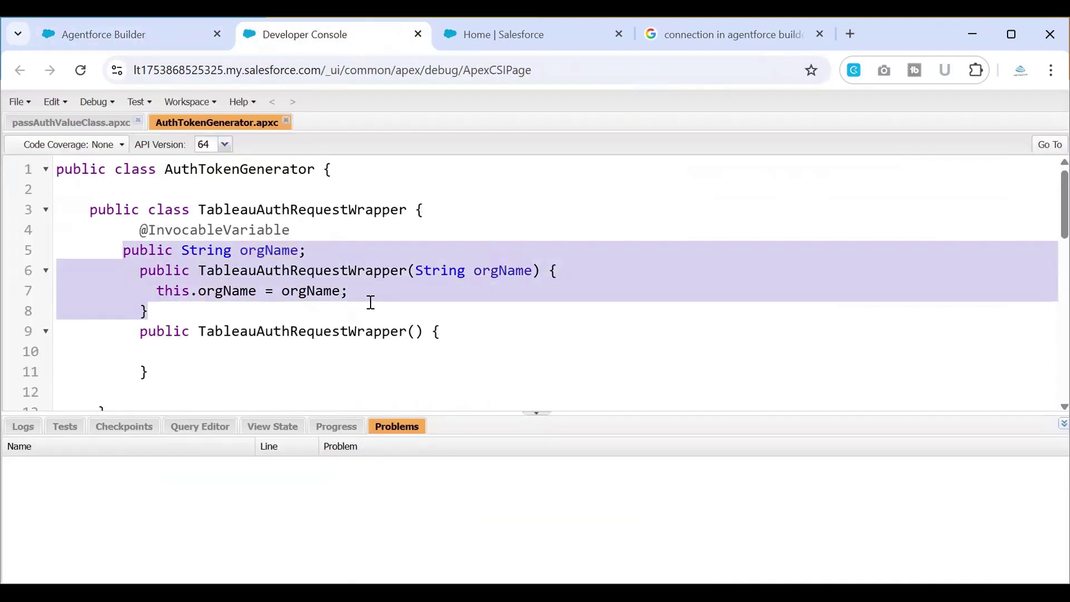
Examine the TableauAuthResponseWrapper class, highlighting its token and contentUrl variables and the class name
{"action": "scroll", "coordinate": [357, 302], "scroll_direction": "down", "scroll_amount": 4}
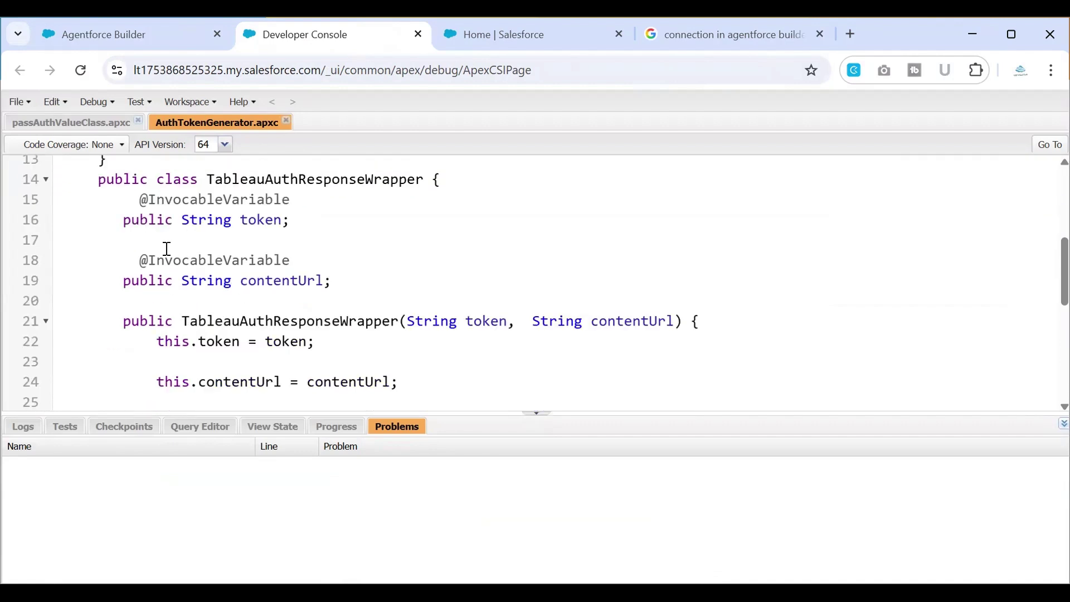
{"action": "left_click_drag", "start_coordinate": [118, 224], "coordinate": [302, 223]}
{"action": "double_click", "coordinate": [281, 281]}
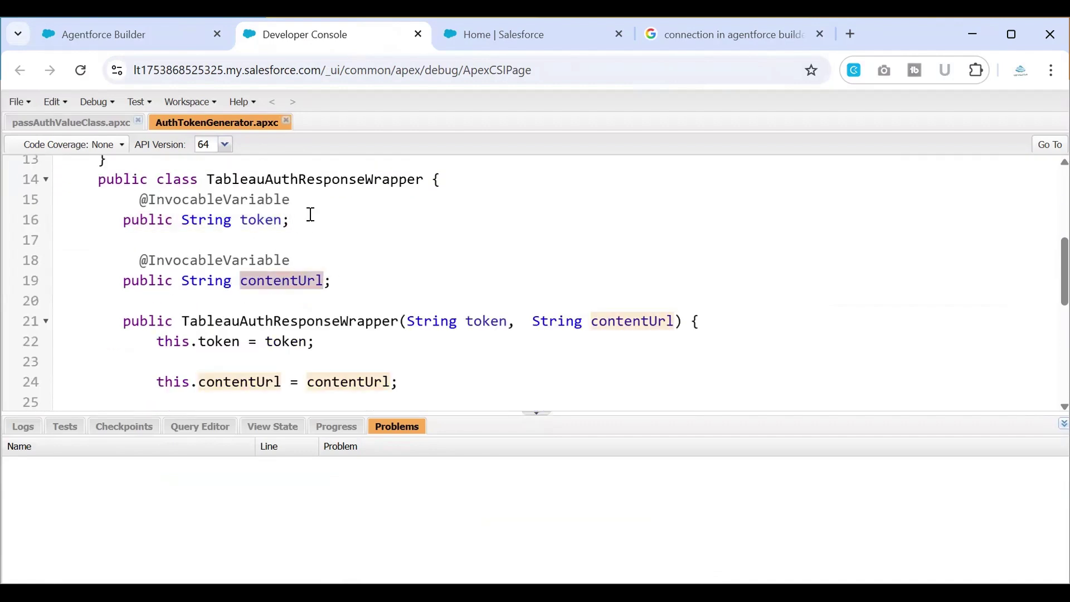
{"action": "double_click", "coordinate": [329, 180]}
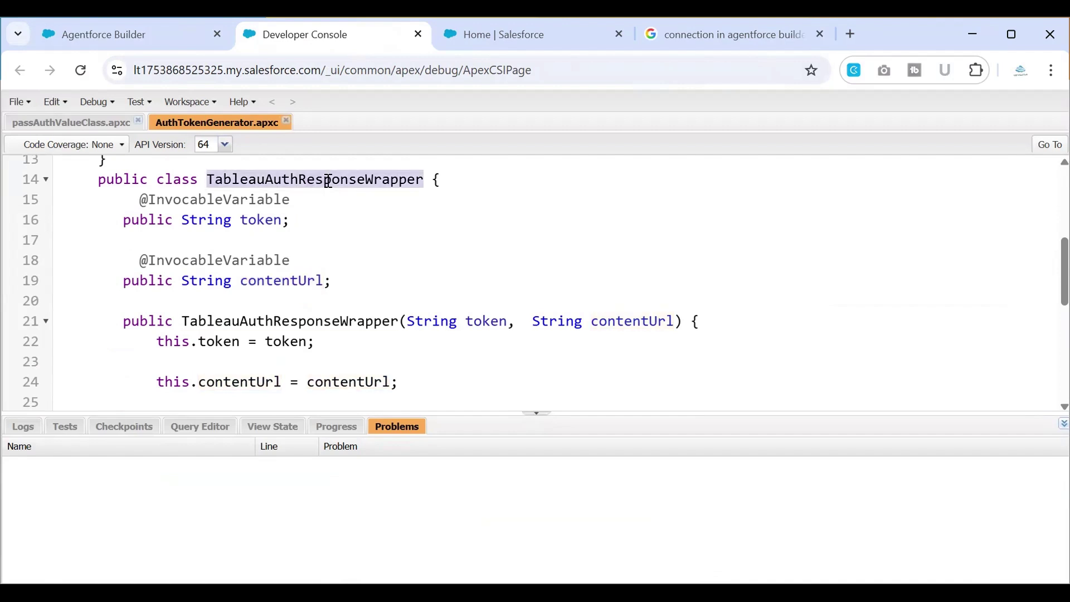
Review the token and contentUrl assignments in signInToTableau and the TableauAuthResponseWrapper list in its return statement
{"action": "scroll", "coordinate": [377, 263], "scroll_direction": "down", "scroll_amount": 5}
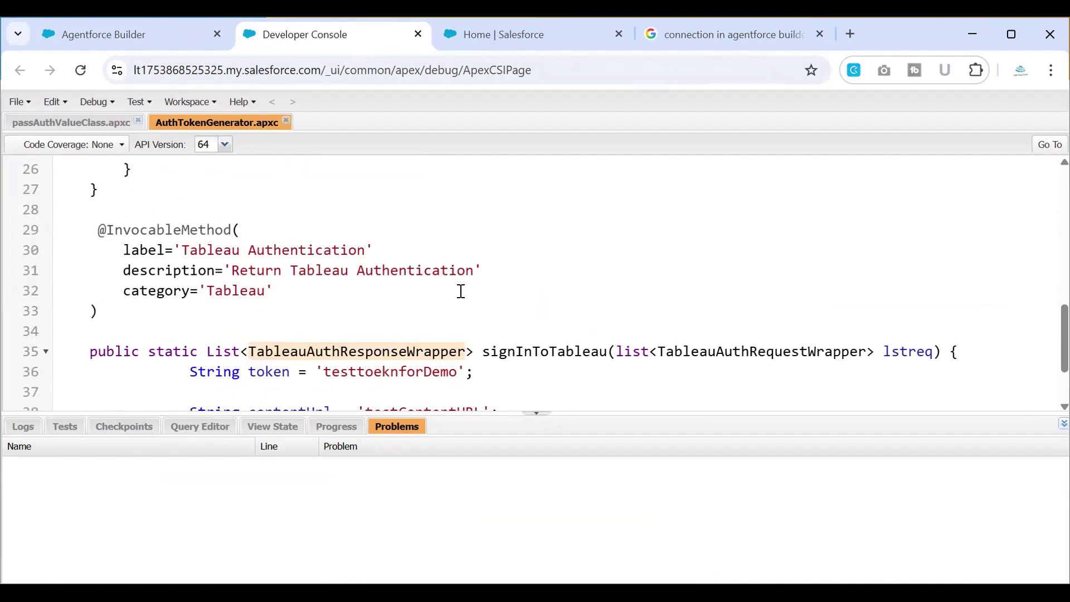
{"action": "scroll", "coordinate": [748, 289], "scroll_direction": "down", "scroll_amount": 1}
{"action": "left_click_drag", "start_coordinate": [182, 278], "coordinate": [517, 326]}
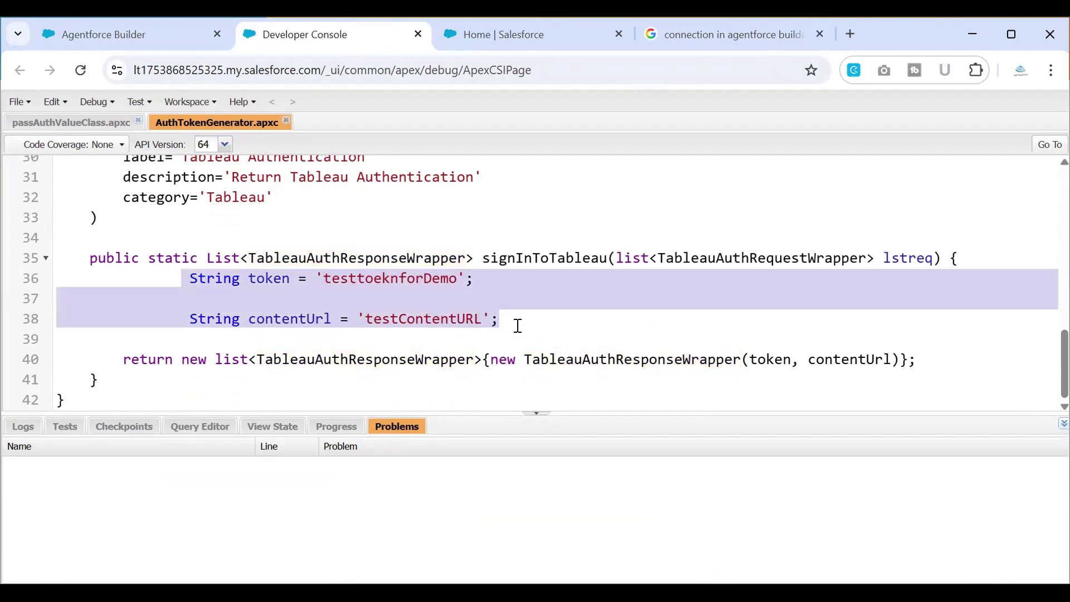
{"action": "left_click", "coordinate": [518, 326]}
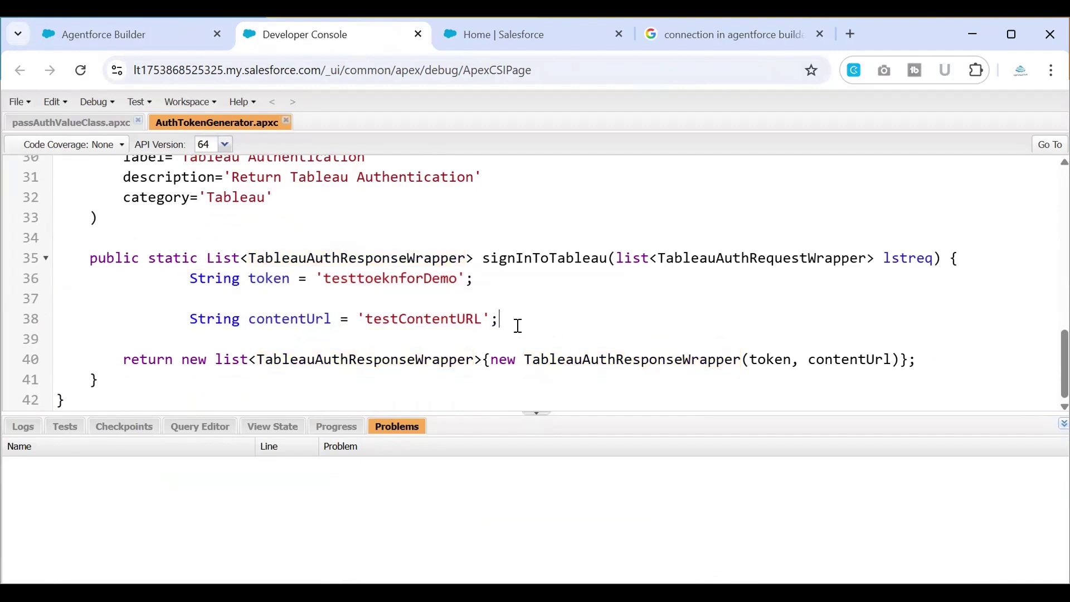
{"action": "left_click_drag", "start_coordinate": [499, 319], "coordinate": [191, 278]}
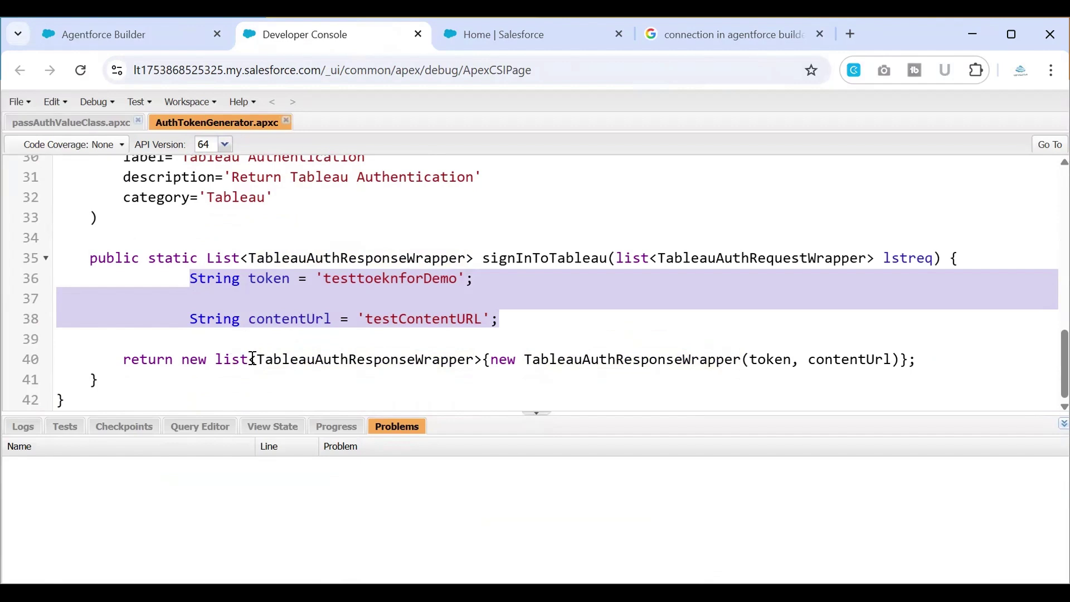
{"action": "double_click", "coordinate": [336, 359]}
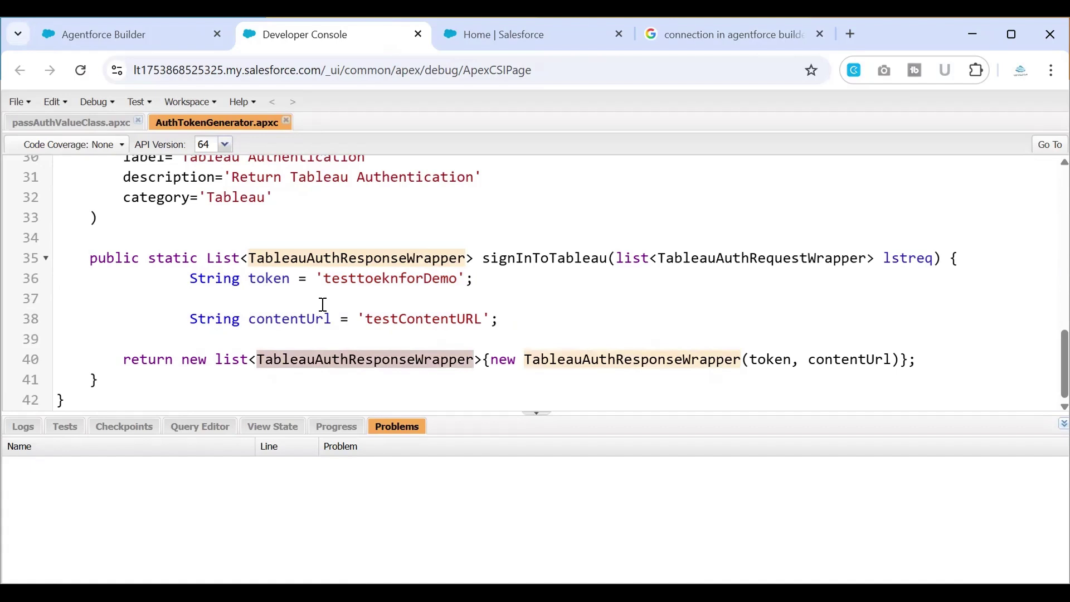
Trace the returned TableauAuthResponseWrapper to its token and contentUrl declarations, and go back to the return statement
{"action": "scroll", "coordinate": [404, 342], "scroll_direction": "up", "scroll_amount": 5}
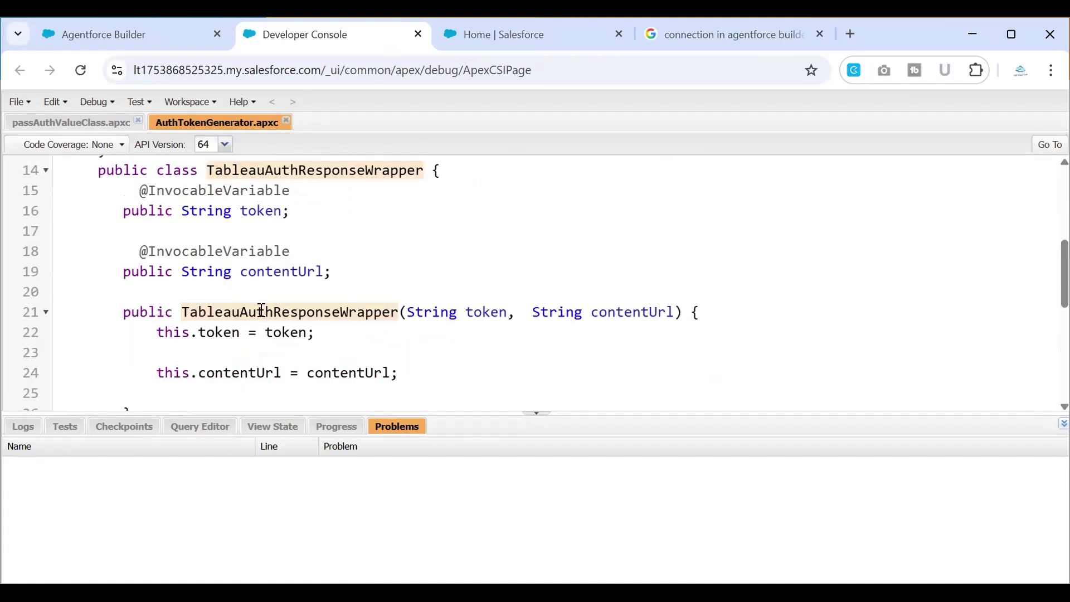
{"action": "double_click", "coordinate": [246, 210]}
{"action": "double_click", "coordinate": [275, 272]}
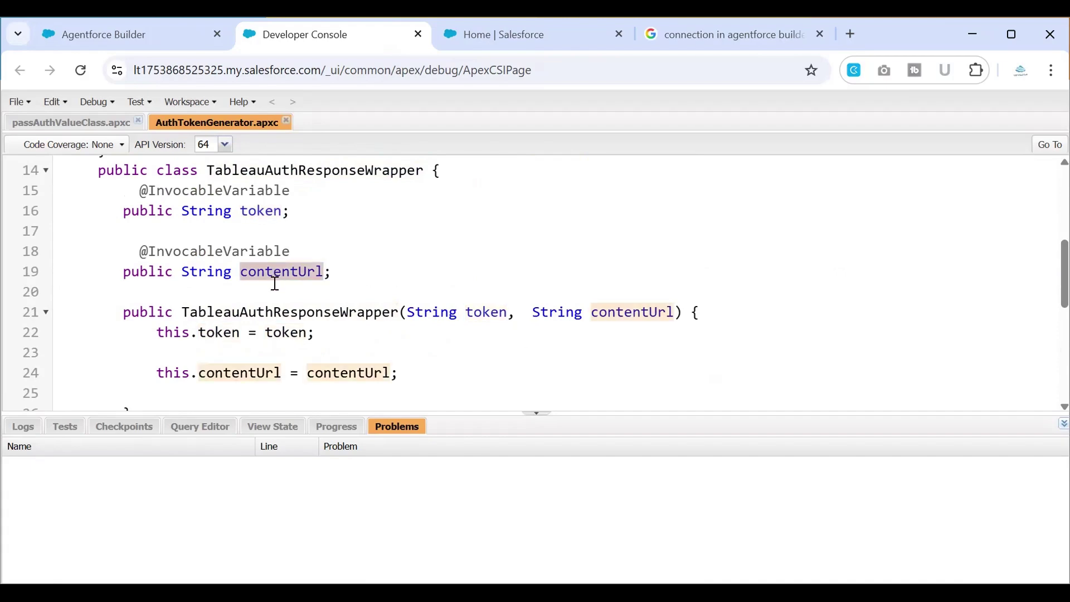
{"action": "scroll", "coordinate": [301, 289], "scroll_direction": "down", "scroll_amount": 5}
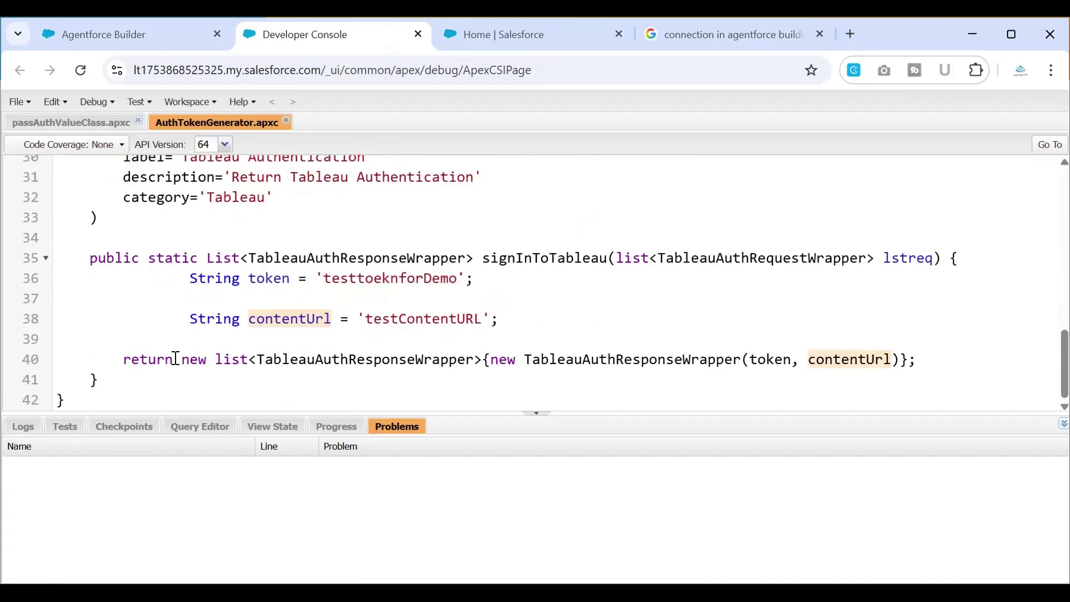
Switch to Agentforce Builder and review the Tableau Authentication action's instructions, input and output settings
{"action": "left_click", "coordinate": [162, 47]}
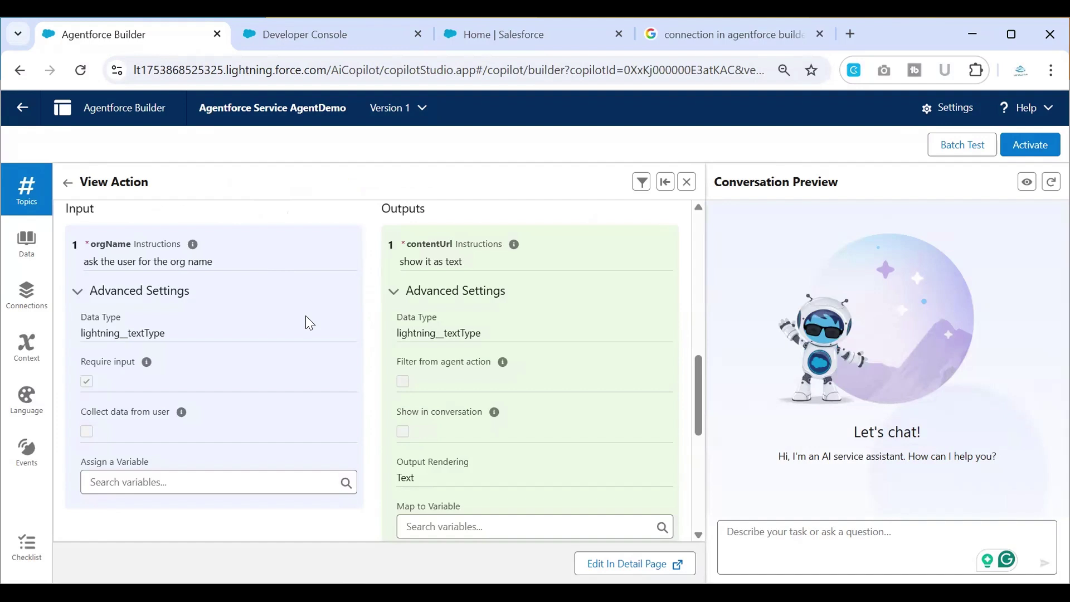
{"action": "scroll", "coordinate": [301, 311], "scroll_direction": "up", "scroll_amount": 5}
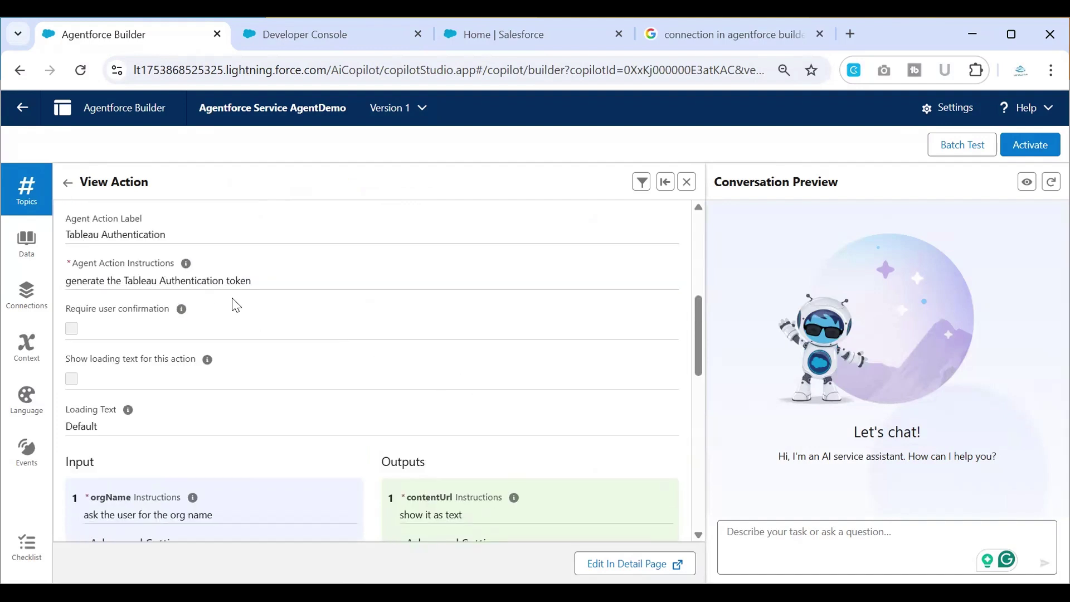
{"action": "scroll", "coordinate": [245, 320], "scroll_direction": "down", "scroll_amount": 3}
{"action": "scroll", "coordinate": [407, 267], "scroll_direction": "down", "scroll_amount": 6}
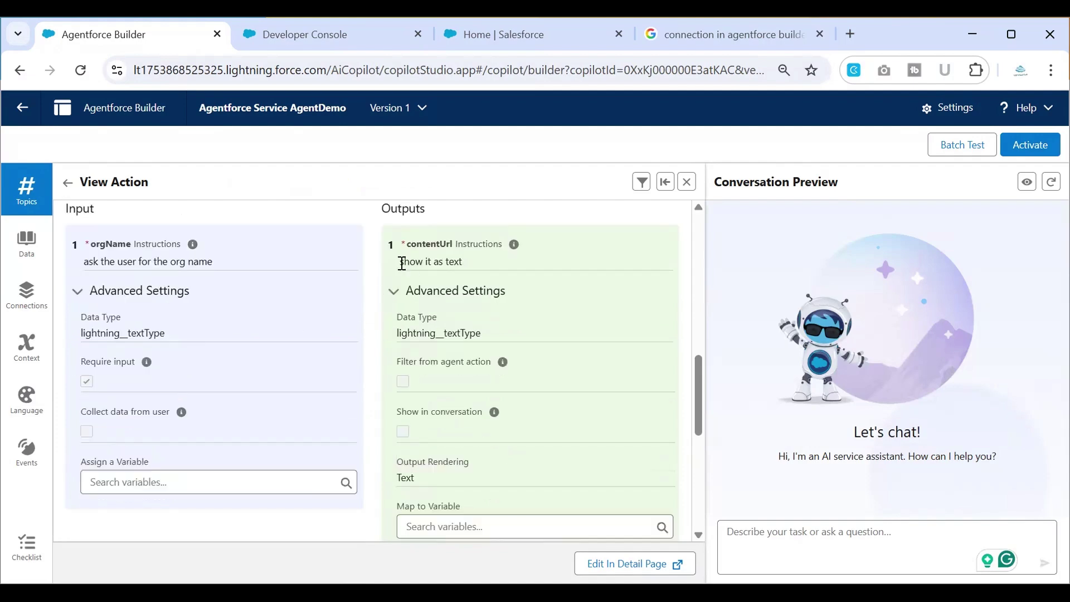
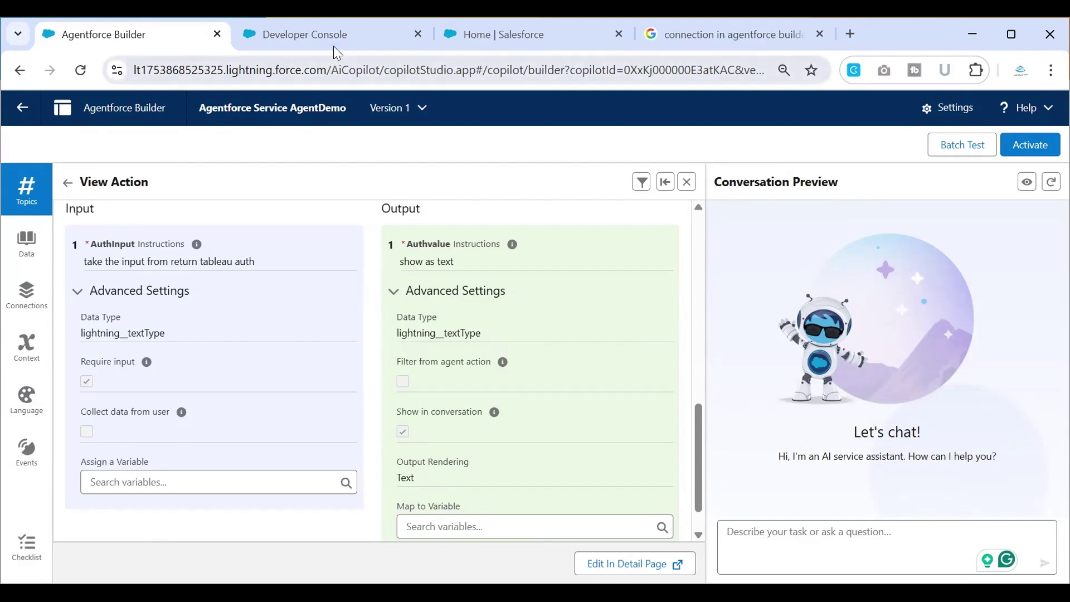
Open passAuthValueClass in the Developer Console and examine its AuthRequest and AuthResponse classes, highlighting AuthInput and Authvalue
{"action": "left_click", "coordinate": [337, 40]}
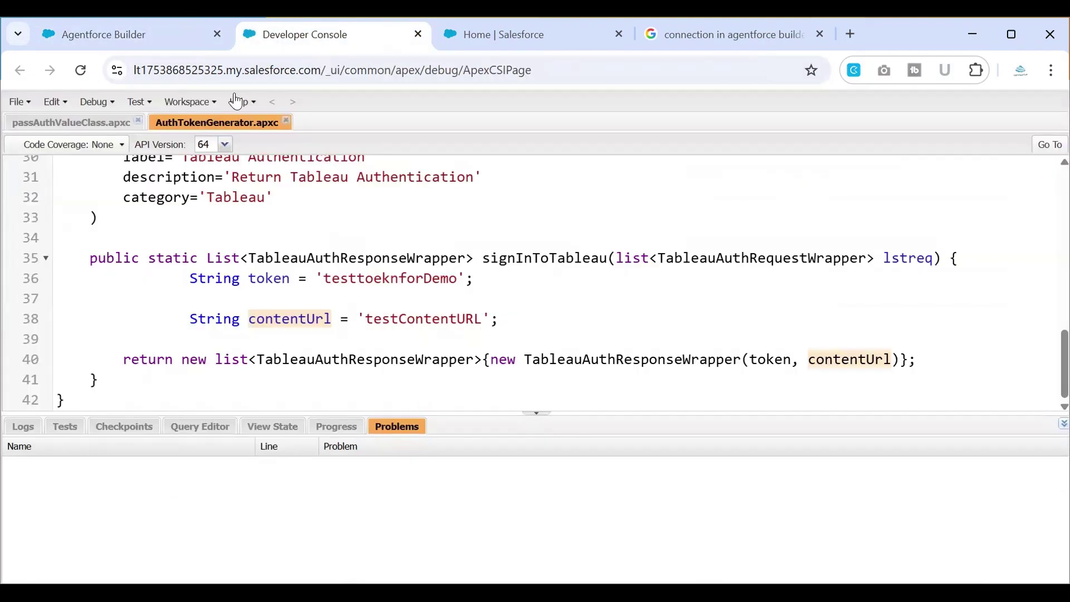
{"action": "left_click", "coordinate": [73, 125]}
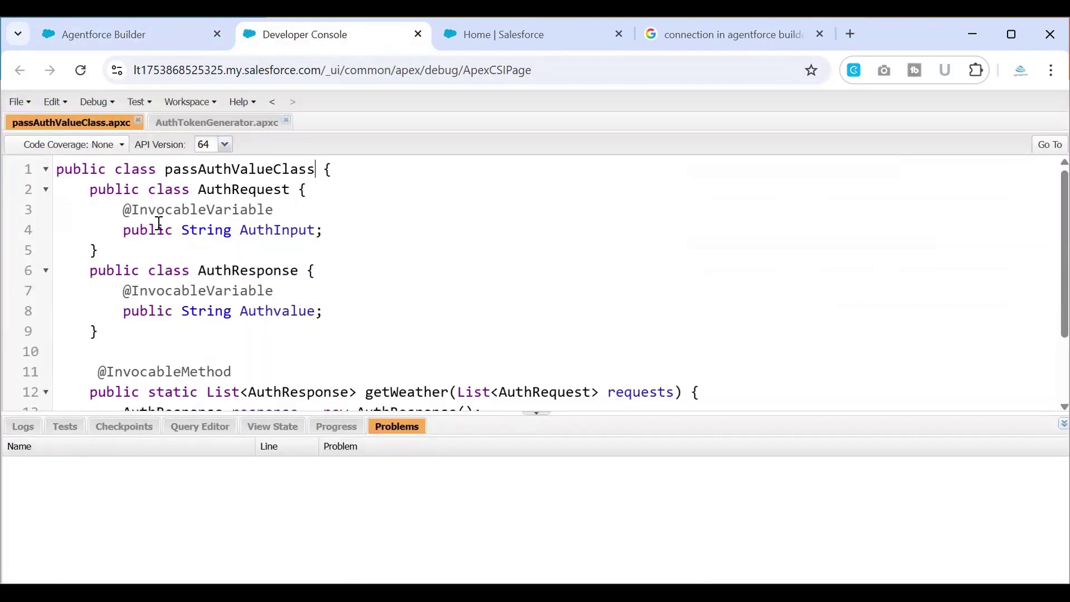
{"action": "left_click_drag", "start_coordinate": [84, 191], "coordinate": [112, 332]}
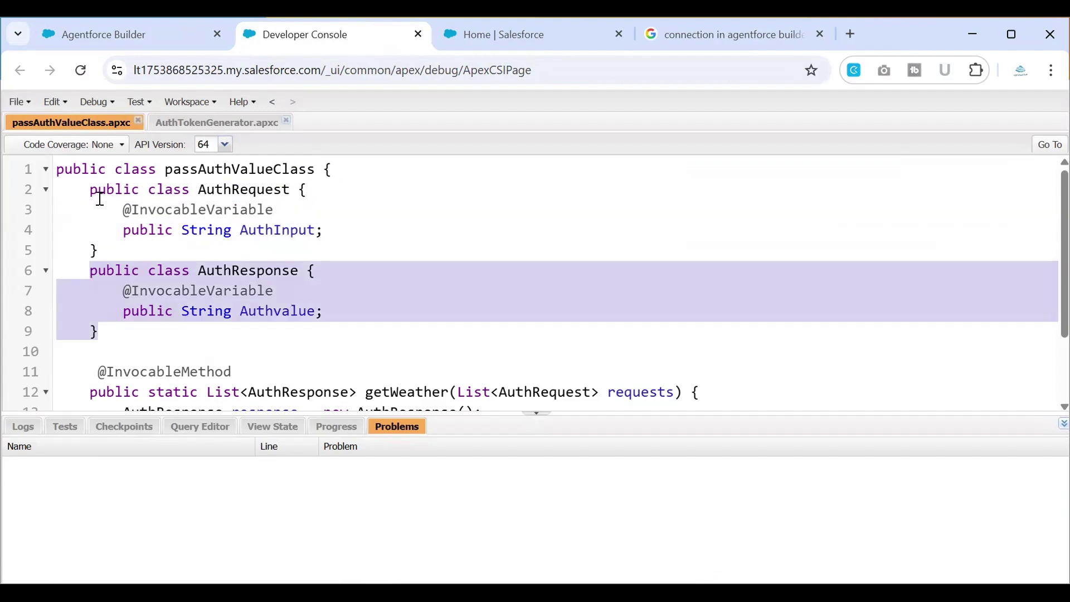
{"action": "double_click", "coordinate": [264, 225]}
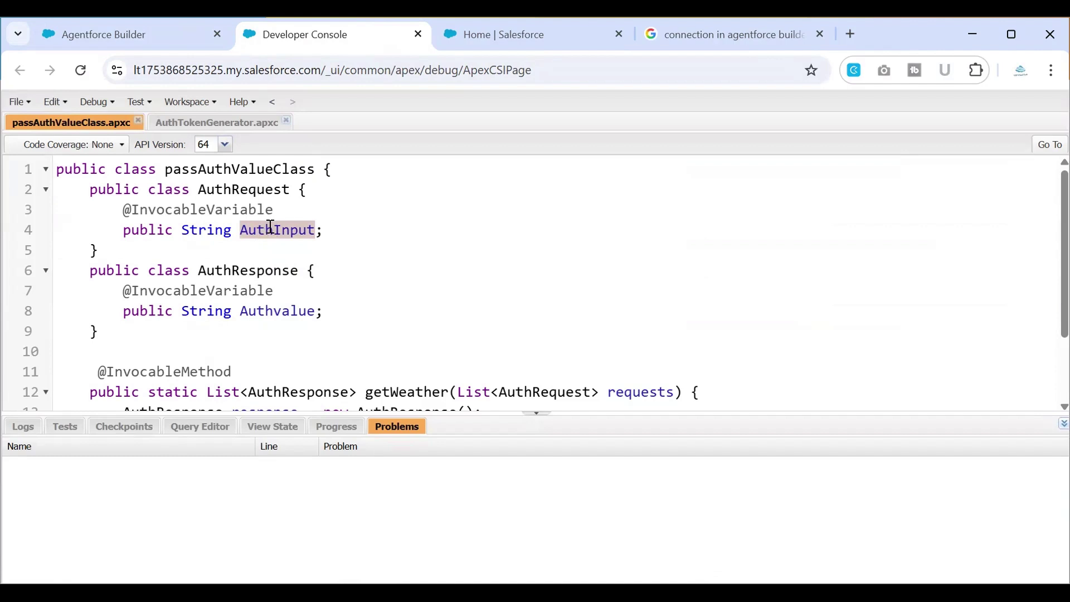
{"action": "double_click", "coordinate": [270, 310]}
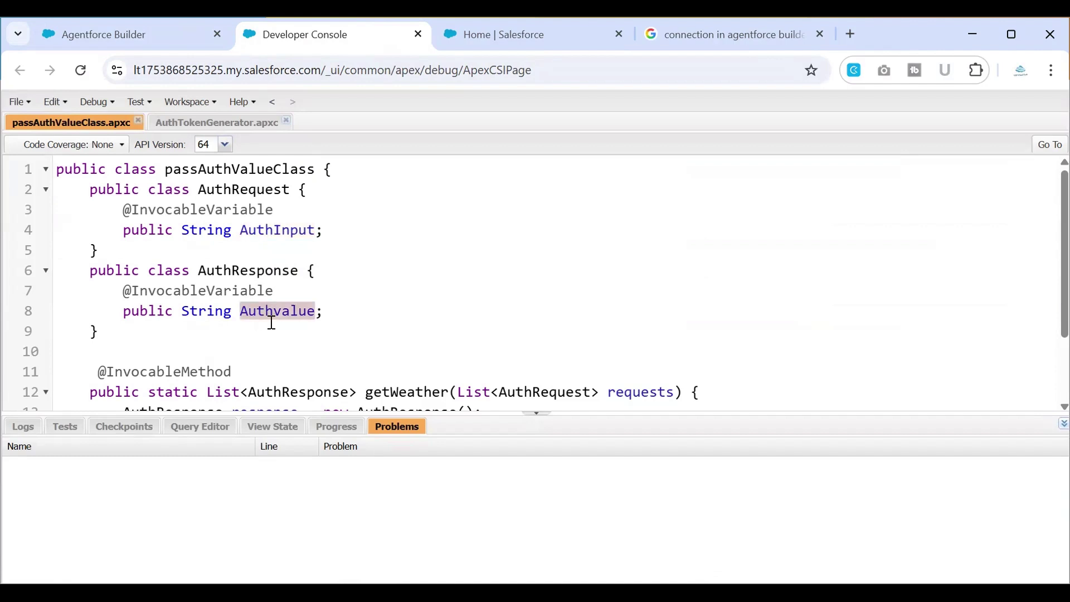
Examine the getWeather method and trace its requests parameter to the AuthInput variable of AuthRequest
{"action": "scroll", "coordinate": [271, 322], "scroll_direction": "down", "scroll_amount": 1}
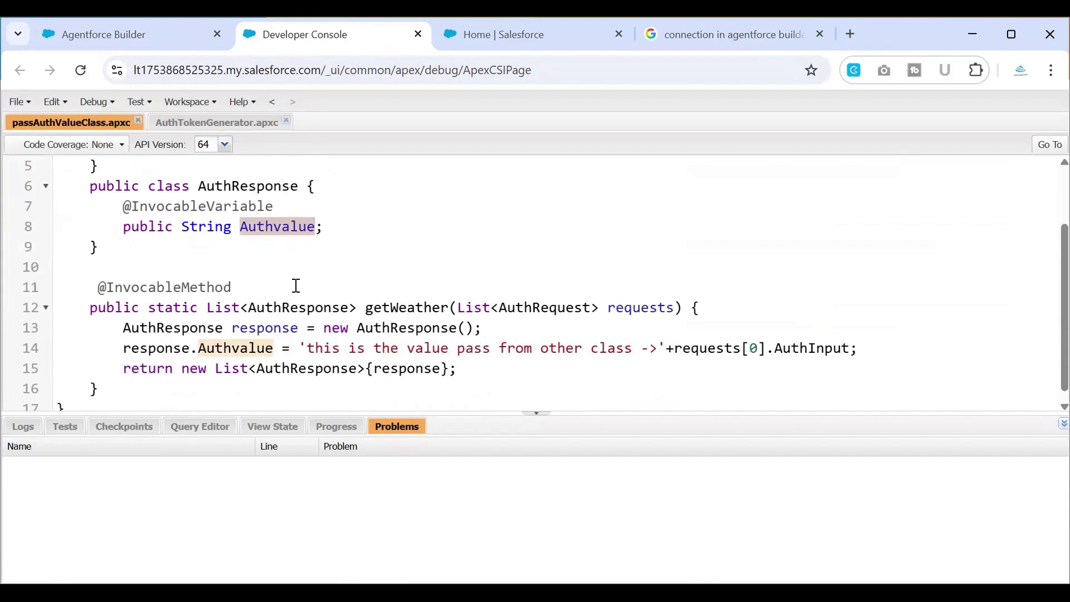
{"action": "scroll", "coordinate": [282, 304], "scroll_direction": "down", "scroll_amount": 1}
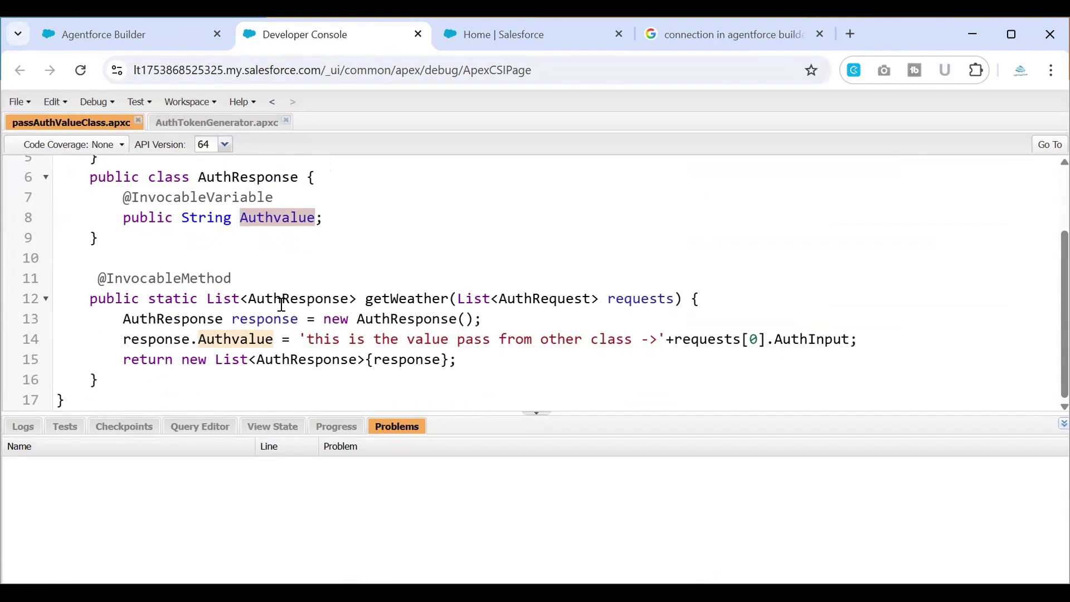
{"action": "double_click", "coordinate": [627, 299]}
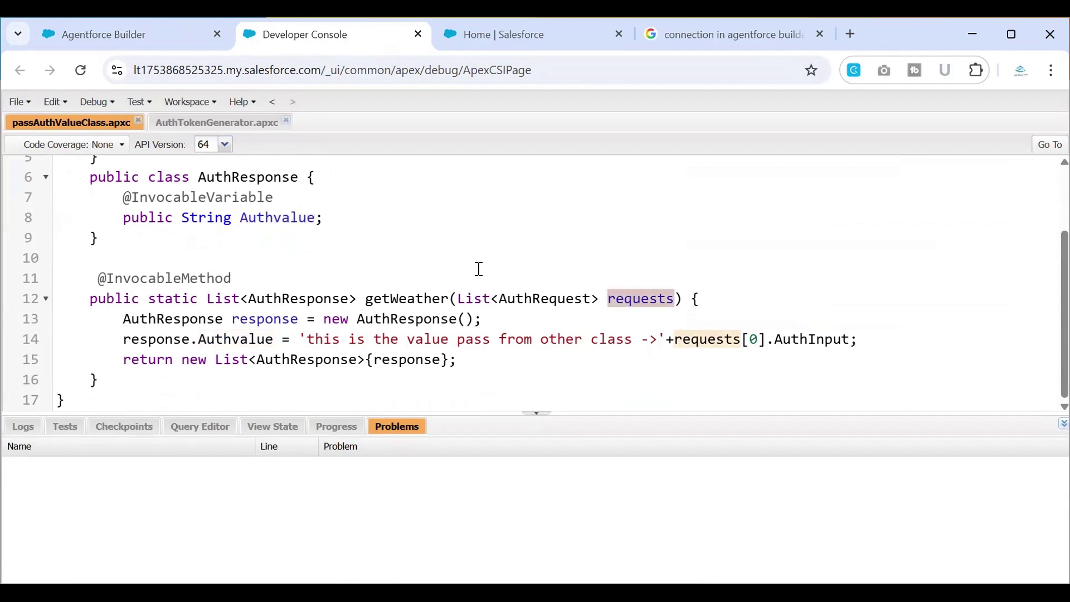
{"action": "scroll", "coordinate": [478, 269], "scroll_direction": "up", "scroll_amount": 1}
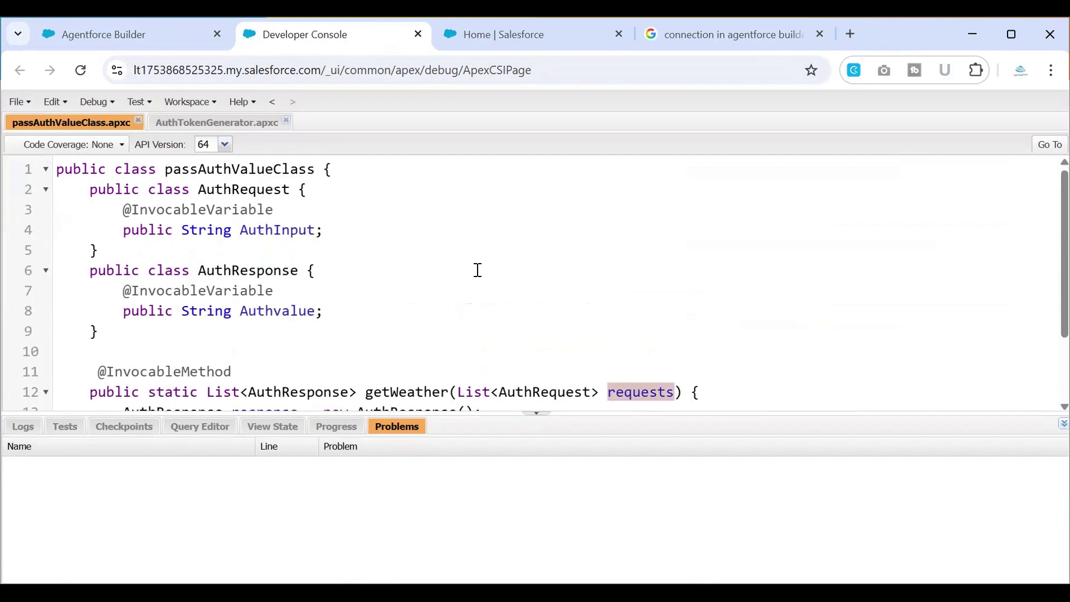
{"action": "double_click", "coordinate": [268, 226]}
{"action": "scroll", "coordinate": [332, 256], "scroll_direction": "down", "scroll_amount": 1}
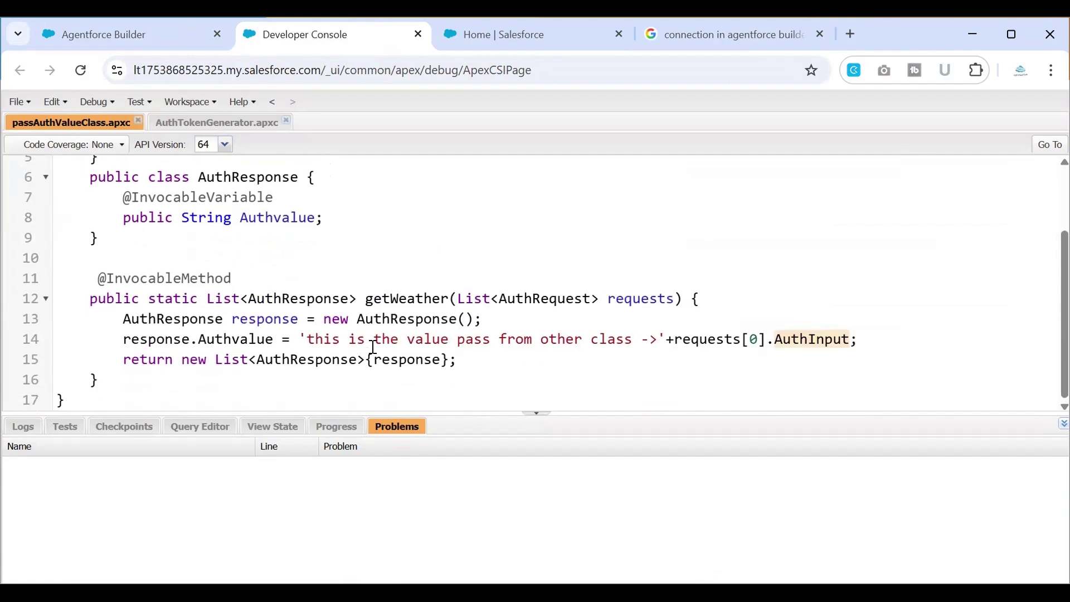
Change "pass" to "passed" in the text assigned to response.Authvalue on line 14
{"action": "left_click_drag", "start_coordinate": [301, 344], "coordinate": [691, 341]}
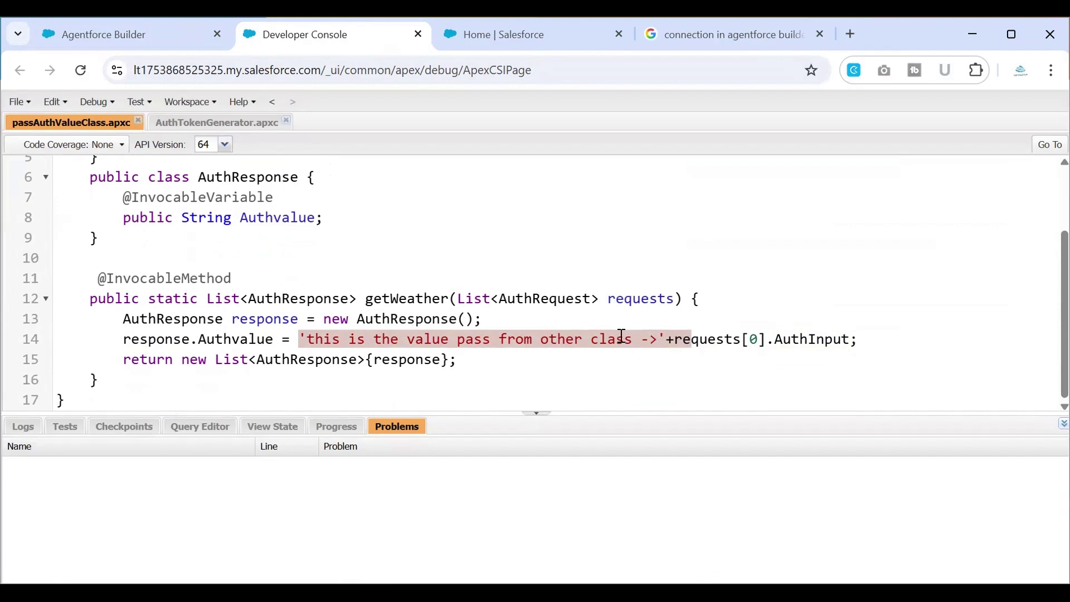
{"action": "left_click", "coordinate": [501, 351]}
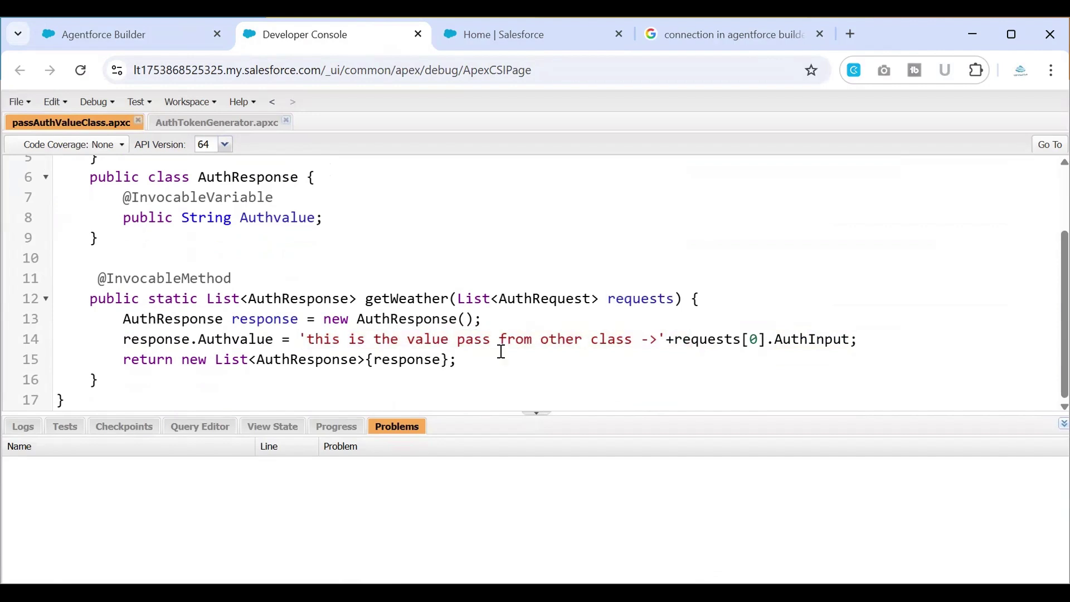
{"action": "type", "text": "ed"}
{"action": "left_click", "coordinate": [689, 339]}
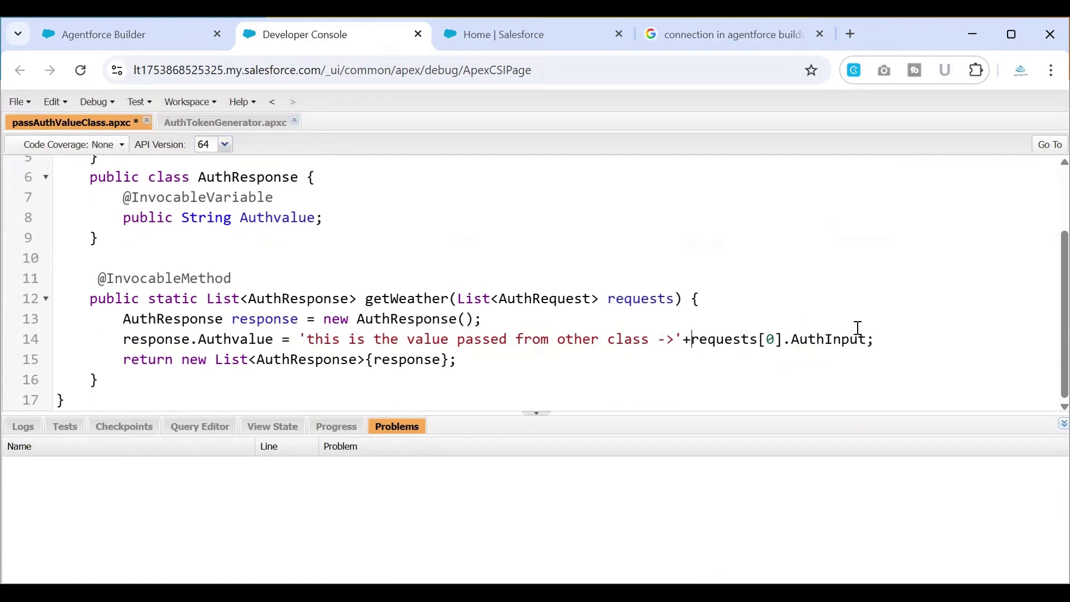
{"action": "left_click", "coordinate": [866, 338], "text": "shift"}
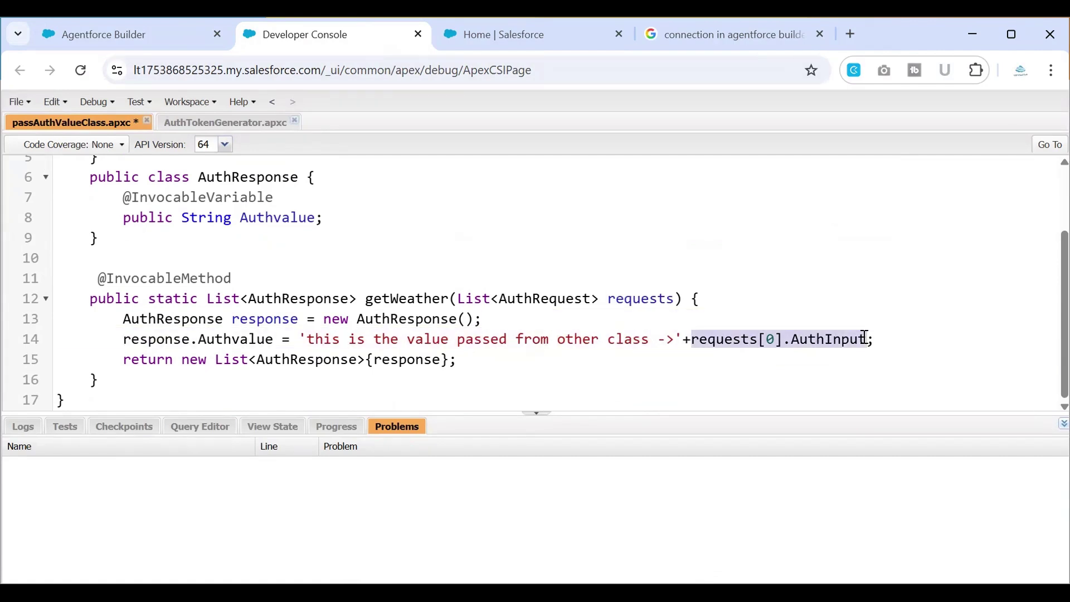
{"action": "double_click", "coordinate": [391, 359]}
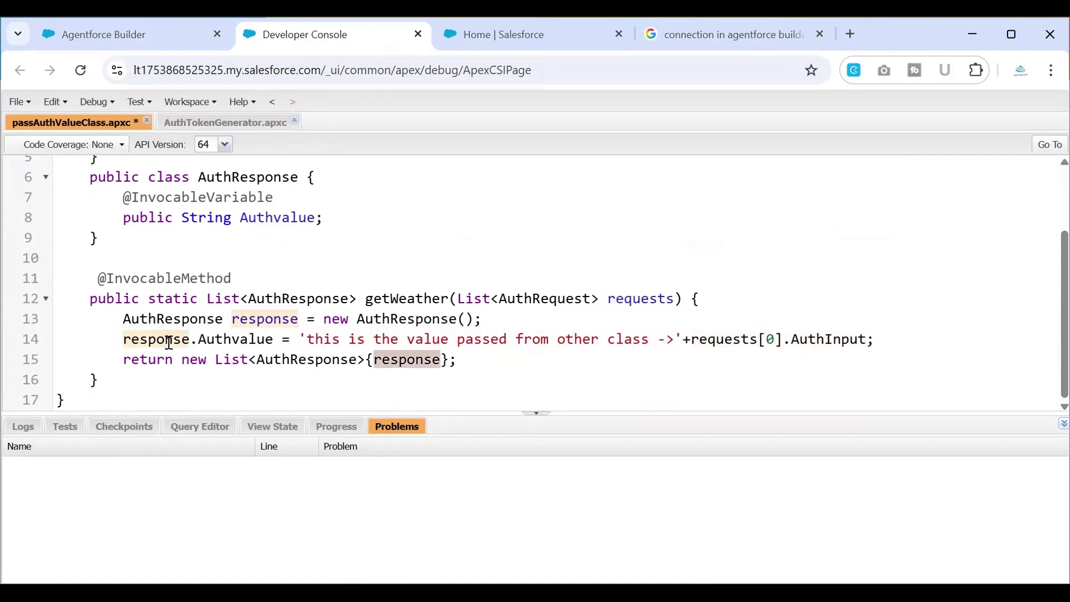
{"action": "double_click", "coordinate": [154, 361]}
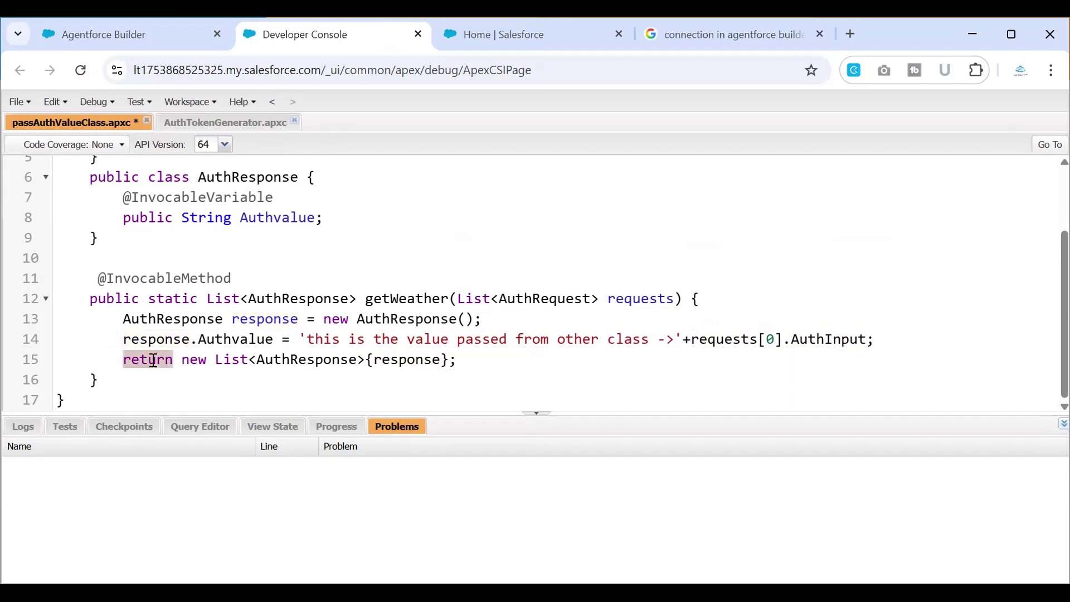
{"action": "double_click", "coordinate": [332, 359]}
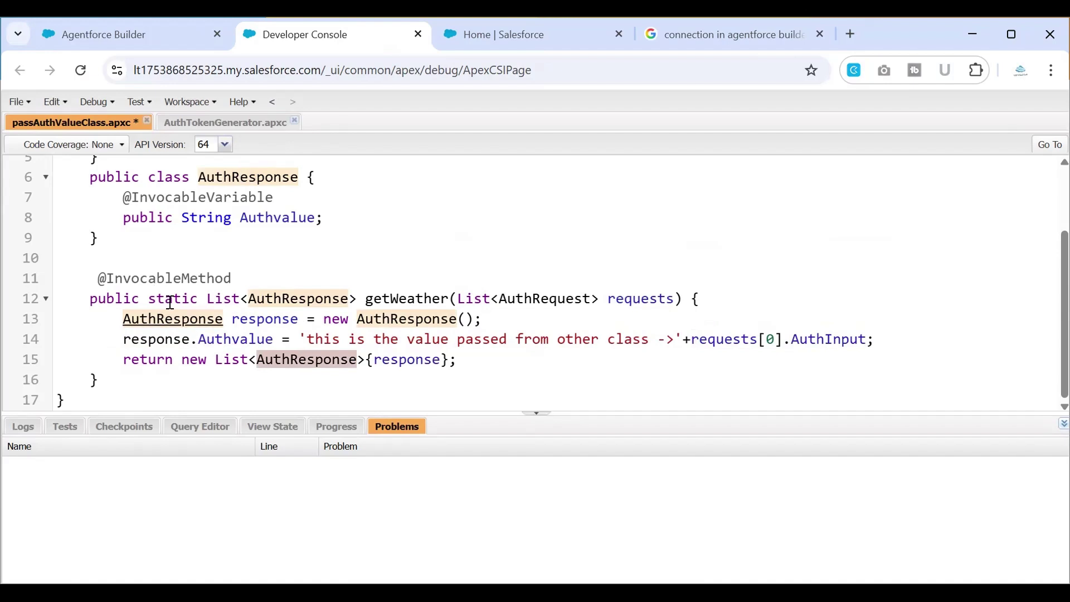
{"action": "left_click", "coordinate": [115, 279]}
{"action": "left_click_drag", "start_coordinate": [116, 279], "coordinate": [244, 279]}
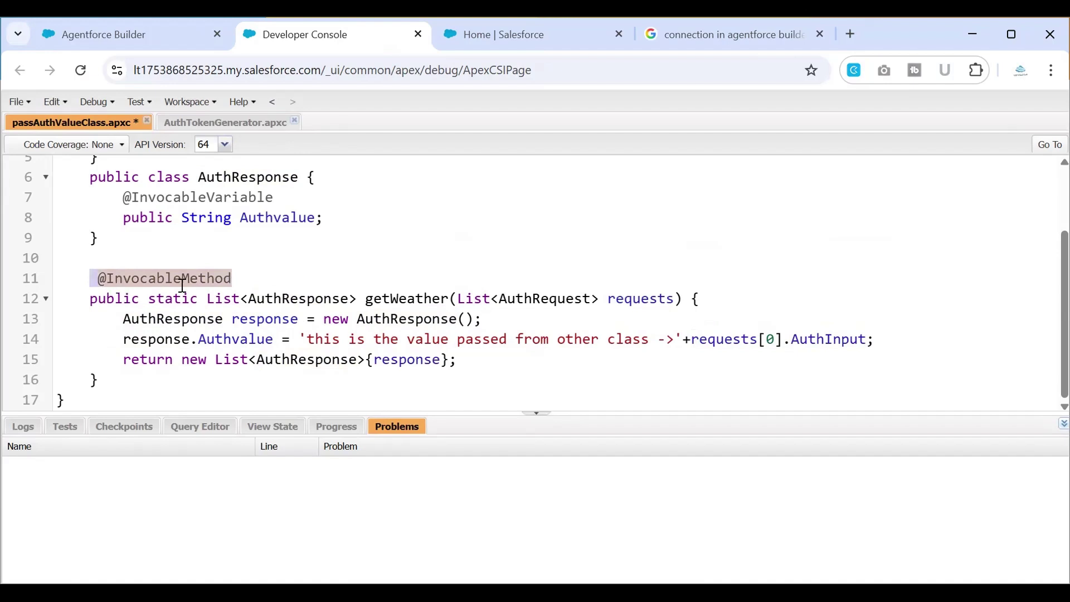
Save the edited passAuthValueClass and look over its request and response classes again
{"action": "key", "text": "ctrl+s"}
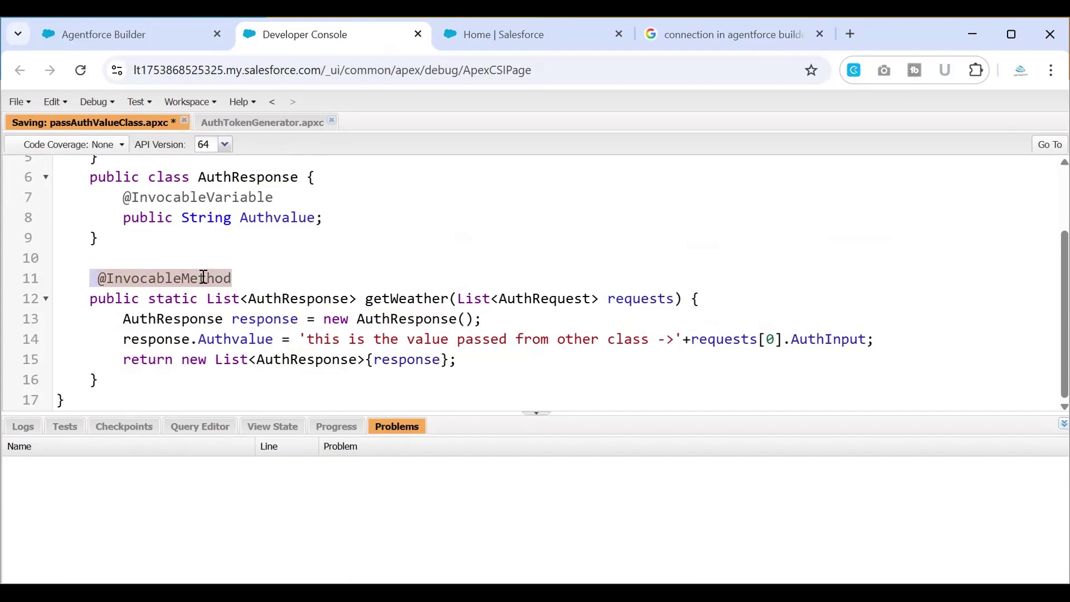
{"action": "scroll", "coordinate": [234, 268], "scroll_direction": "up", "scroll_amount": 2}
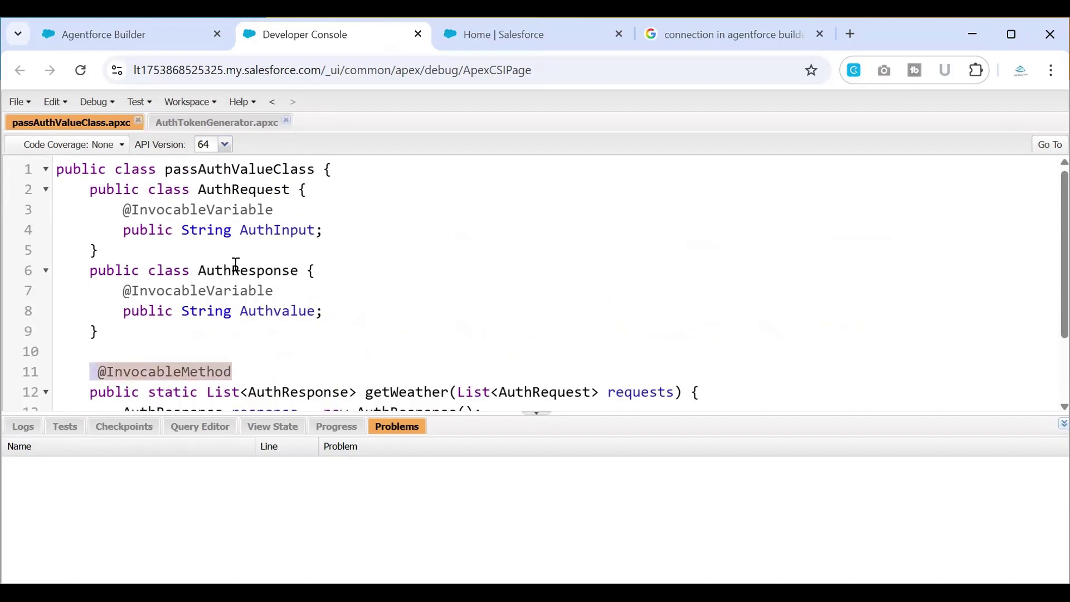
{"action": "scroll", "coordinate": [237, 265], "scroll_direction": "down", "scroll_amount": 2}
Switch to Agentforce Builder, restart the conversation preview session and send the agent the message "Generate tableau token"
{"action": "left_click", "coordinate": [169, 38]}
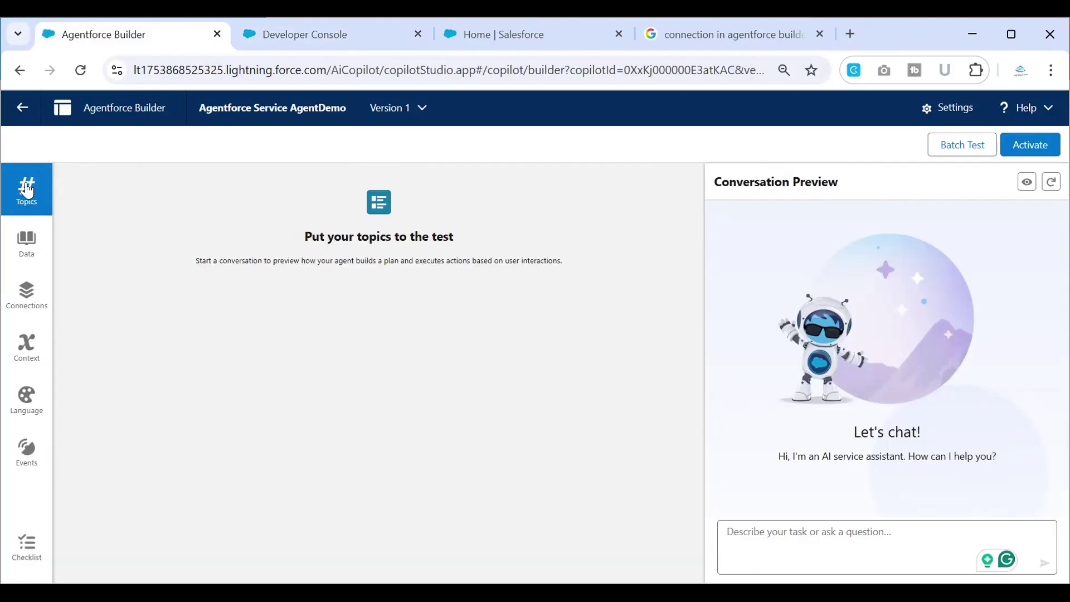
{"action": "left_click", "coordinate": [67, 184]}
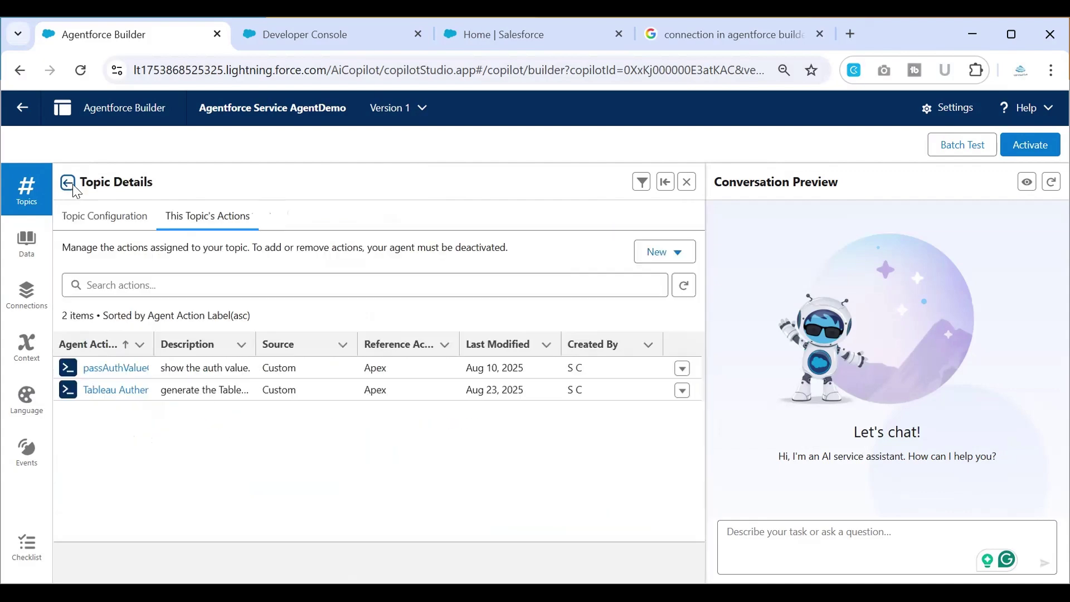
{"action": "left_click", "coordinate": [784, 547]}
{"action": "left_click", "coordinate": [1051, 182]}
{"action": "left_click", "coordinate": [805, 548]}
{"action": "type", "text": "Generate t"}
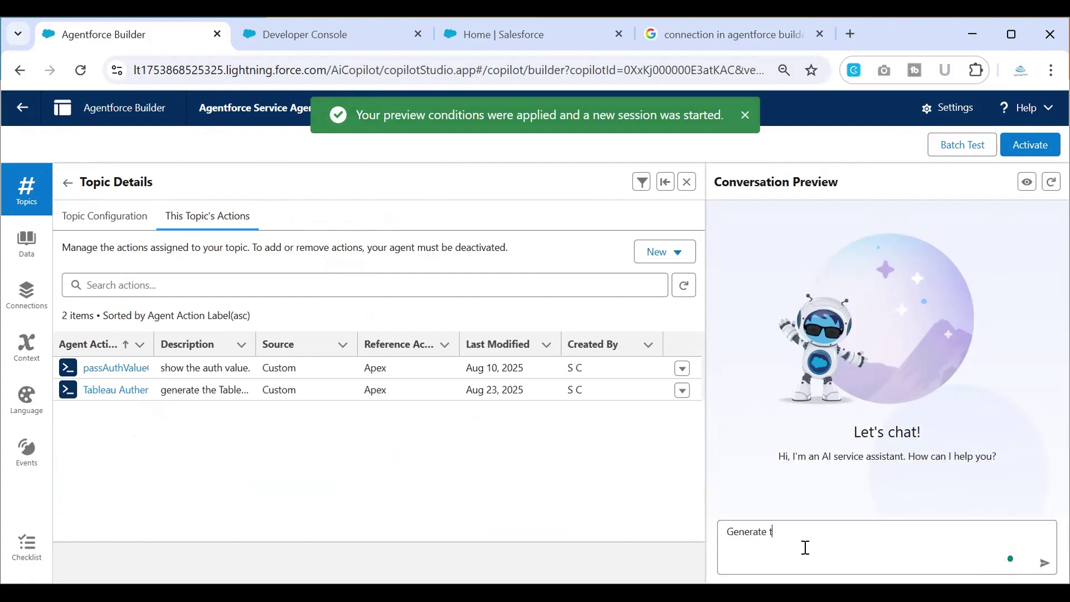
{"action": "type", "text": "ableau"}
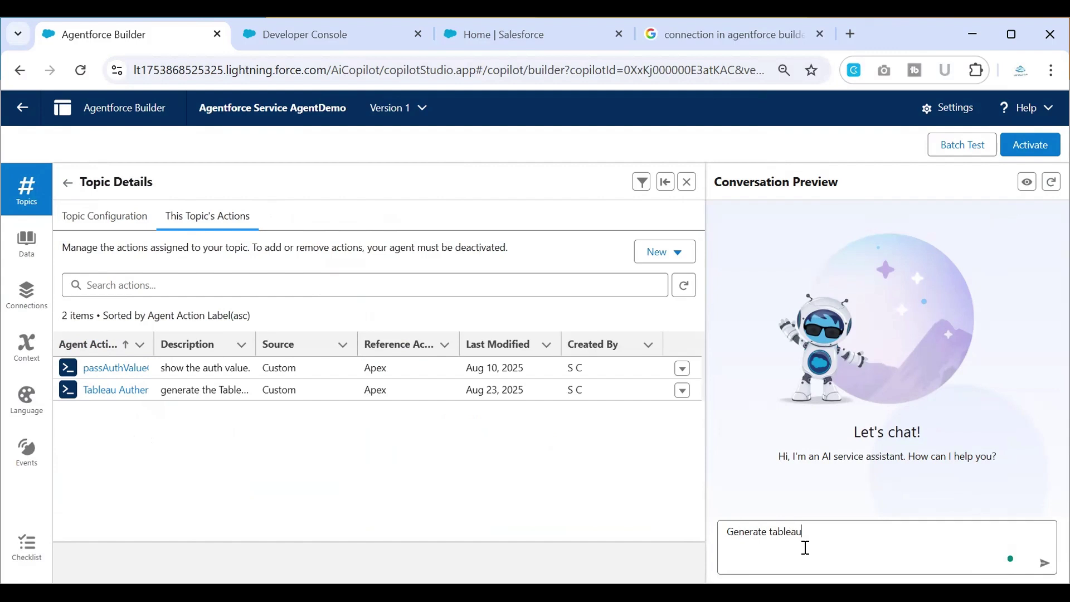
{"action": "type", "text": " token"}
{"action": "key", "text": "Return"}
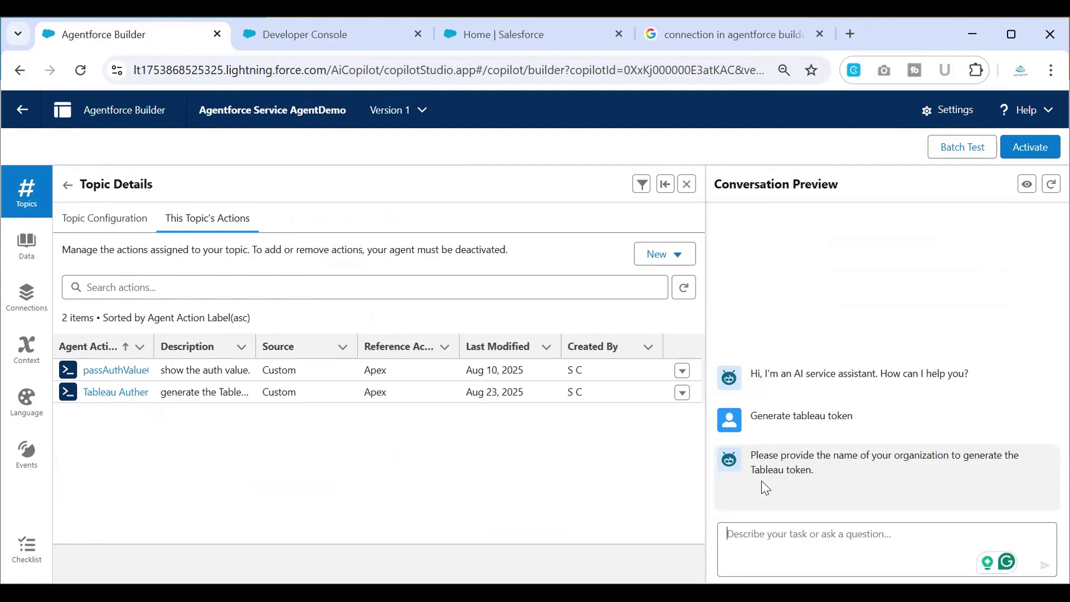
Close the topic details and examine the agent's plan for the request, expanding the actions of the selected Tableau Interaction topic
{"action": "triple_click", "coordinate": [802, 459]}
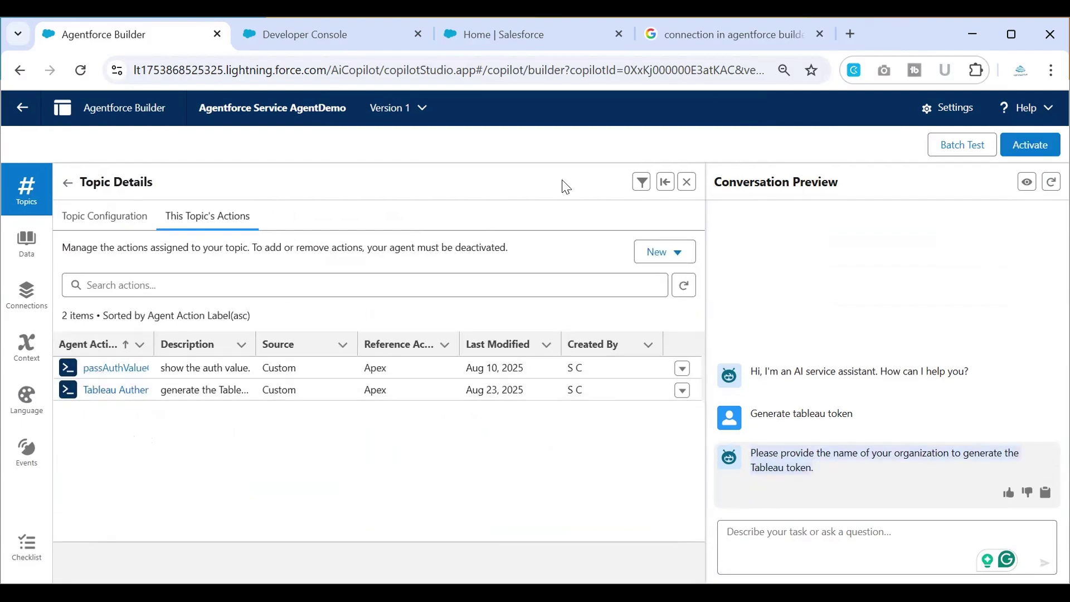
{"action": "left_click", "coordinate": [687, 181]}
{"action": "scroll", "coordinate": [338, 359], "scroll_direction": "down", "scroll_amount": 5}
{"action": "scroll", "coordinate": [160, 292], "scroll_direction": "up", "scroll_amount": 1}
{"action": "scroll", "coordinate": [161, 292], "scroll_direction": "up", "scroll_amount": 2}
{"action": "left_click", "coordinate": [105, 333]}
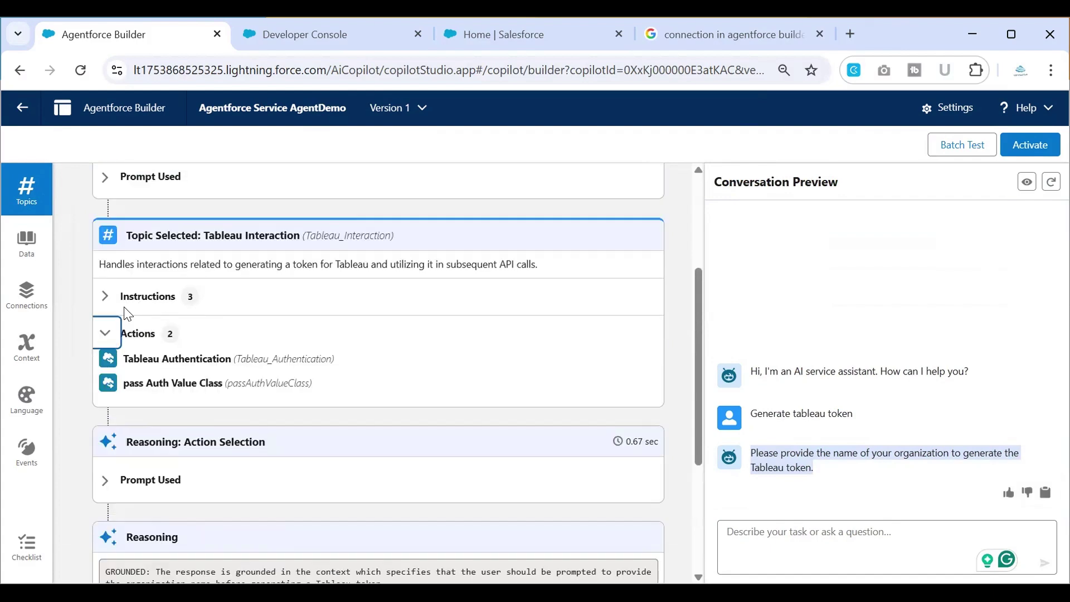
{"action": "scroll", "coordinate": [167, 379], "scroll_direction": "down", "scroll_amount": 1}
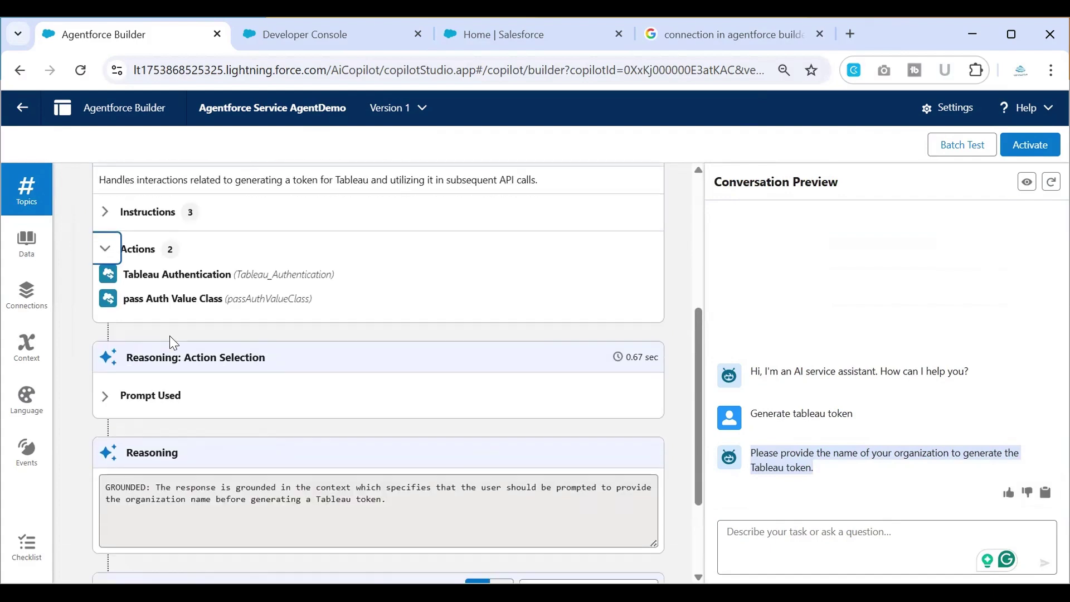
{"action": "left_click_drag", "start_coordinate": [129, 277], "coordinate": [234, 284]}
Expand the prompt used for action selection and examine its instructions together with the reasoning and agent response
{"action": "left_click", "coordinate": [105, 396]}
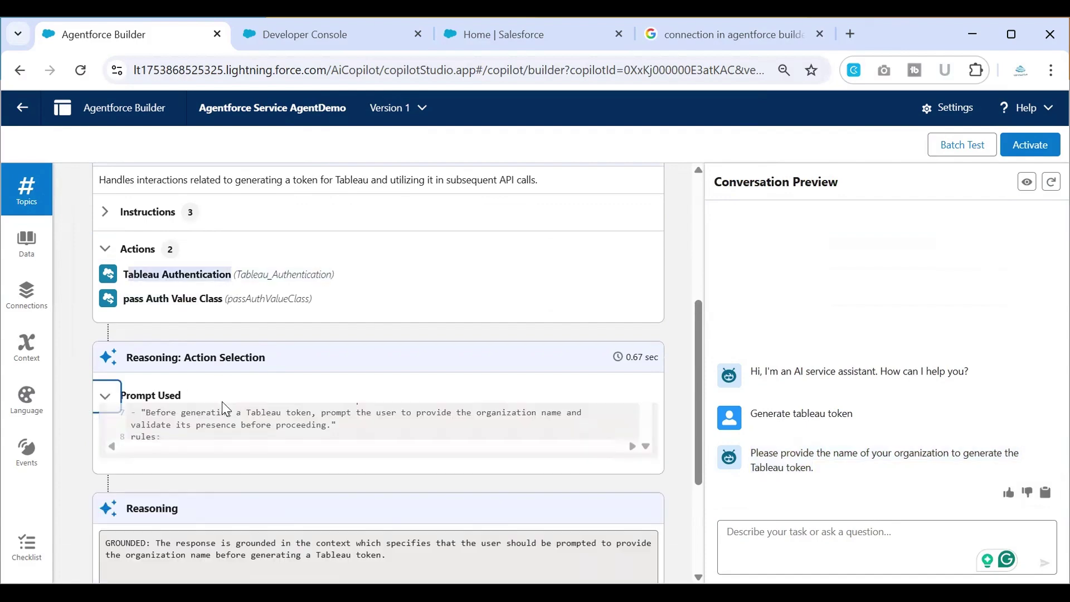
{"action": "scroll", "coordinate": [241, 408], "scroll_direction": "down", "scroll_amount": 4}
{"action": "scroll", "coordinate": [203, 413], "scroll_direction": "down", "scroll_amount": 1}
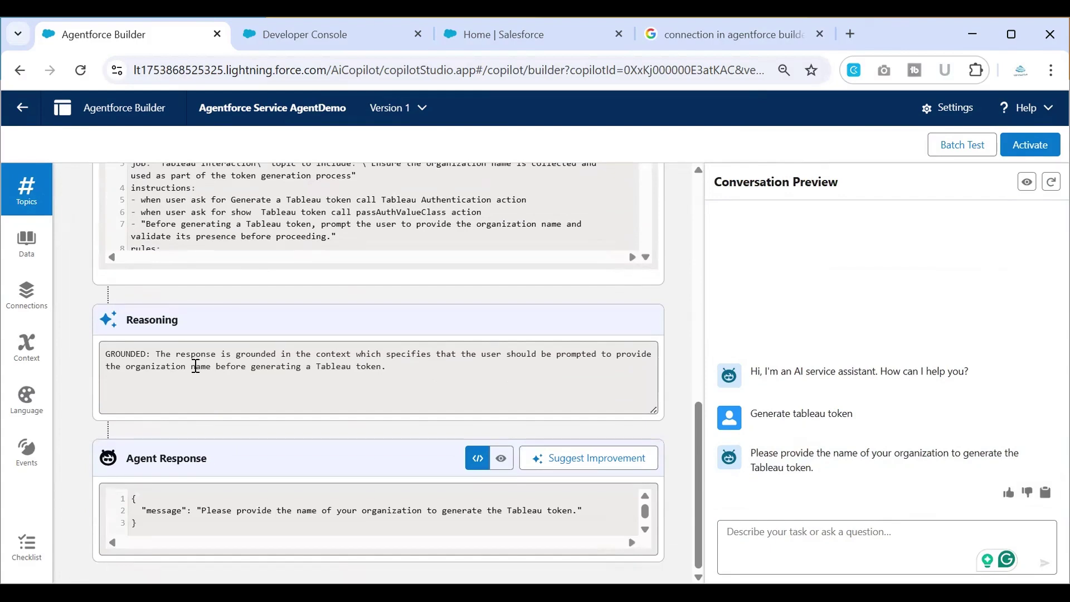
{"action": "scroll", "coordinate": [195, 366], "scroll_direction": "up", "scroll_amount": 3}
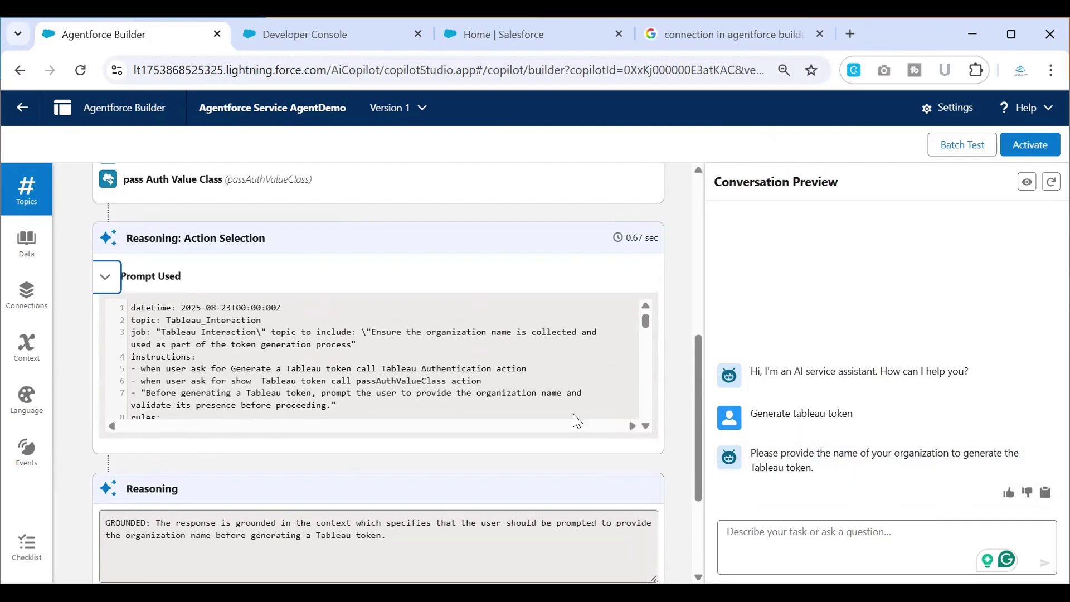
{"action": "scroll", "coordinate": [246, 404], "scroll_direction": "up", "scroll_amount": 1}
{"action": "scroll", "coordinate": [156, 382], "scroll_direction": "up", "scroll_amount": 4}
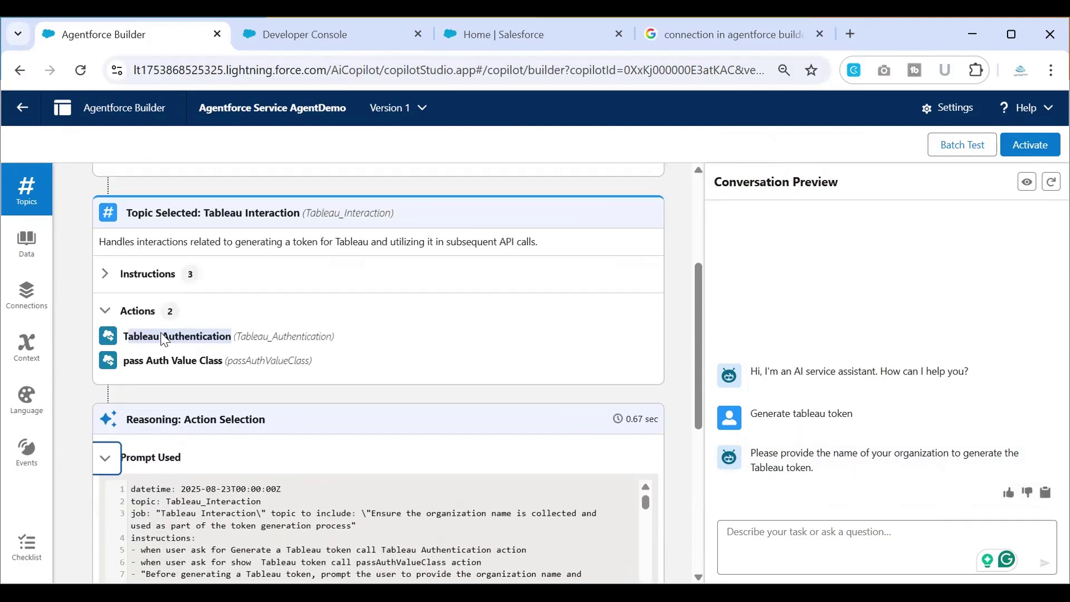
{"action": "scroll", "coordinate": [163, 340], "scroll_direction": "down", "scroll_amount": 10}
Reply to the agent with "test org" as the organization name
{"action": "left_click", "coordinate": [759, 551]}
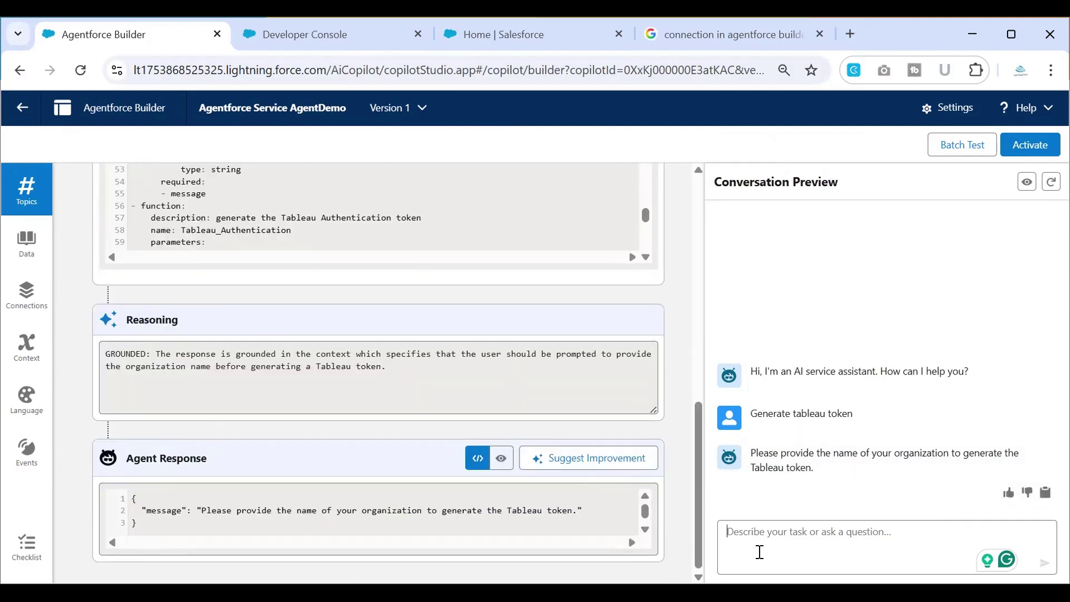
{"action": "type", "text": "test"}
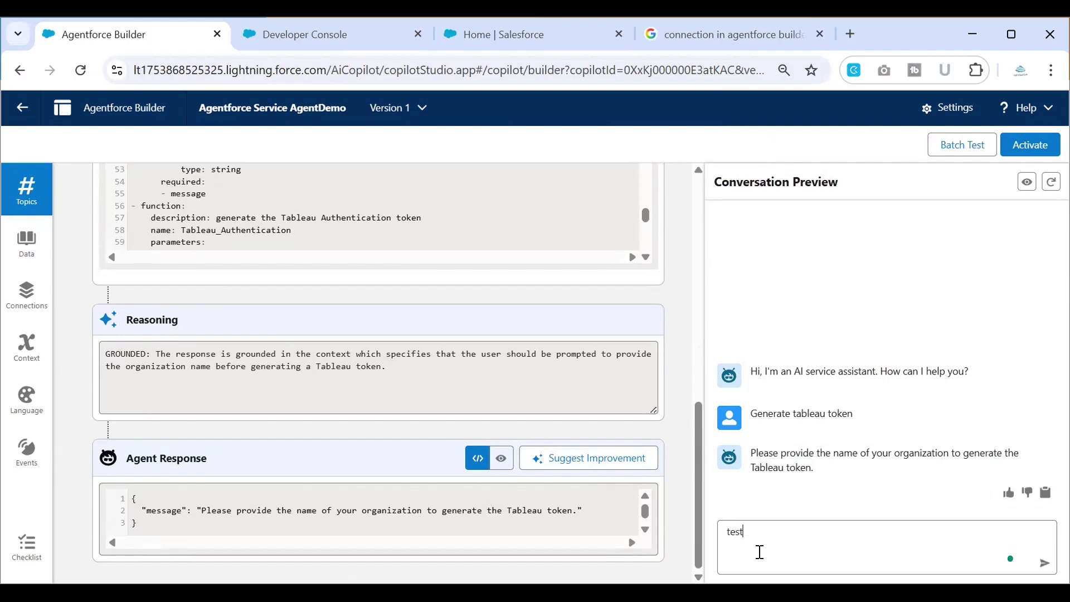
{"action": "type", "text": " org"}
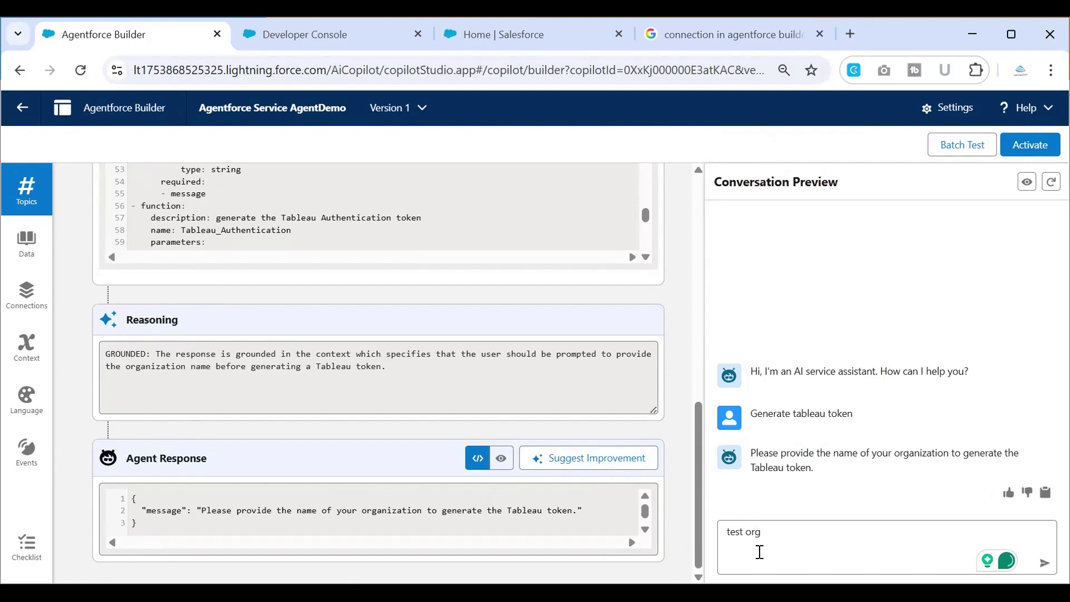
{"action": "key", "text": "Return"}
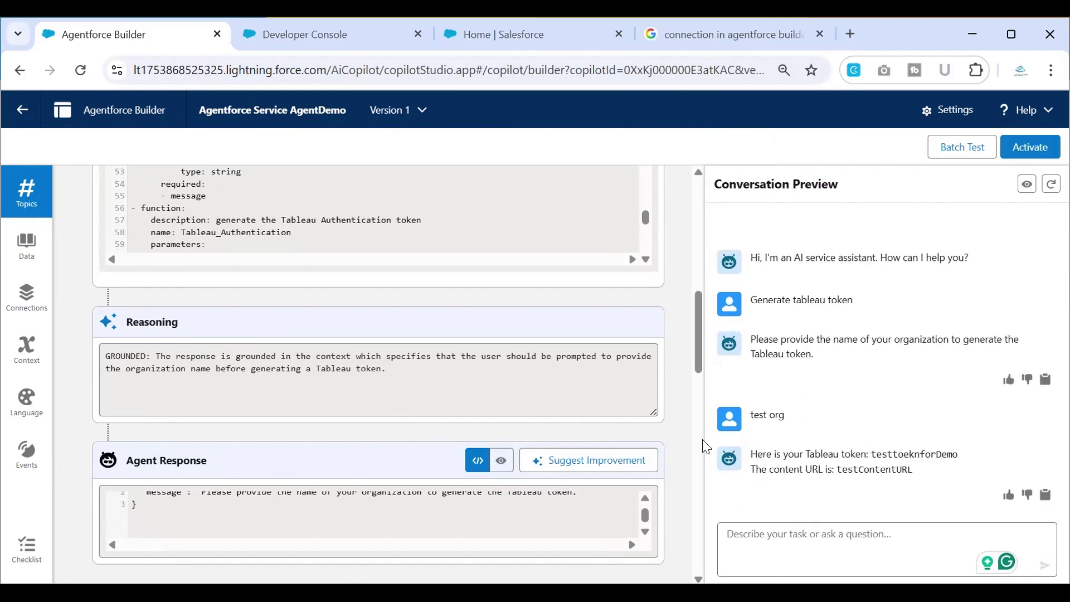
Examine the launched Tableau Authentication action in the "test org" plan, comparing its orgName input with the chat reply and highlighting its output
{"action": "scroll", "coordinate": [411, 418], "scroll_direction": "up", "scroll_amount": 1}
{"action": "scroll", "coordinate": [410, 418], "scroll_direction": "down", "scroll_amount": 3}
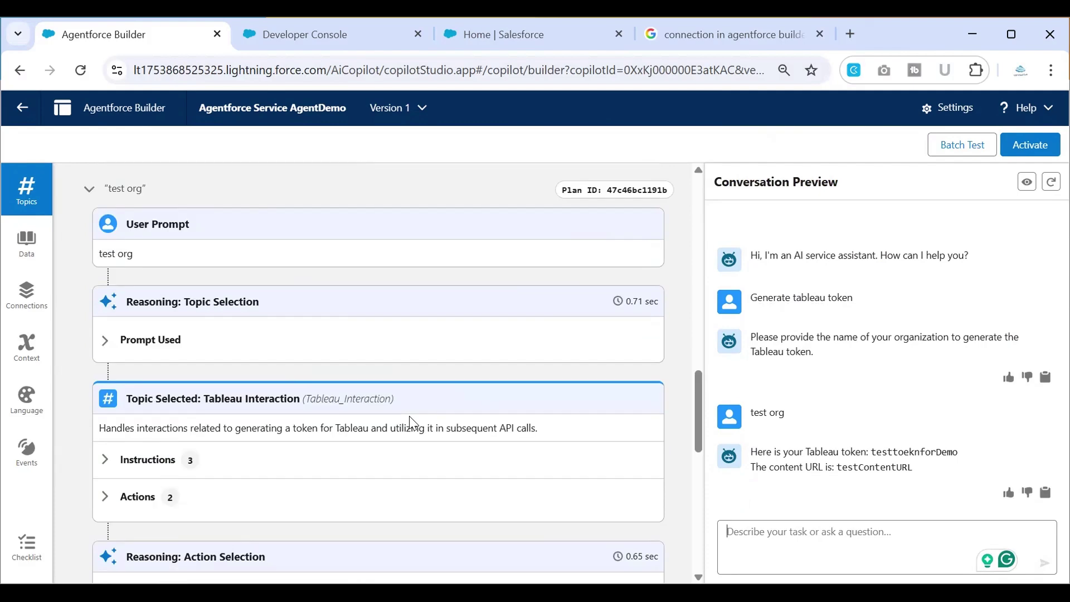
{"action": "scroll", "coordinate": [409, 417], "scroll_direction": "down", "scroll_amount": 5}
{"action": "scroll", "coordinate": [393, 414], "scroll_direction": "down", "scroll_amount": 3}
{"action": "scroll", "coordinate": [393, 415], "scroll_direction": "up", "scroll_amount": 3}
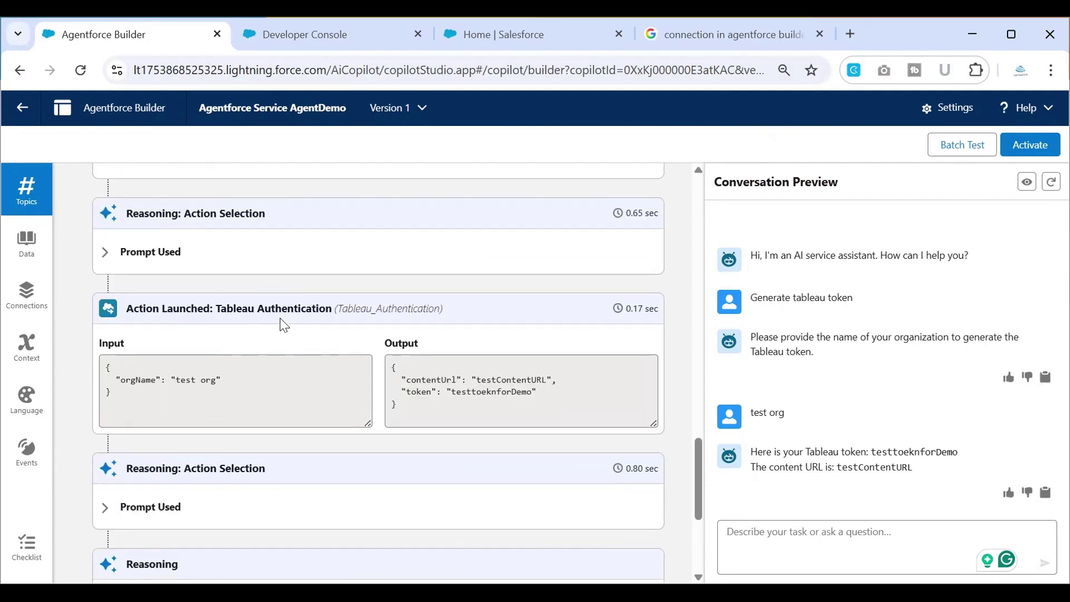
{"action": "left_click_drag", "start_coordinate": [215, 308], "coordinate": [332, 310]}
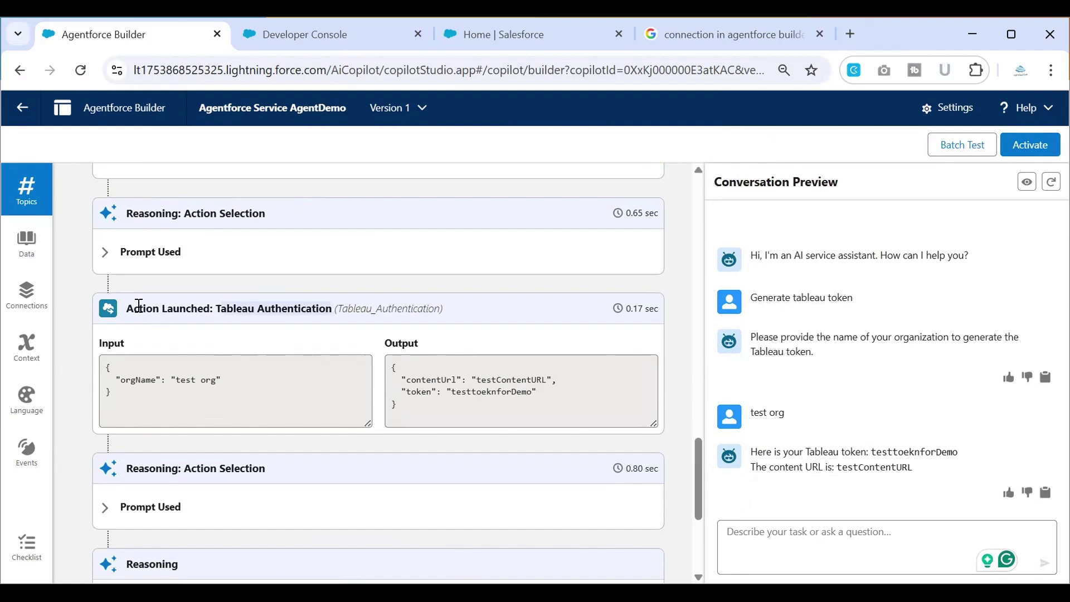
{"action": "left_click_drag", "start_coordinate": [129, 308], "coordinate": [322, 312]}
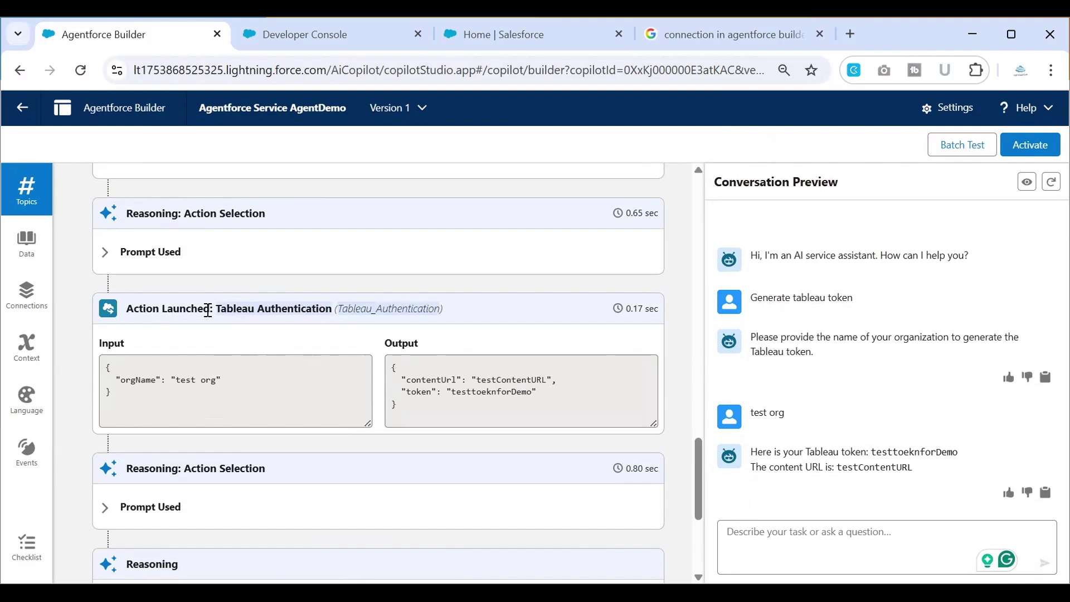
{"action": "left_click_drag", "start_coordinate": [171, 379], "coordinate": [214, 381]}
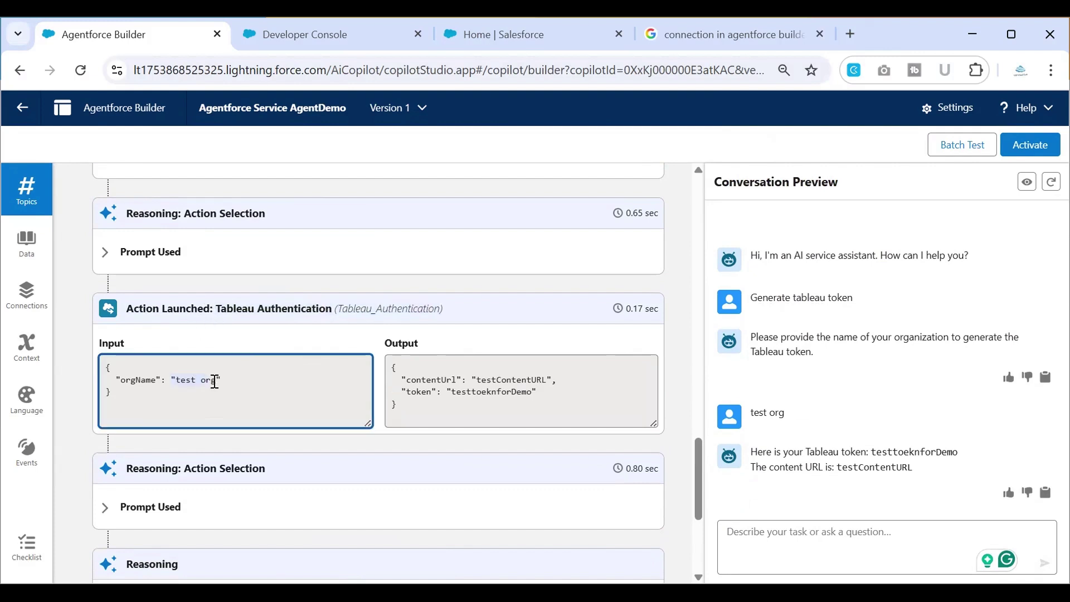
{"action": "left_click_drag", "start_coordinate": [750, 415], "coordinate": [785, 415]}
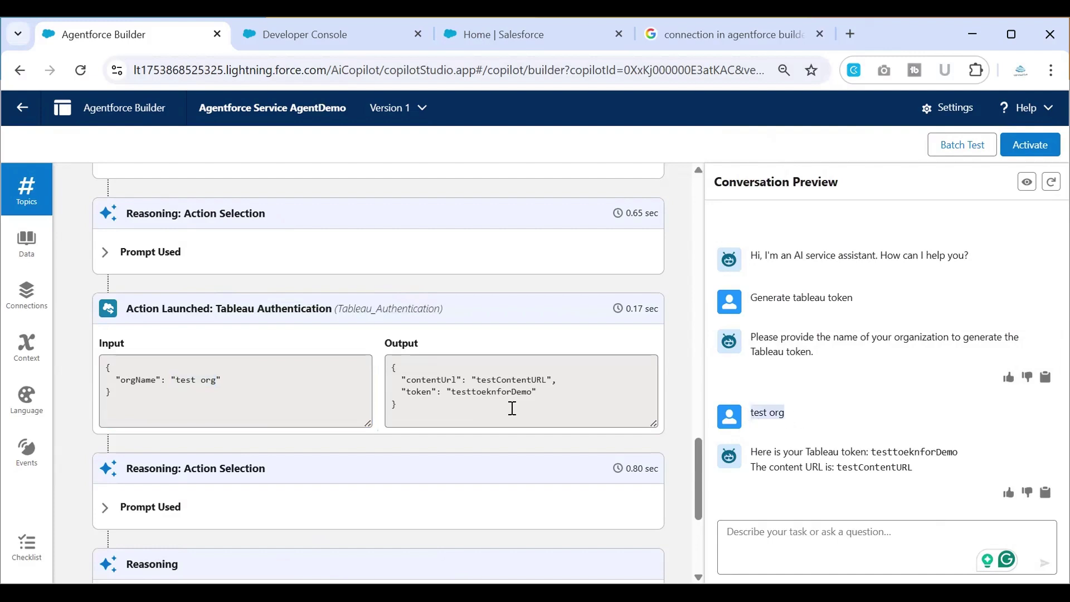
{"action": "left_click_drag", "start_coordinate": [402, 392], "coordinate": [510, 405]}
Review the reasoning and agent response of the "test org" plan, and highlight the token in the agent's chat reply
{"action": "scroll", "coordinate": [453, 416], "scroll_direction": "down", "scroll_amount": 3}
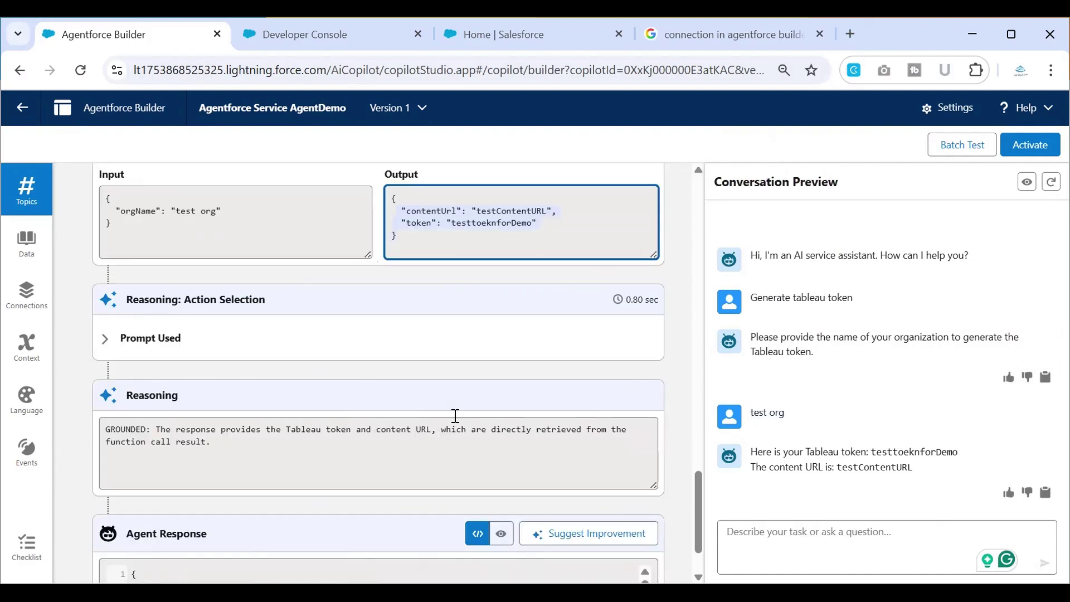
{"action": "scroll", "coordinate": [345, 374], "scroll_direction": "up", "scroll_amount": 3}
{"action": "scroll", "coordinate": [312, 395], "scroll_direction": "down", "scroll_amount": 3}
{"action": "scroll", "coordinate": [312, 385], "scroll_direction": "down", "scroll_amount": 1}
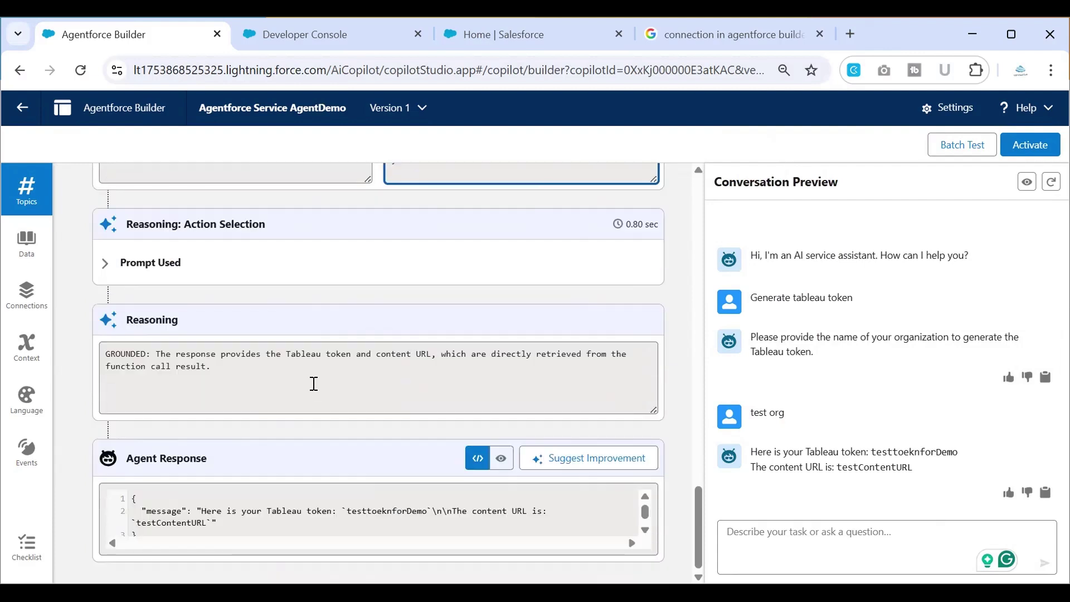
{"action": "scroll", "coordinate": [314, 383], "scroll_direction": "up", "scroll_amount": 3}
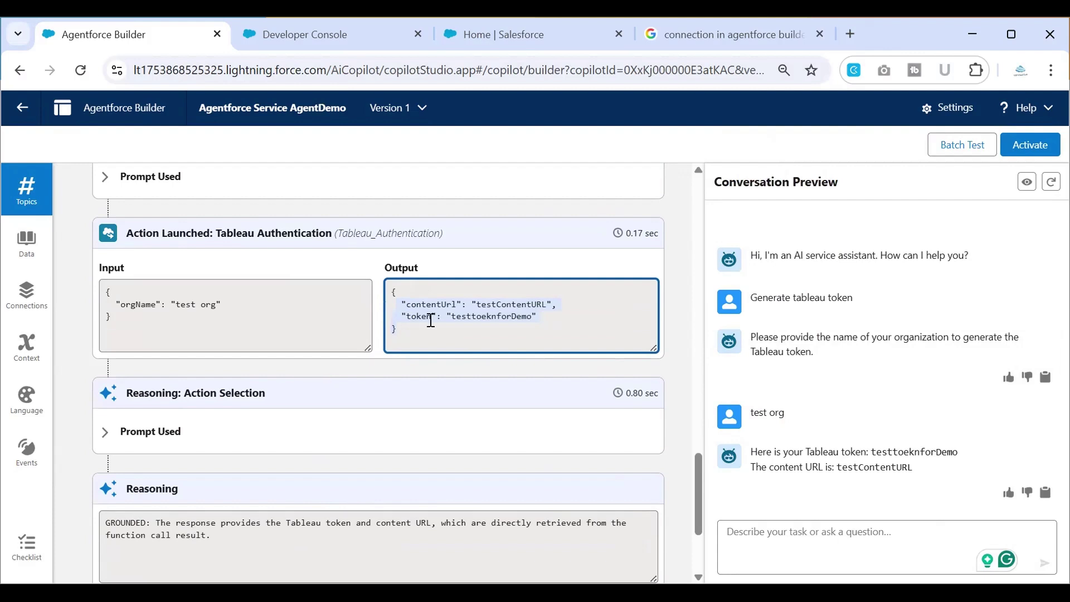
{"action": "left_click", "coordinate": [774, 537]}
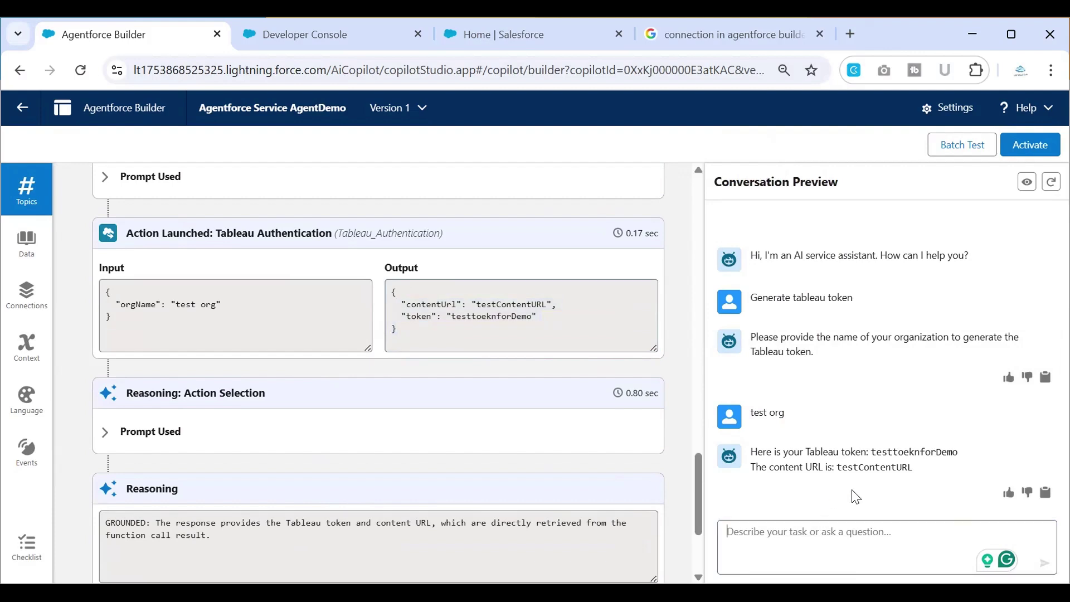
{"action": "double_click", "coordinate": [893, 452]}
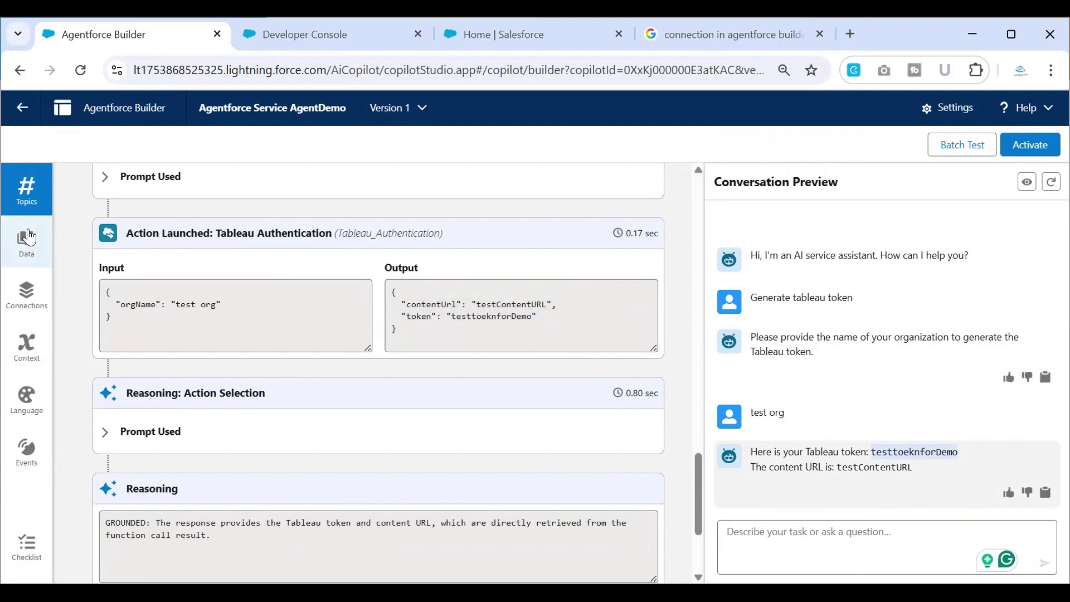
Open the topic's passAuthValueClass action, and compare the token in the chat reply with the launched Tableau Authentication action's output
{"action": "left_click", "coordinate": [27, 201]}
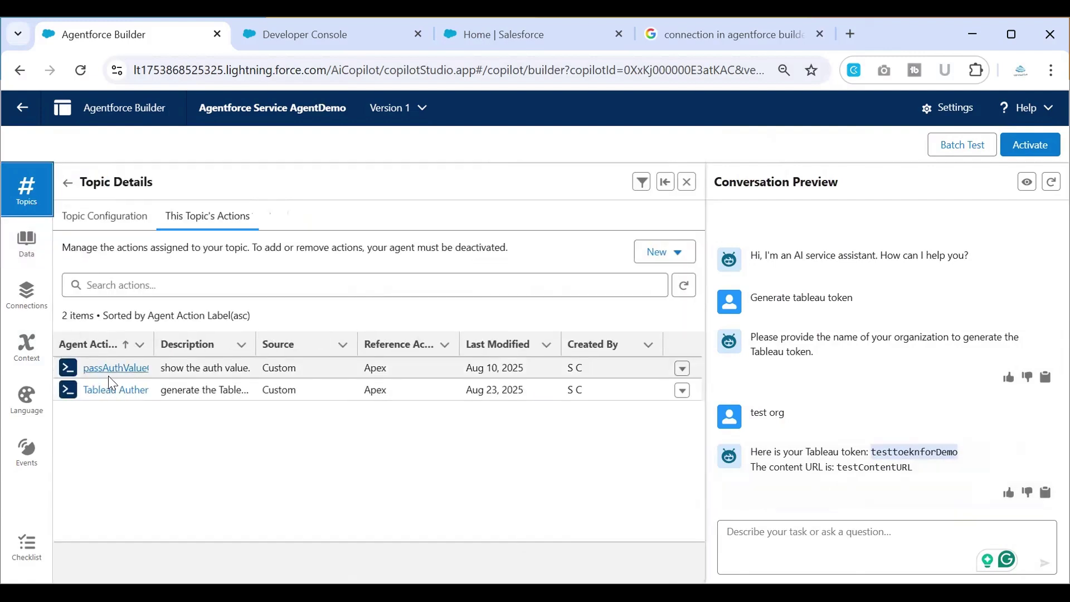
{"action": "left_click", "coordinate": [108, 369]}
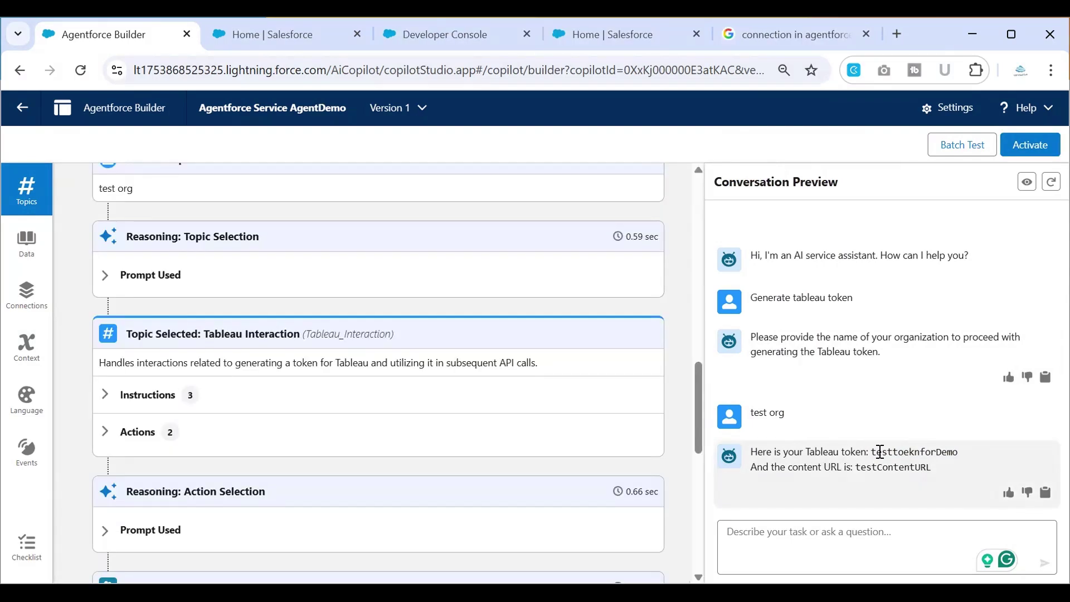
{"action": "double_click", "coordinate": [879, 452]}
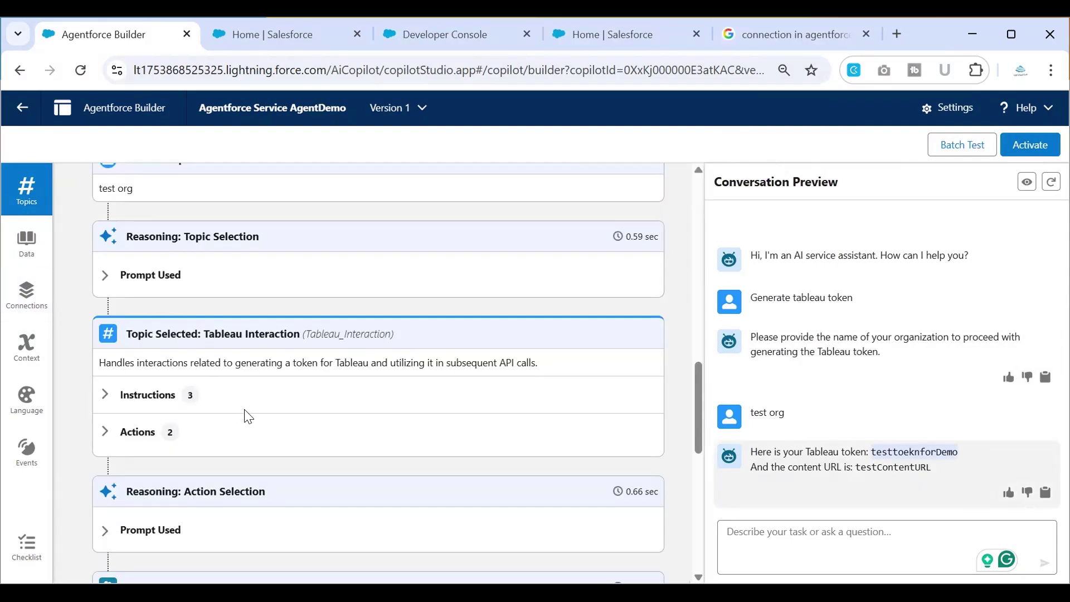
{"action": "scroll", "coordinate": [244, 409], "scroll_direction": "down", "scroll_amount": 5}
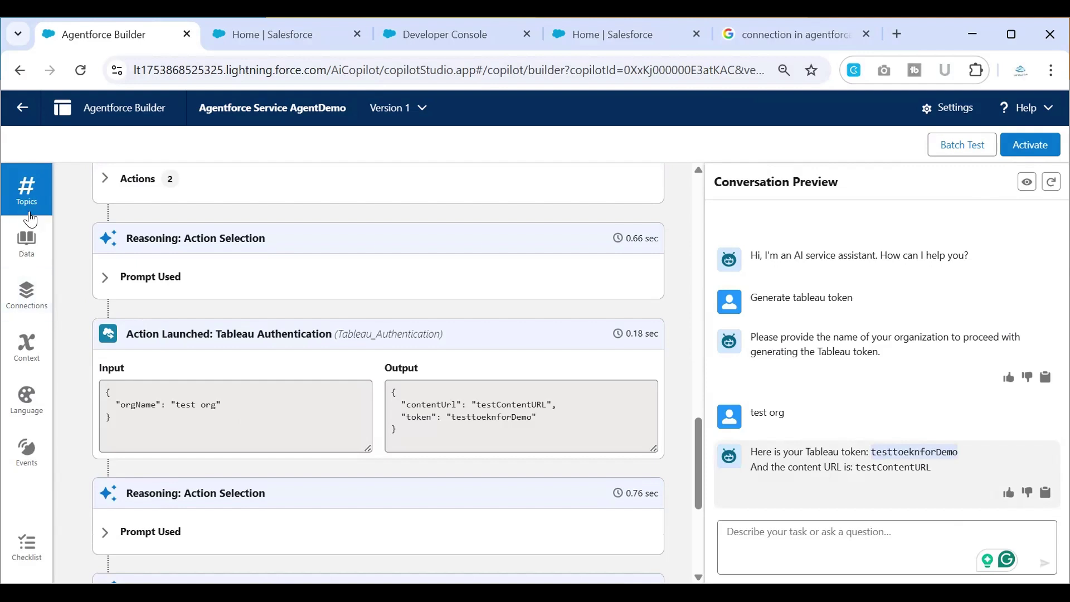
{"action": "scroll", "coordinate": [89, 245], "scroll_direction": "up", "scroll_amount": 2}
Expand the actions listed under Tableau Interaction in the "test org" plan and review the earlier parts of the session
{"action": "left_click", "coordinate": [105, 261]}
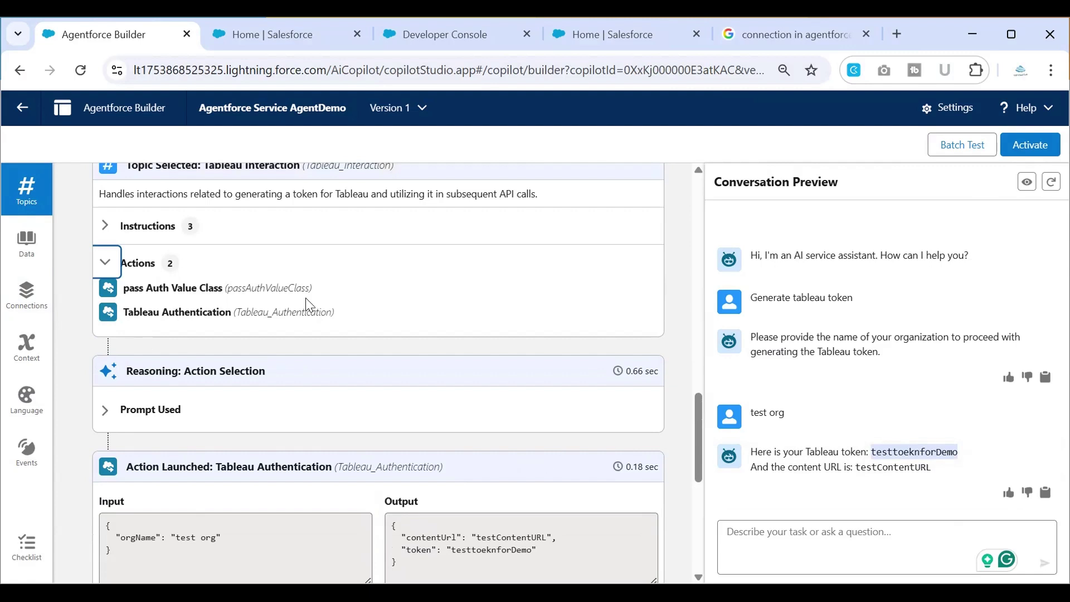
{"action": "scroll", "coordinate": [263, 316], "scroll_direction": "up", "scroll_amount": 3}
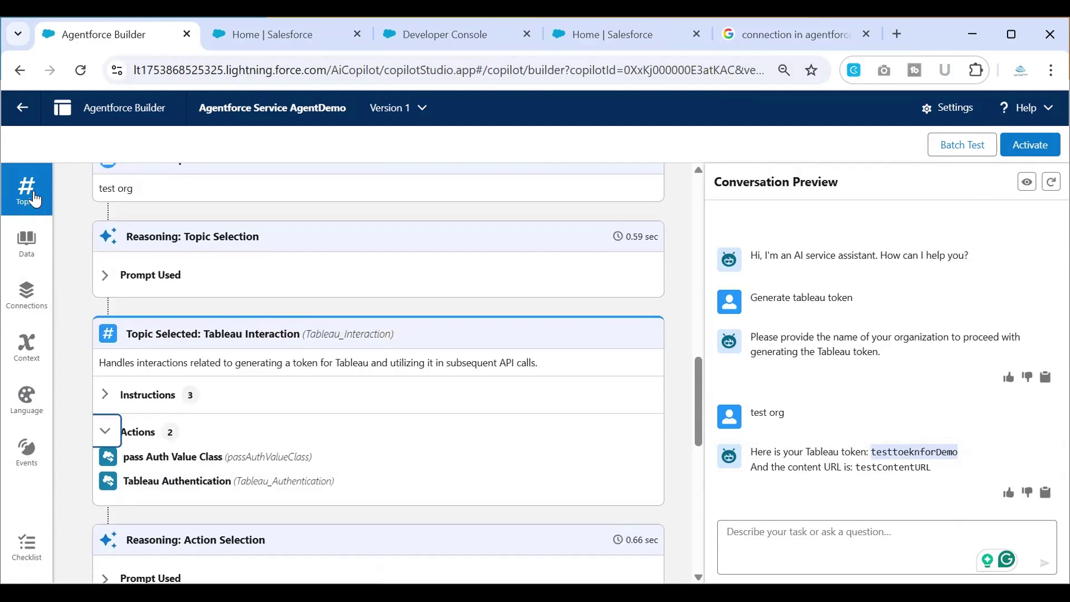
{"action": "scroll", "coordinate": [172, 280], "scroll_direction": "up", "scroll_amount": 5}
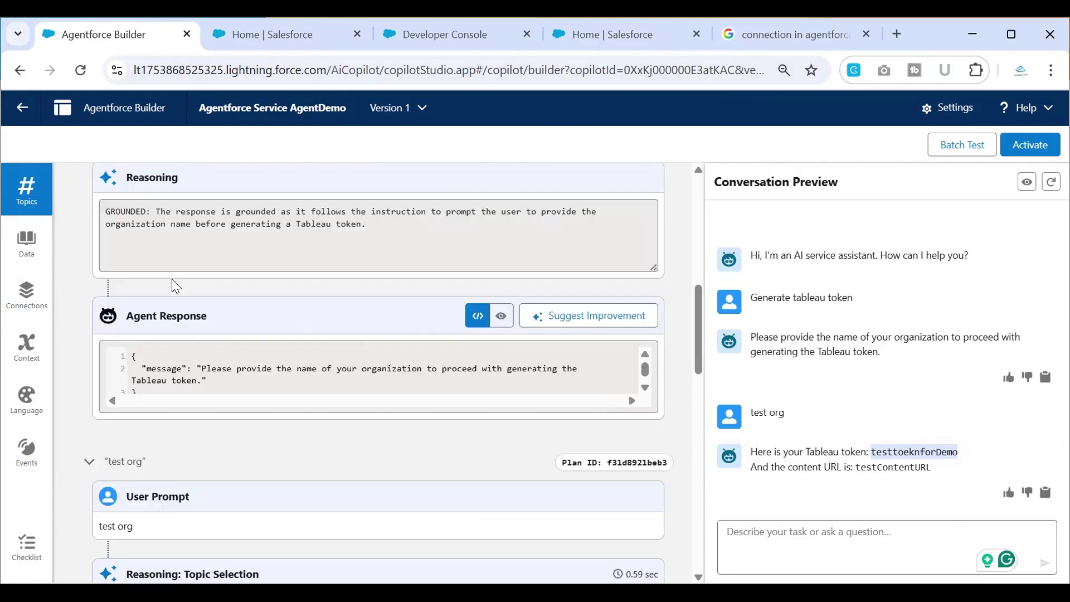
{"action": "scroll", "coordinate": [173, 280], "scroll_direction": "up", "scroll_amount": 8}
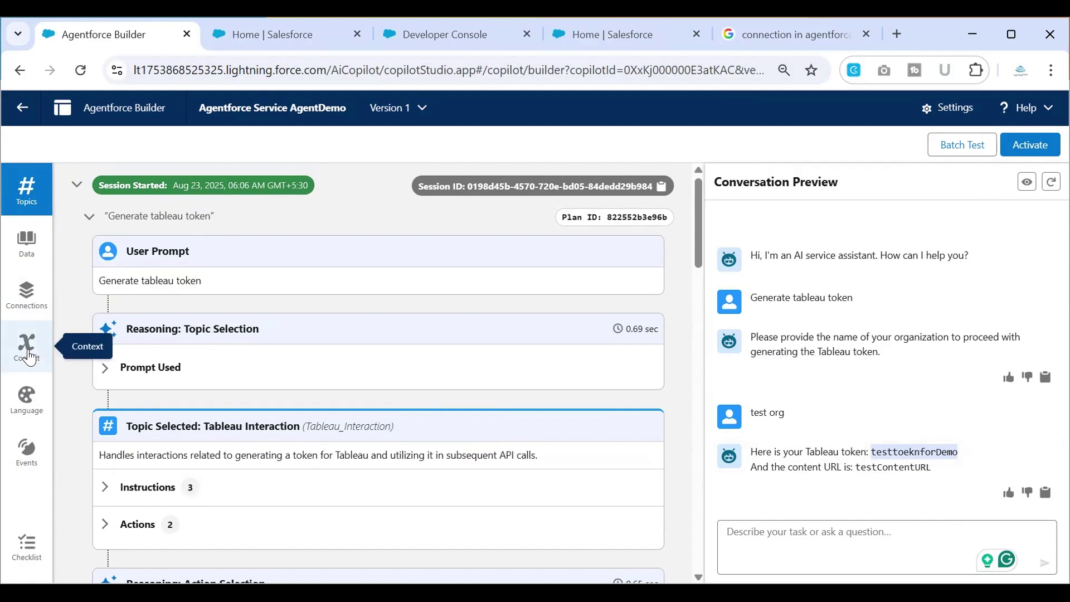
Open the topic's Tableau Authentication action and examine its orgName input and the settings of its contentUrl and token outputs
{"action": "left_click", "coordinate": [26, 192]}
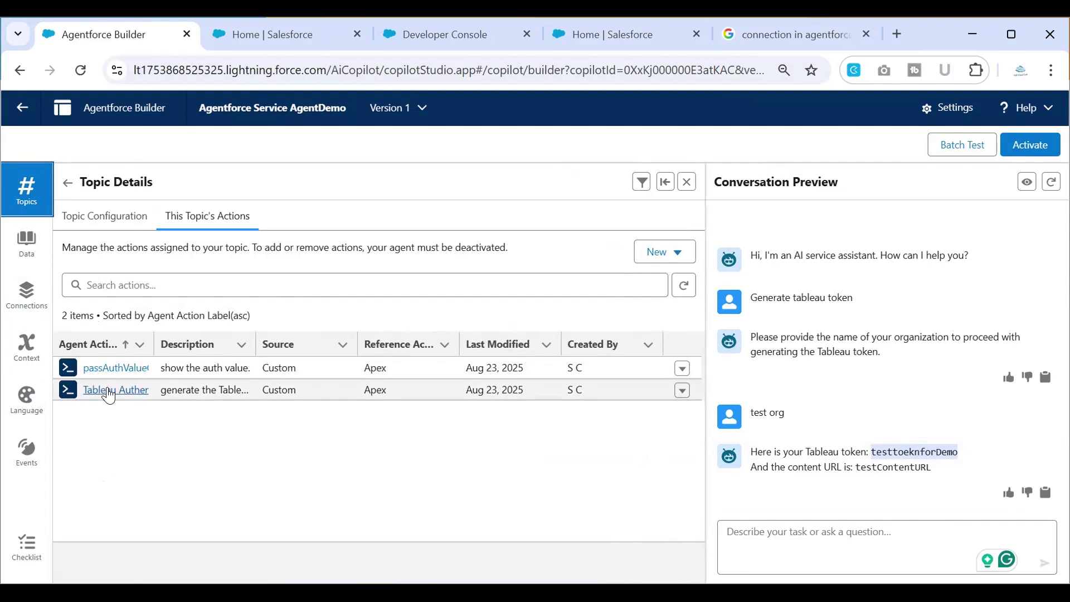
{"action": "left_click", "coordinate": [108, 391]}
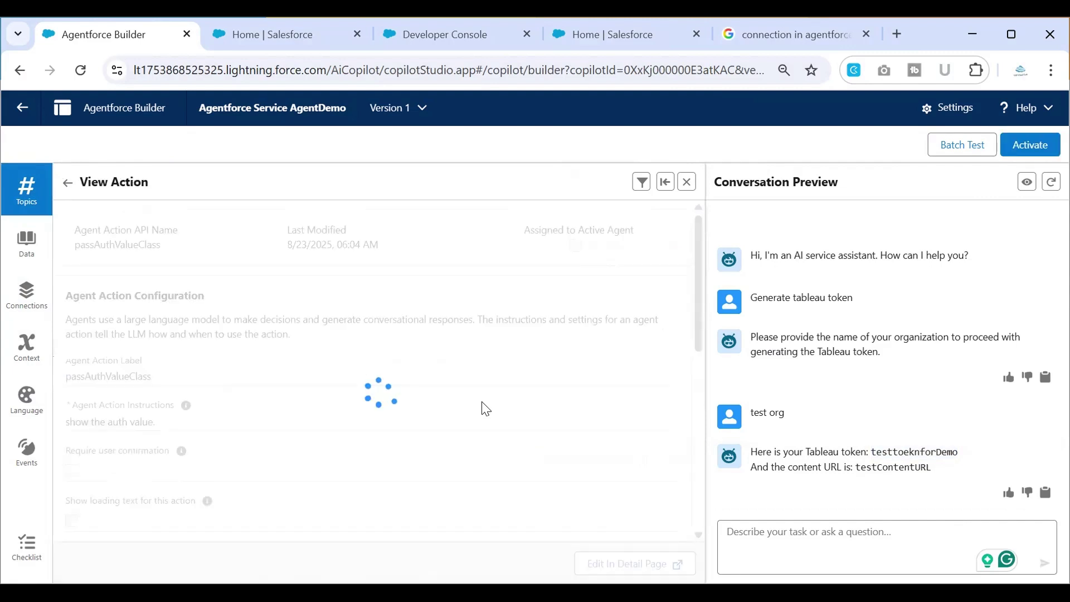
{"action": "scroll", "coordinate": [477, 359], "scroll_direction": "down", "scroll_amount": 5}
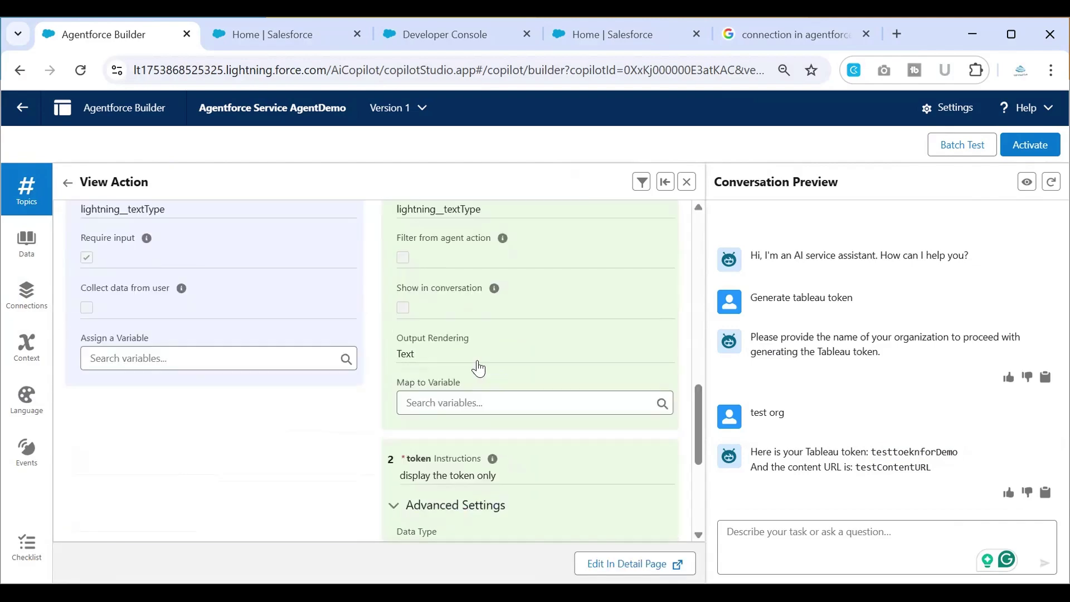
{"action": "scroll", "coordinate": [179, 353], "scroll_direction": "up", "scroll_amount": 6}
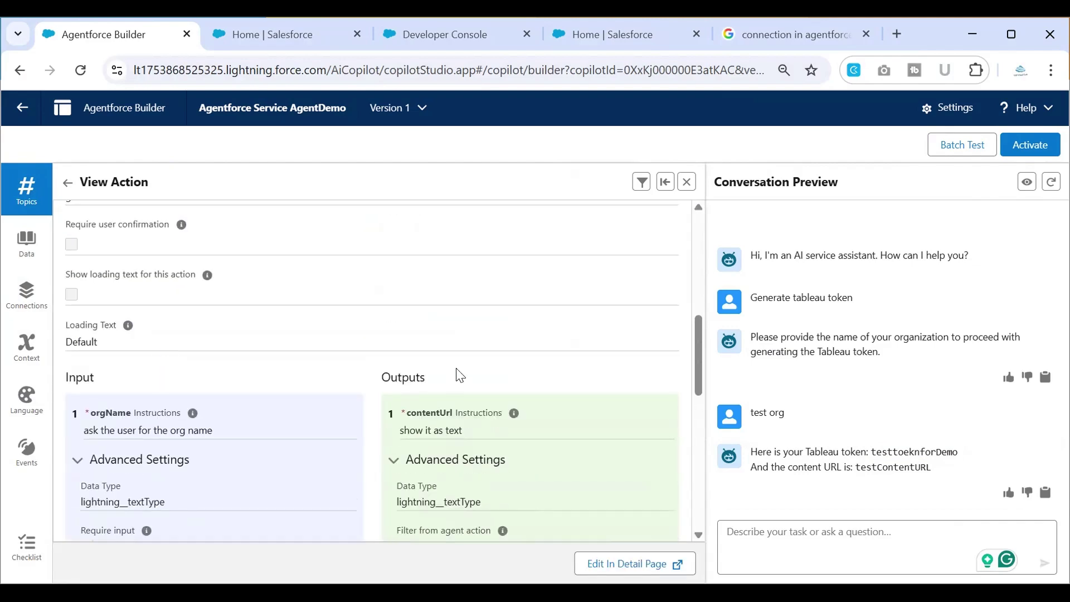
{"action": "scroll", "coordinate": [446, 334], "scroll_direction": "down", "scroll_amount": 4}
{"action": "scroll", "coordinate": [463, 311], "scroll_direction": "down", "scroll_amount": 3}
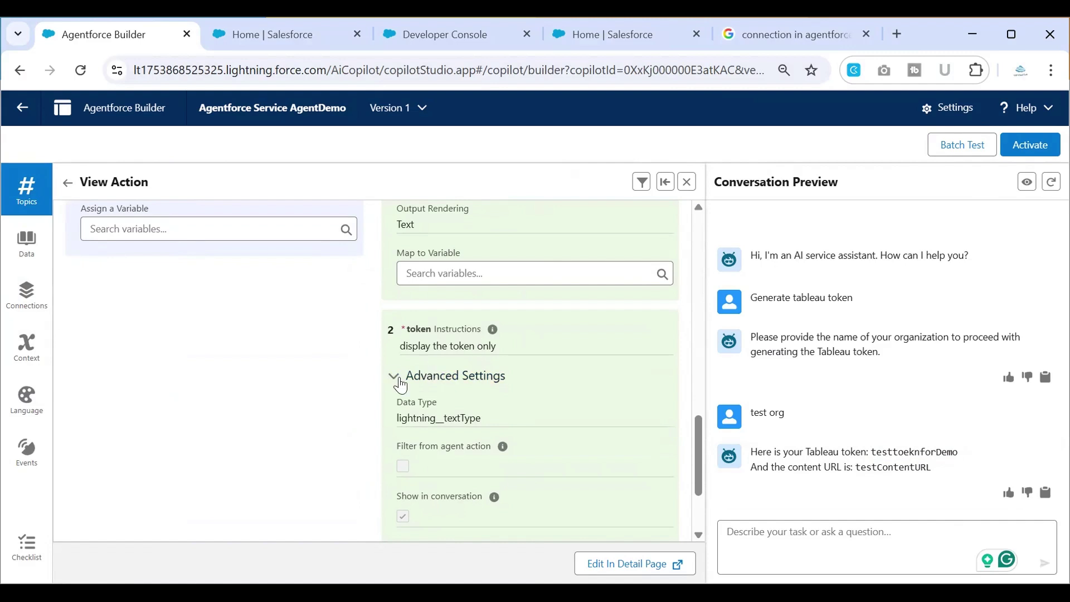
{"action": "scroll", "coordinate": [451, 407], "scroll_direction": "up", "scroll_amount": 5}
{"action": "scroll", "coordinate": [464, 398], "scroll_direction": "down", "scroll_amount": 3}
{"action": "scroll", "coordinate": [432, 452], "scroll_direction": "down", "scroll_amount": 3}
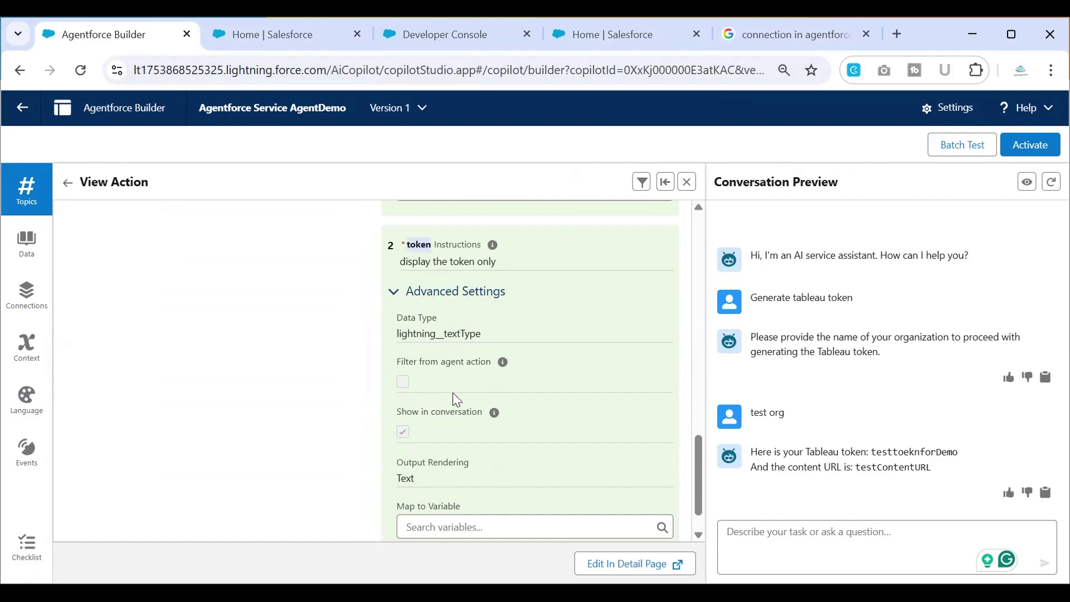
{"action": "scroll", "coordinate": [65, 210], "scroll_direction": "up", "scroll_amount": 3}
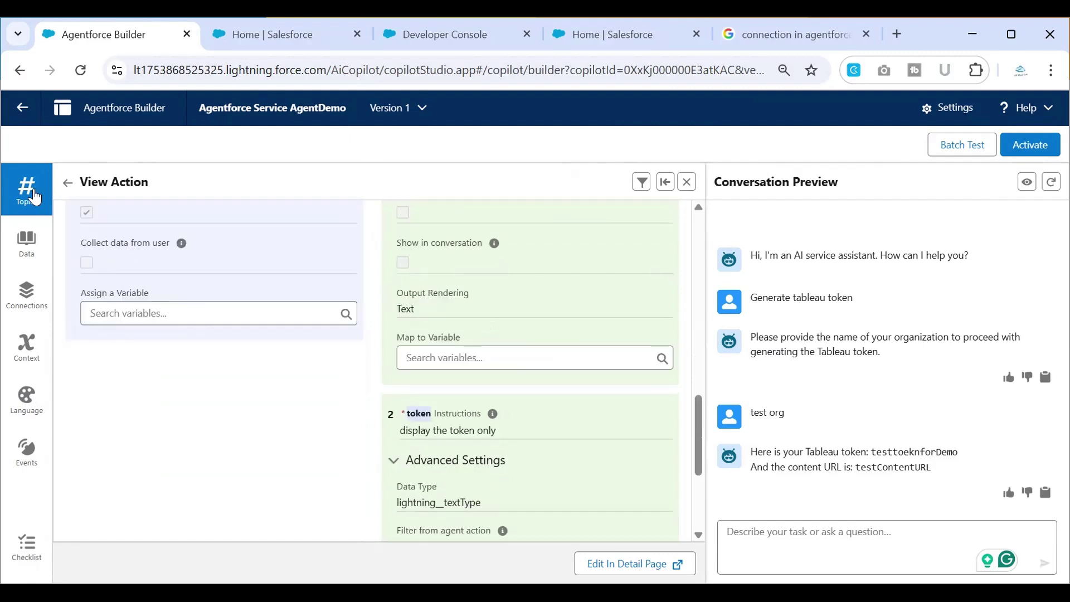
Duplicate the Agentforce Builder browser tab and open the Tableau Interaction topic in the copy
{"action": "right_click", "coordinate": [134, 49]}
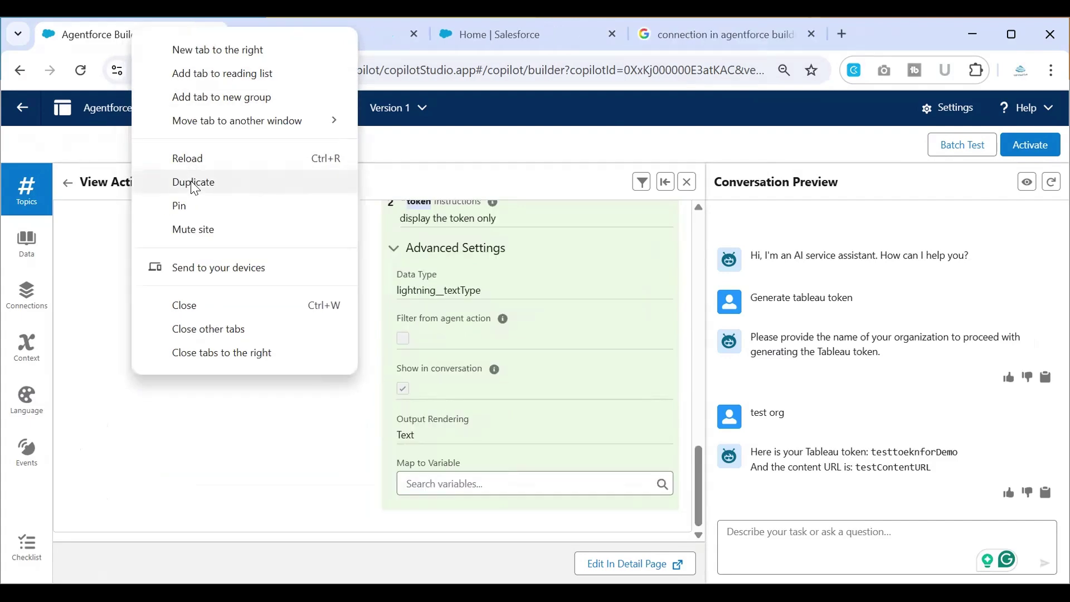
{"action": "left_click", "coordinate": [148, 77]}
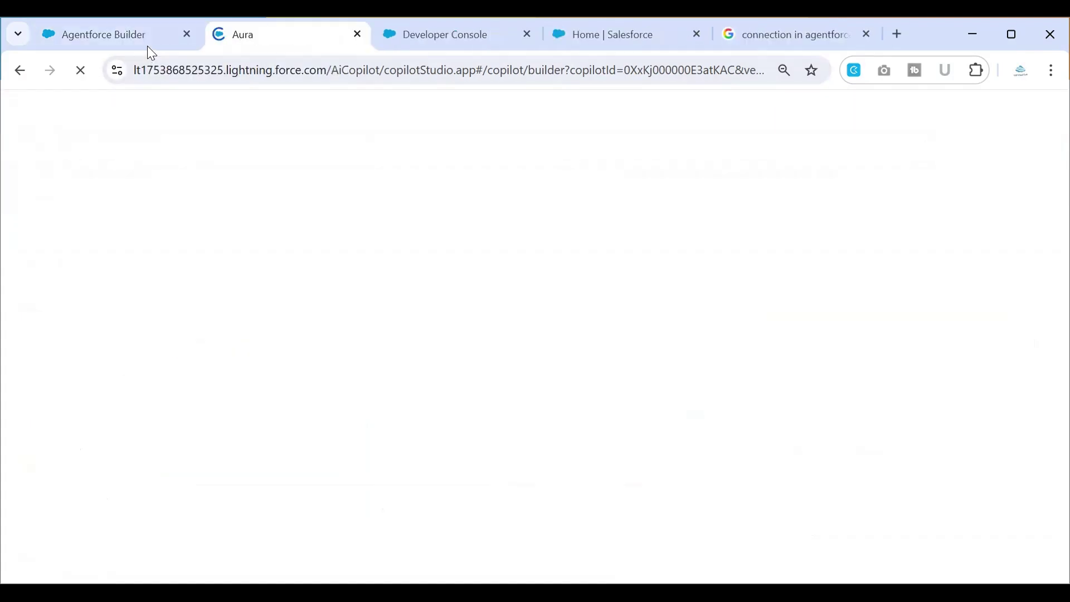
{"action": "left_click", "coordinate": [147, 43]}
{"action": "left_click", "coordinate": [263, 47]}
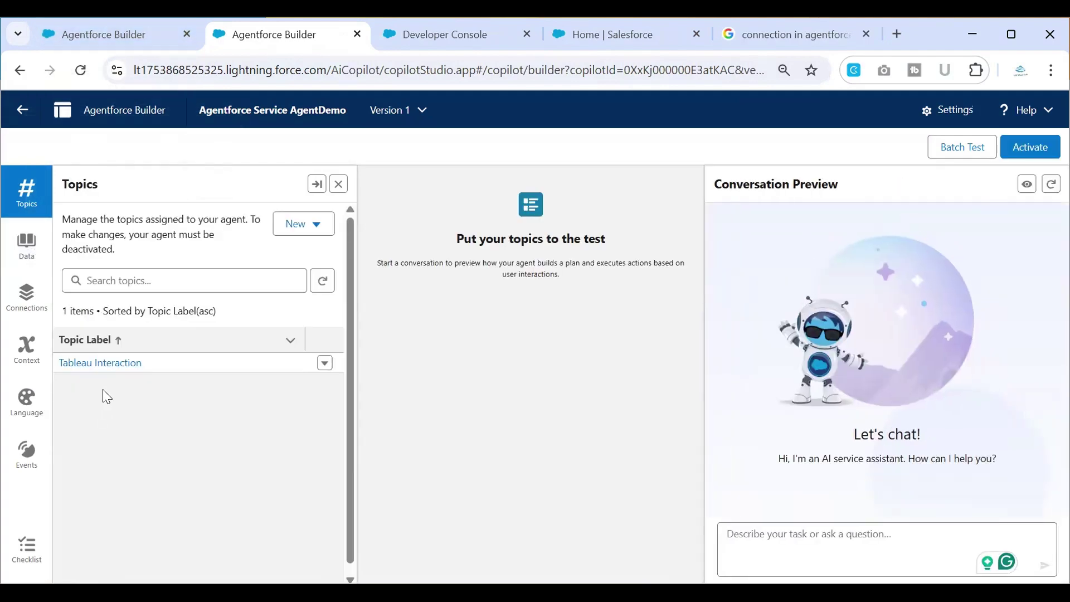
{"action": "left_click", "coordinate": [112, 367]}
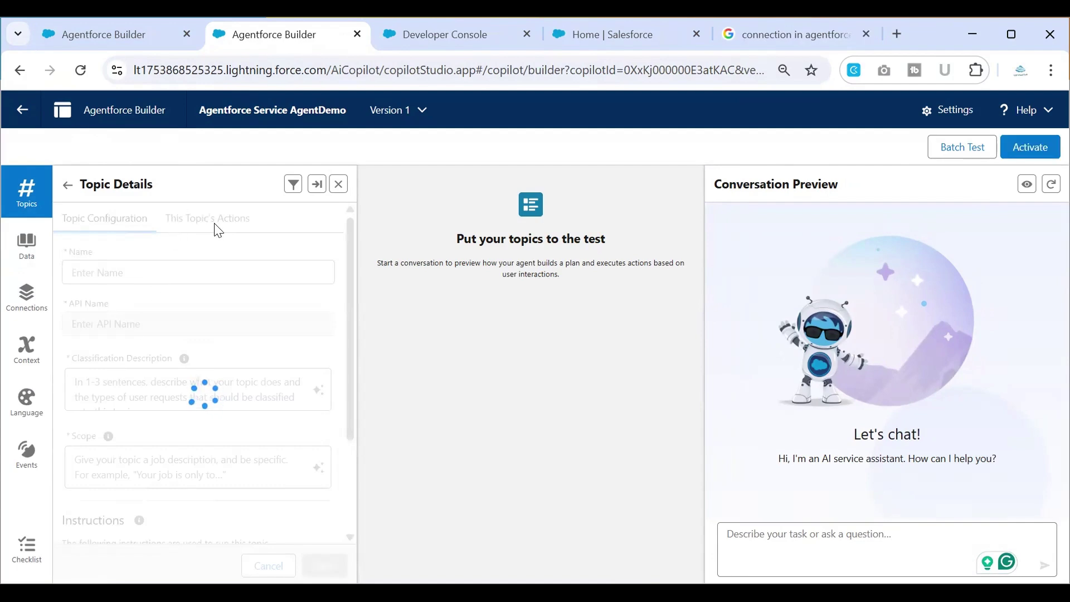
Compare the Apex classes referenced by the two actions, highlighting AuthTokenGenerator in one browser tab and viewing passAuthValueClass in the other
{"action": "key", "text": "ctrl+Page_Up"}
{"action": "scroll", "coordinate": [388, 348], "scroll_direction": "up", "scroll_amount": 5}
{"action": "scroll", "coordinate": [383, 346], "scroll_direction": "up", "scroll_amount": 10}
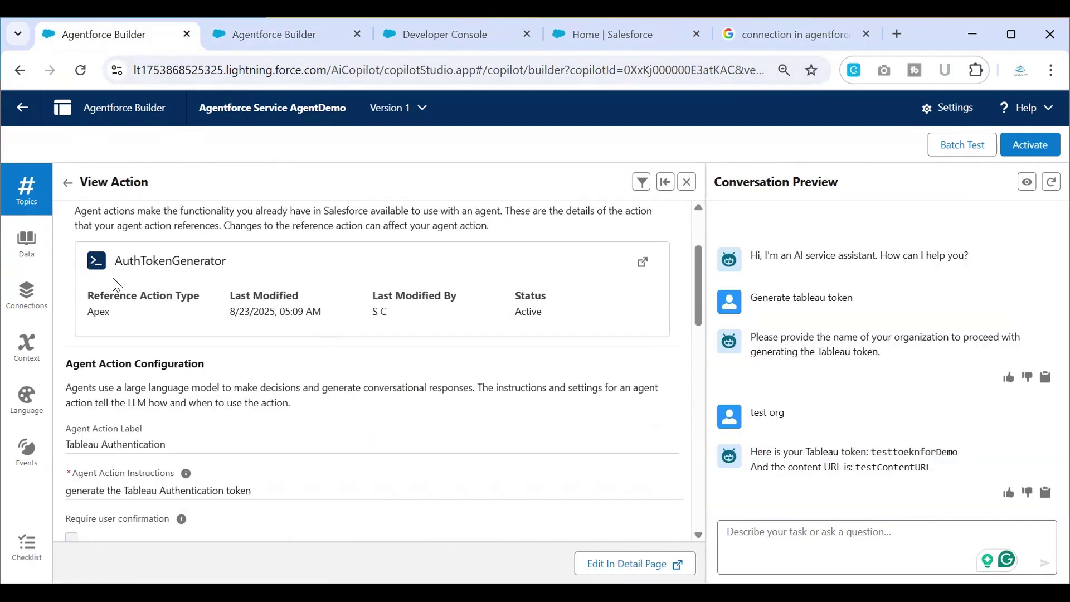
{"action": "left_click_drag", "start_coordinate": [165, 388], "coordinate": [232, 395]}
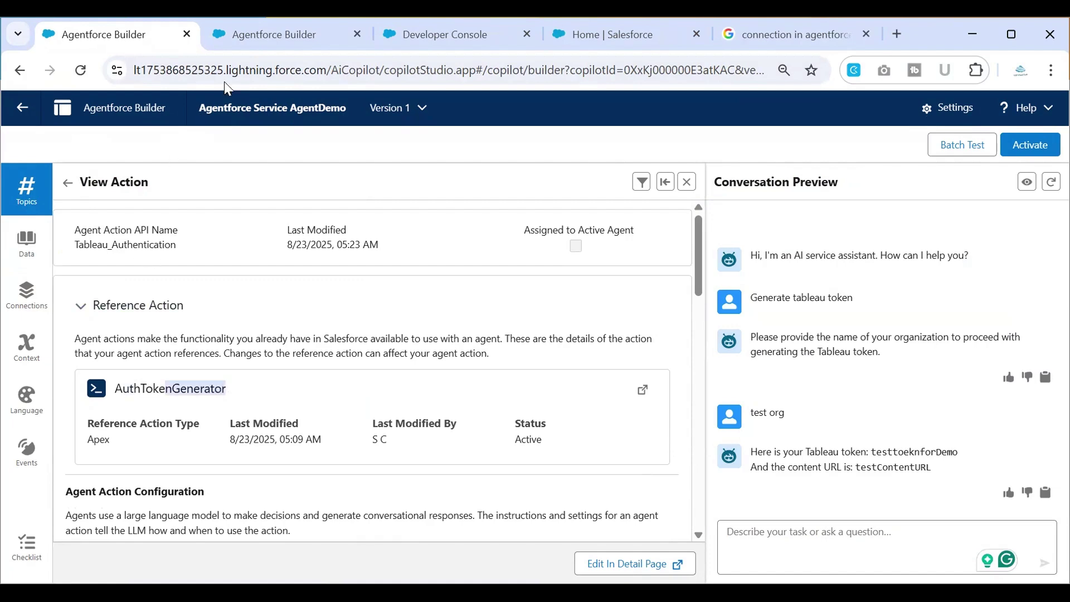
{"action": "left_click", "coordinate": [275, 38]}
{"action": "scroll", "coordinate": [225, 287], "scroll_direction": "up", "scroll_amount": 6}
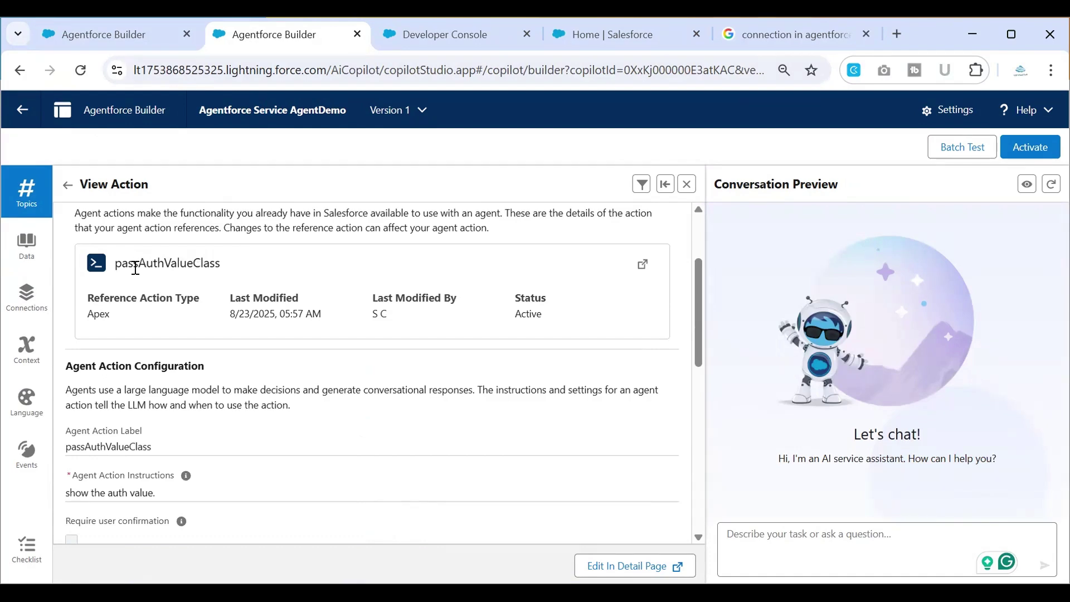
{"action": "scroll", "coordinate": [207, 285], "scroll_direction": "down", "scroll_amount": 10}
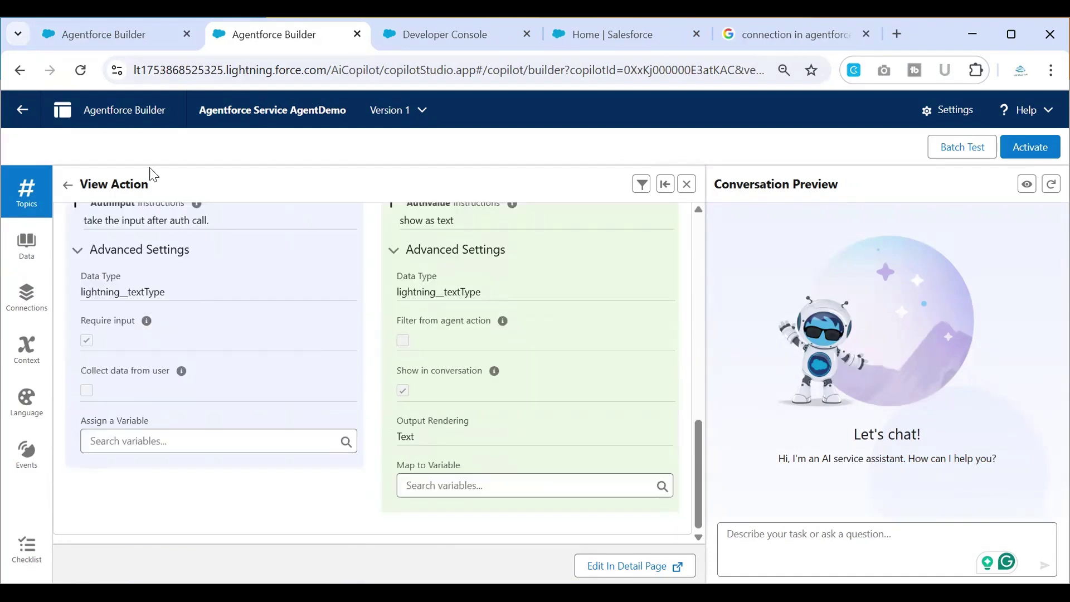
Compare the Tableau Authentication action's token output settings with the AuthInput and Authvalue settings of passAuthValueClass
{"action": "left_click", "coordinate": [135, 37]}
{"action": "scroll", "coordinate": [455, 323], "scroll_direction": "down", "scroll_amount": 10}
{"action": "scroll", "coordinate": [428, 397], "scroll_direction": "up", "scroll_amount": 3}
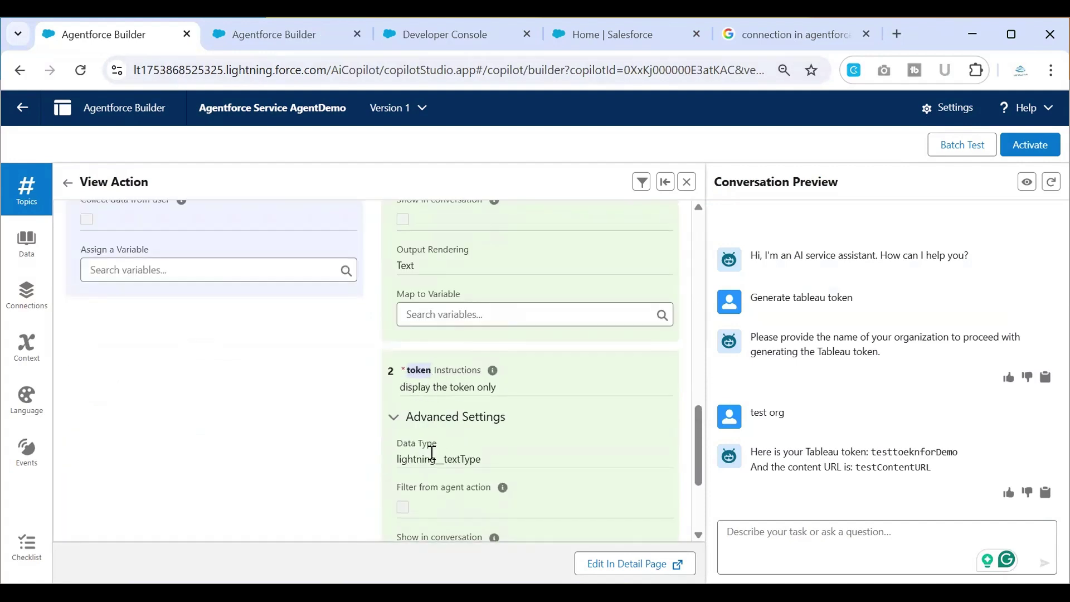
{"action": "scroll", "coordinate": [445, 450], "scroll_direction": "down", "scroll_amount": 3}
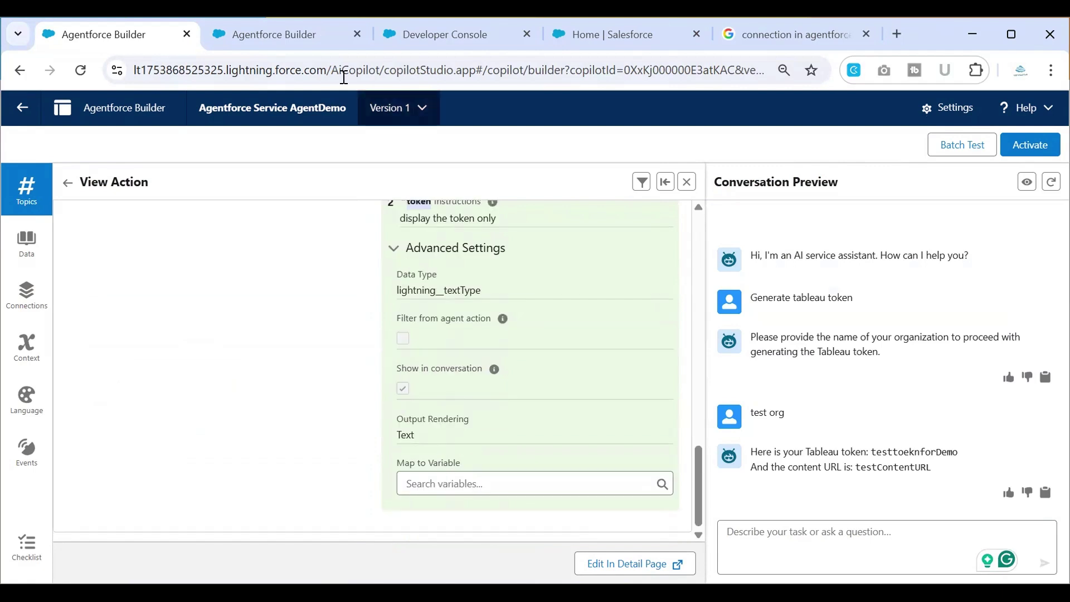
{"action": "left_click", "coordinate": [301, 34]}
{"action": "scroll", "coordinate": [344, 342], "scroll_direction": "up", "scroll_amount": 2}
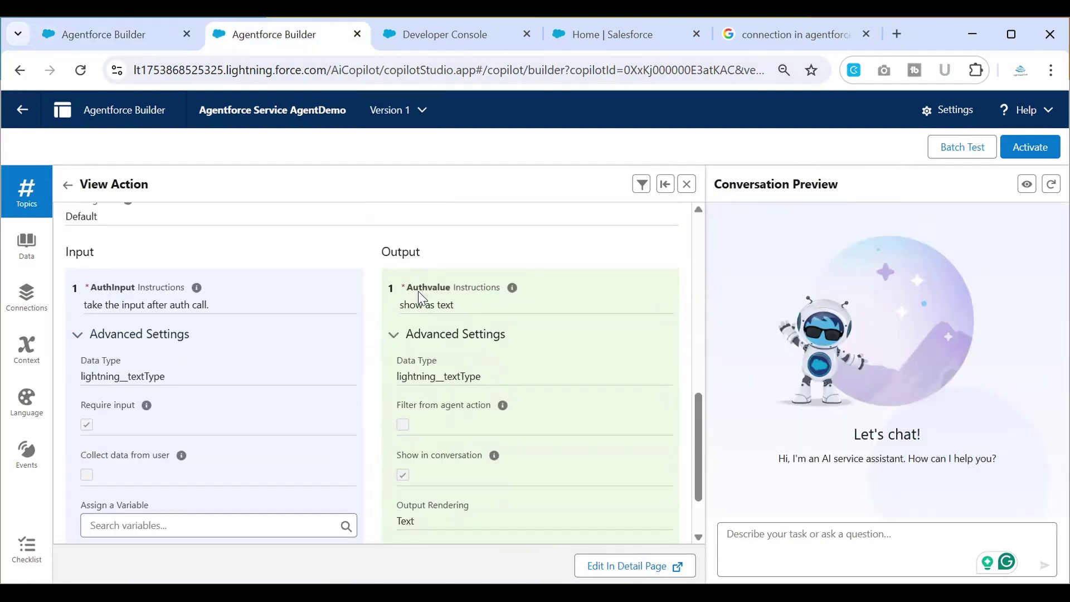
{"action": "left_click", "coordinate": [108, 37]}
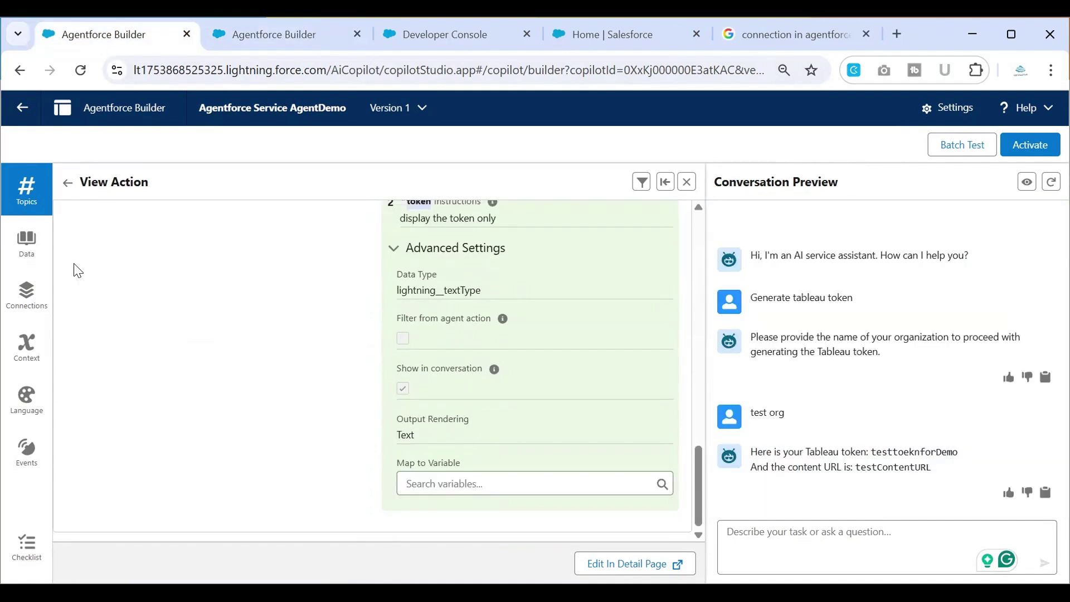
Review the agent's context variables and start a new custom variable with tokenValue as both its name and API name
{"action": "left_click", "coordinate": [27, 347]}
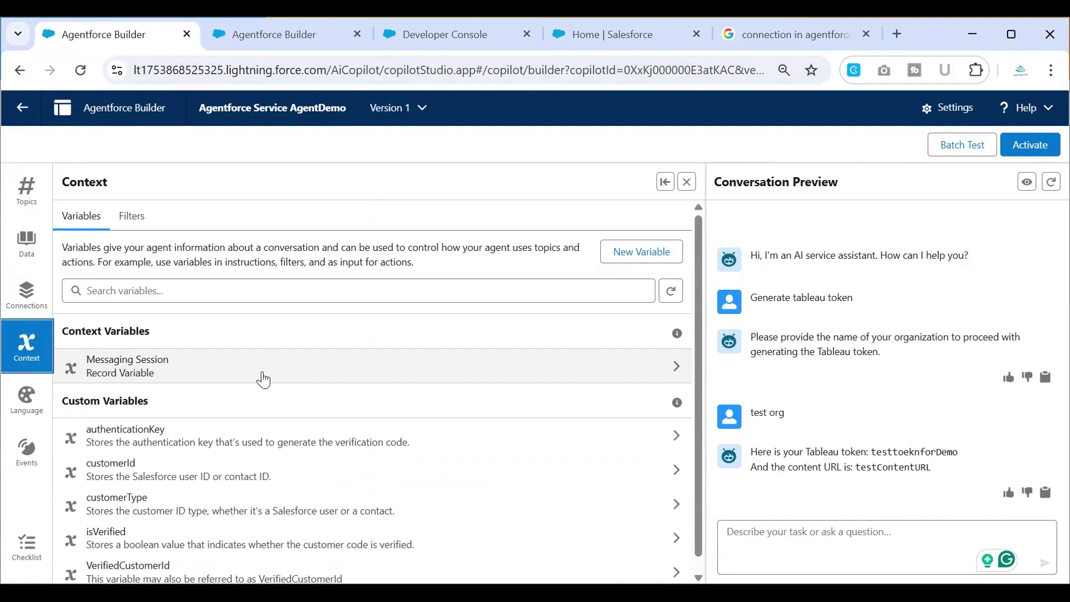
{"action": "scroll", "coordinate": [262, 378], "scroll_direction": "down", "scroll_amount": 1}
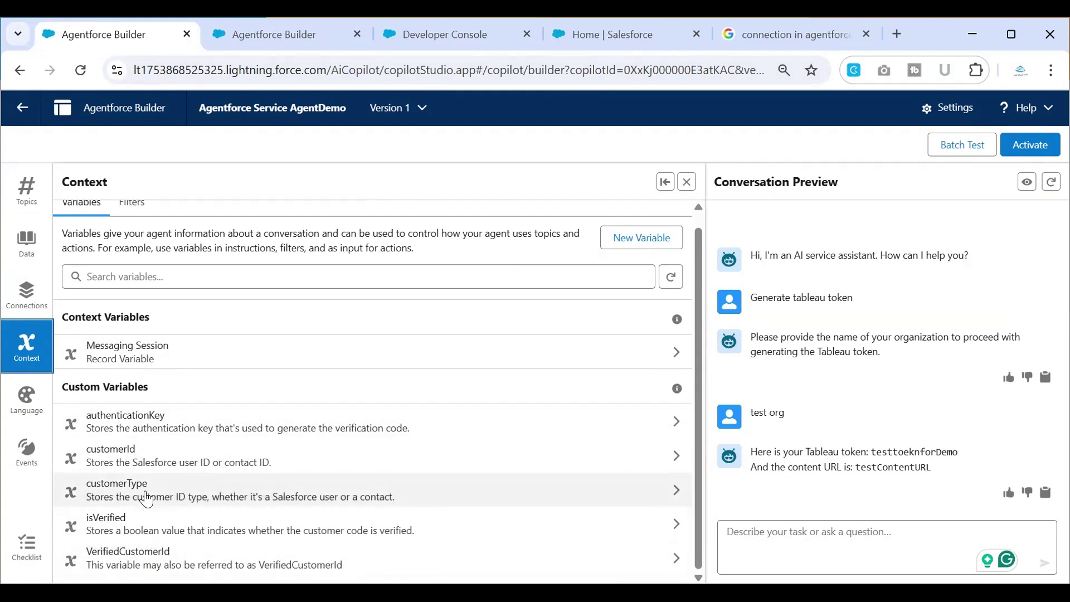
{"action": "left_click", "coordinate": [634, 249]}
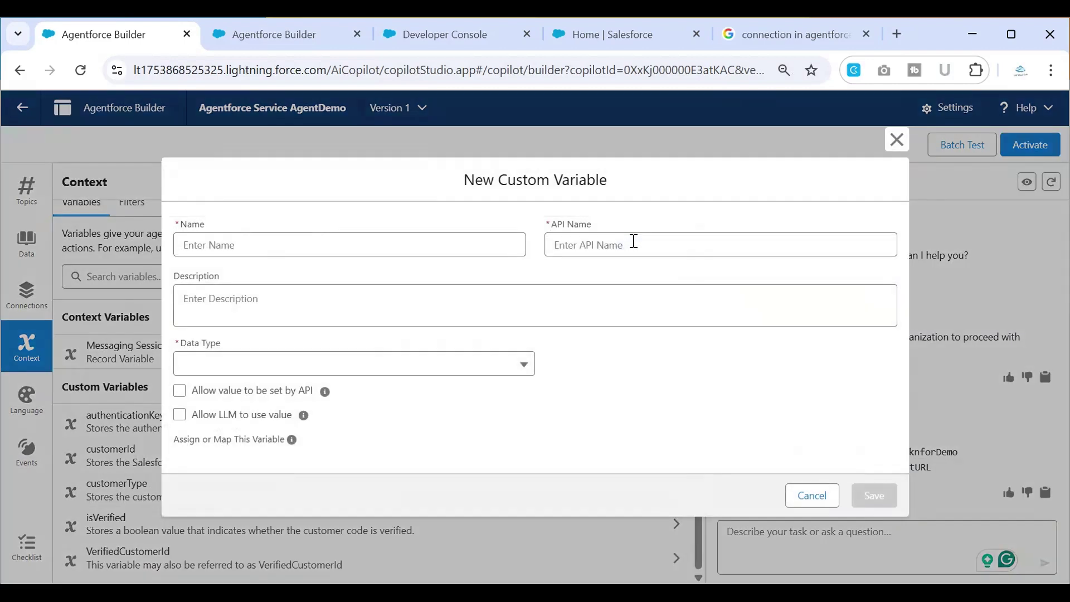
{"action": "type", "text": "tokenValue"}
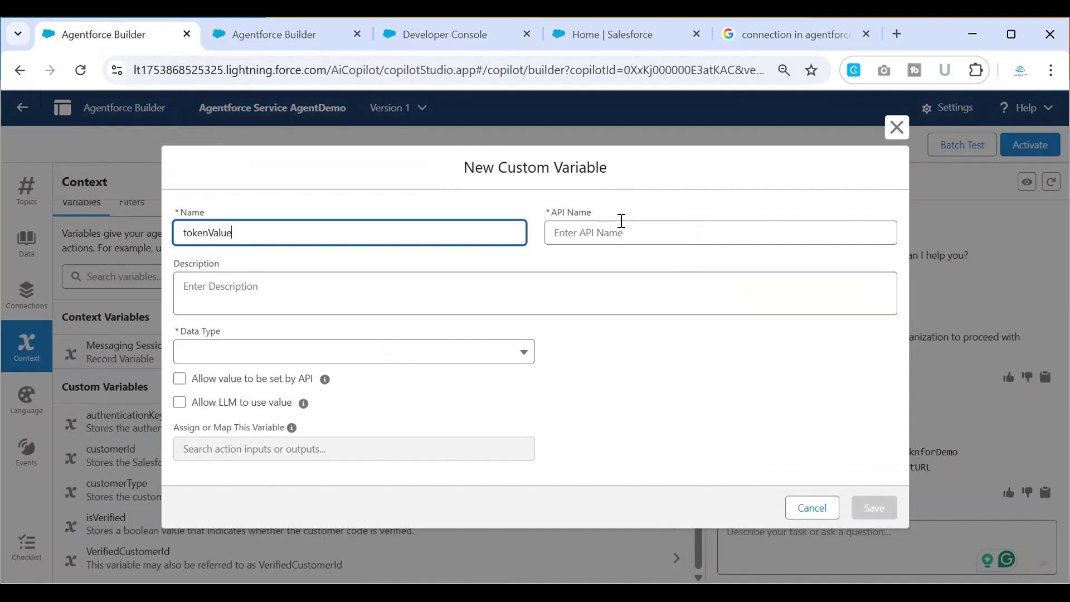
{"action": "left_click", "coordinate": [621, 221]}
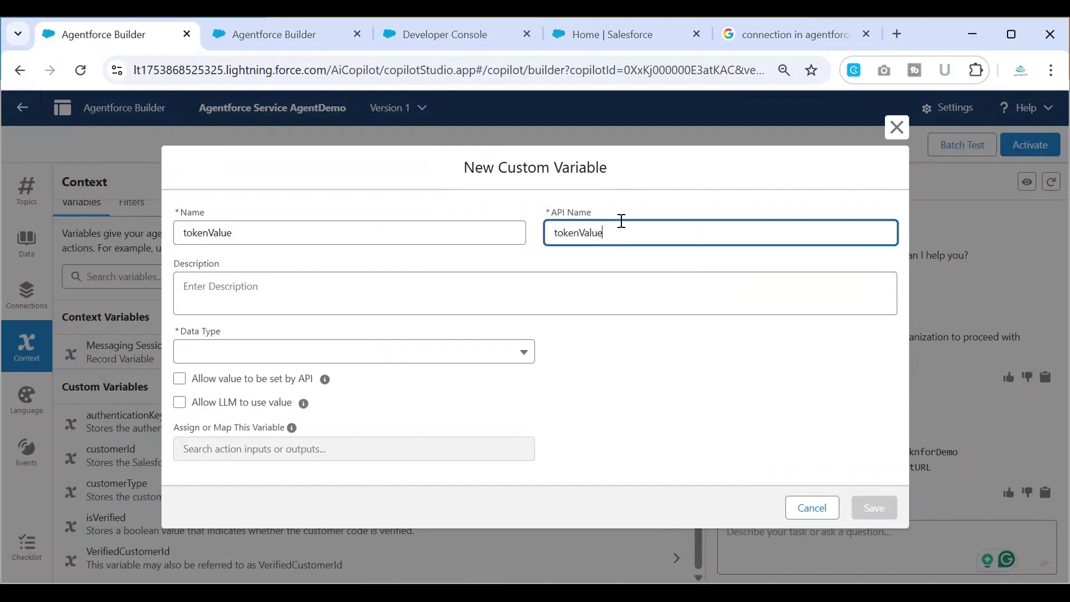
Describe the new variable as "holds the token from tableu auth" and set its data type to Text
{"action": "left_click", "coordinate": [318, 291]}
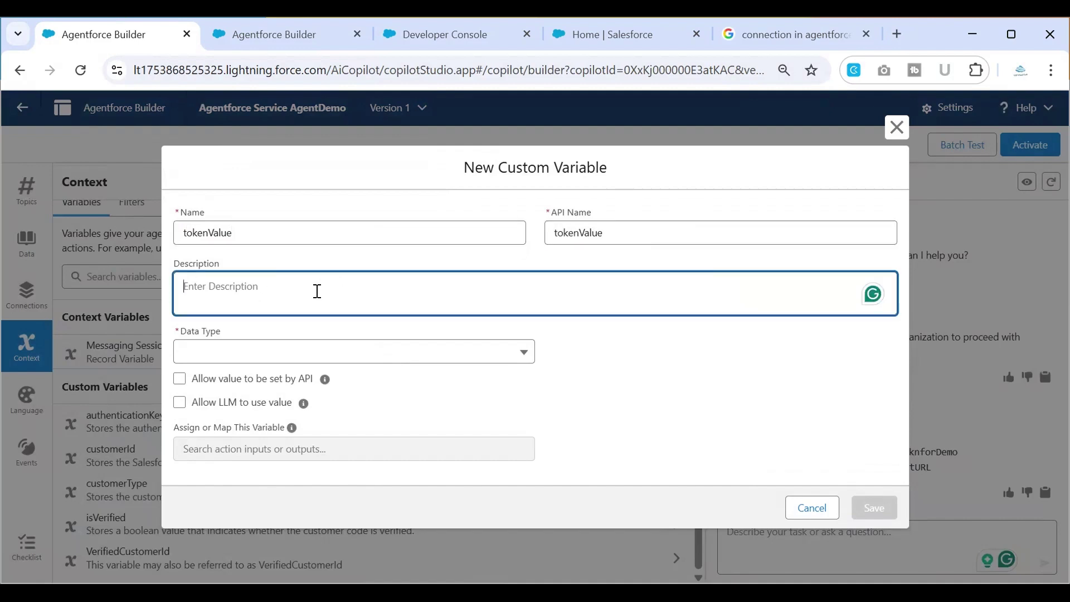
{"action": "type", "text": "holds the token from tableu auth"}
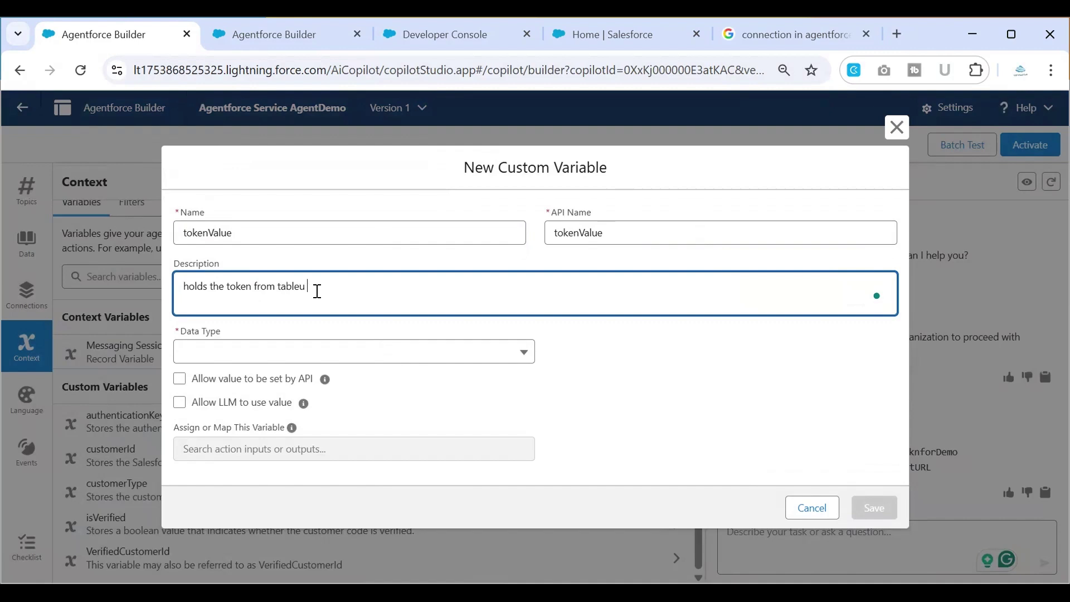
{"action": "left_click", "coordinate": [292, 350]}
{"action": "left_click", "coordinate": [258, 384]}
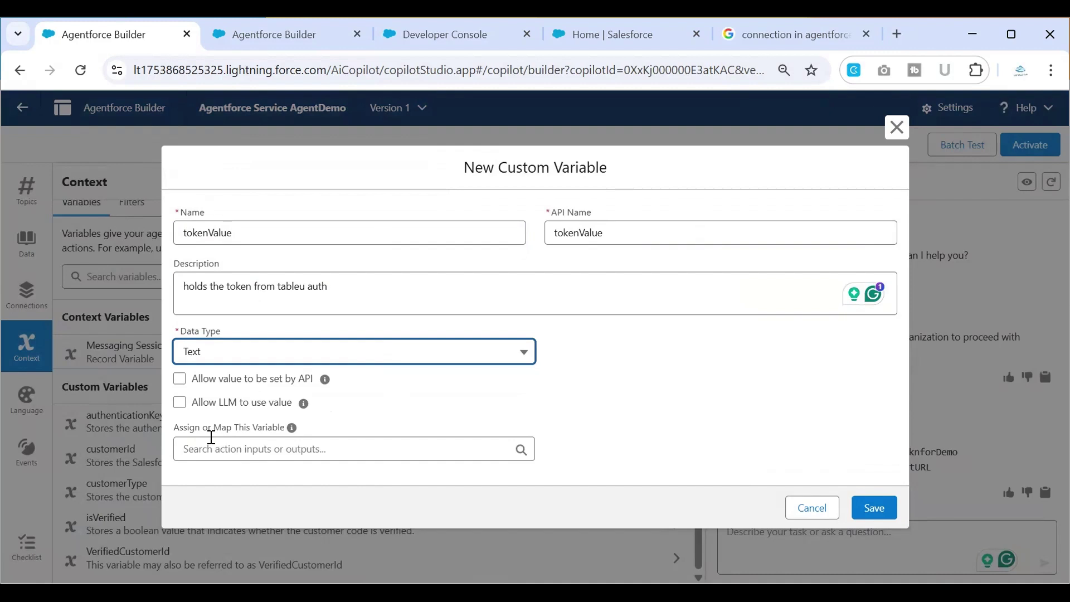
Check the assign-or-map options for the new tokenValue variable and save it without selecting an action input or output
{"action": "mouse_move", "coordinate": [291, 430]}
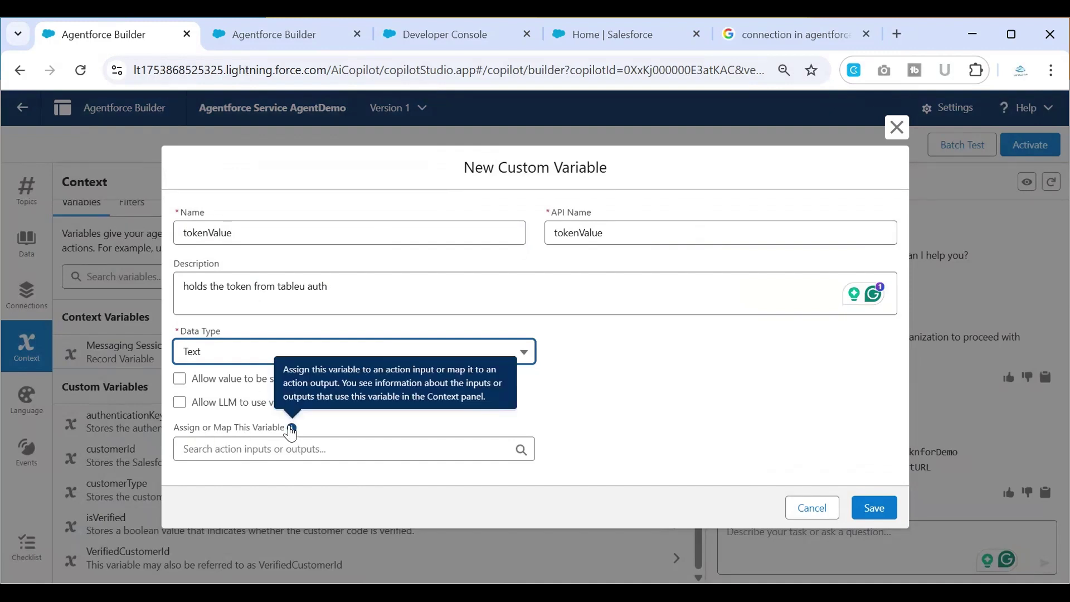
{"action": "left_click", "coordinate": [276, 447]}
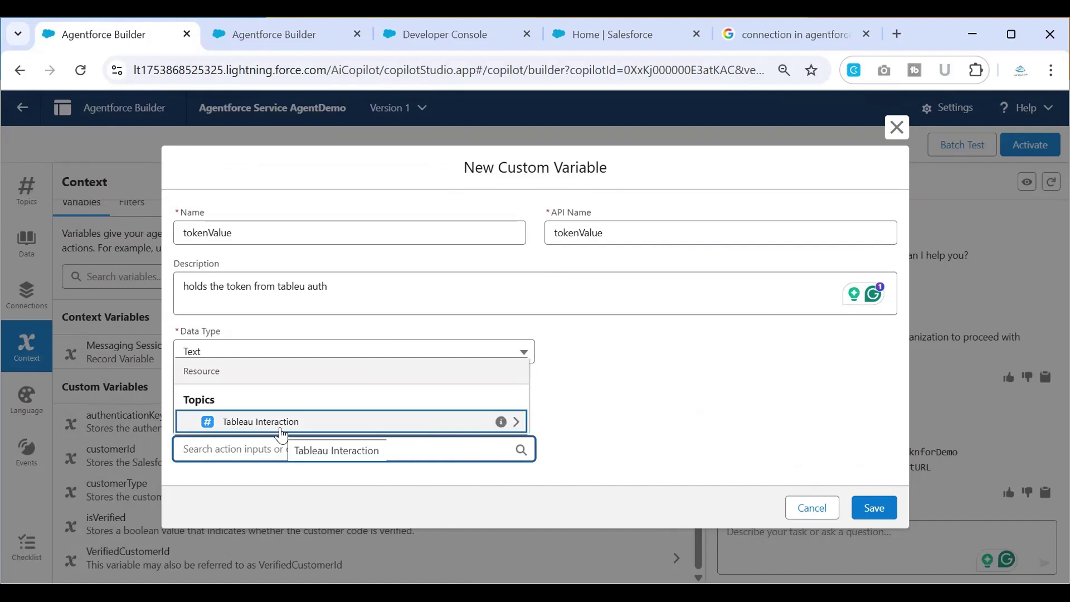
{"action": "left_click", "coordinate": [317, 456]}
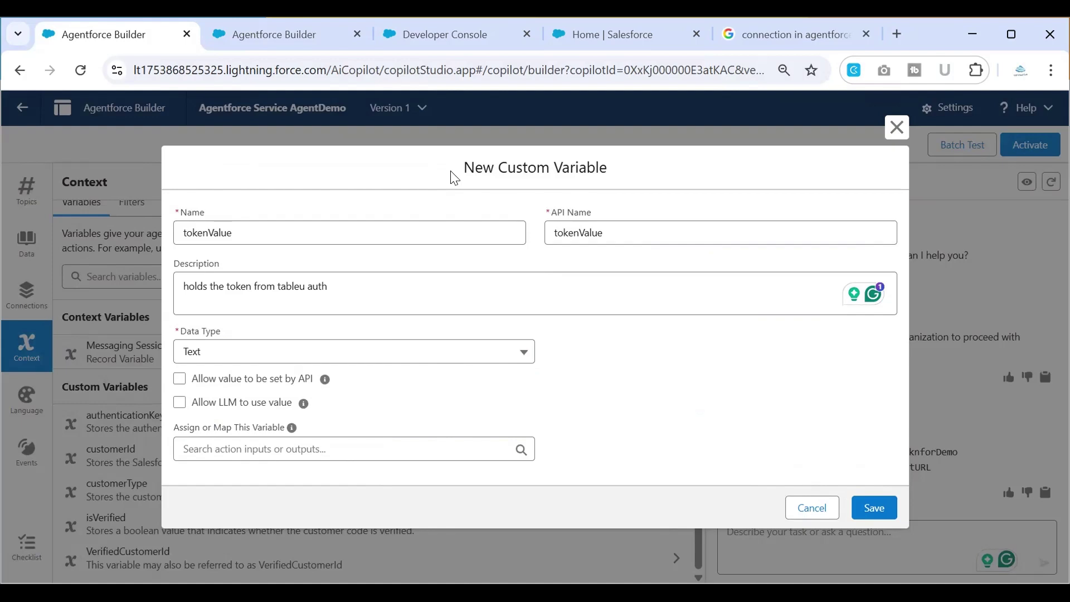
{"action": "left_click", "coordinate": [874, 508]}
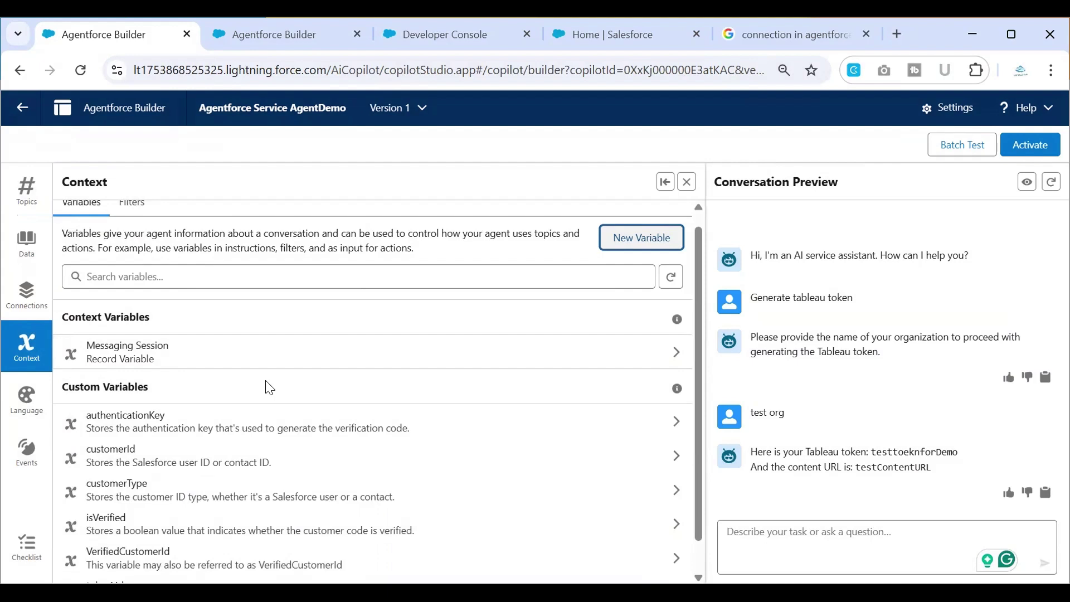
{"action": "scroll", "coordinate": [267, 385], "scroll_direction": "down", "scroll_amount": 1}
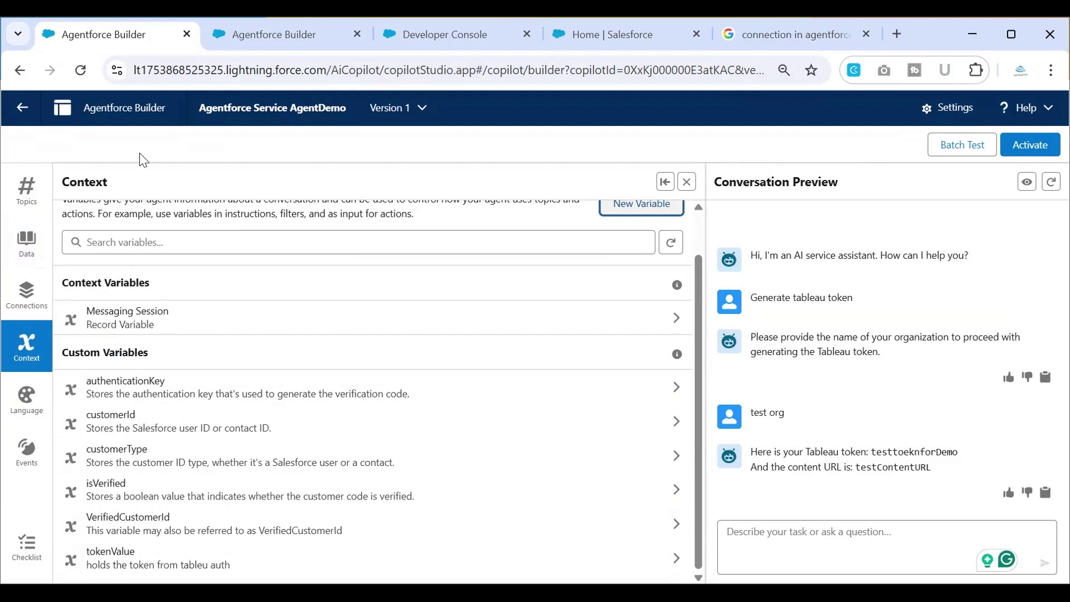
Return to the Tableau Authentication action and highlight its referenced Apex class, AuthTokenGenerator
{"action": "left_click", "coordinate": [31, 205]}
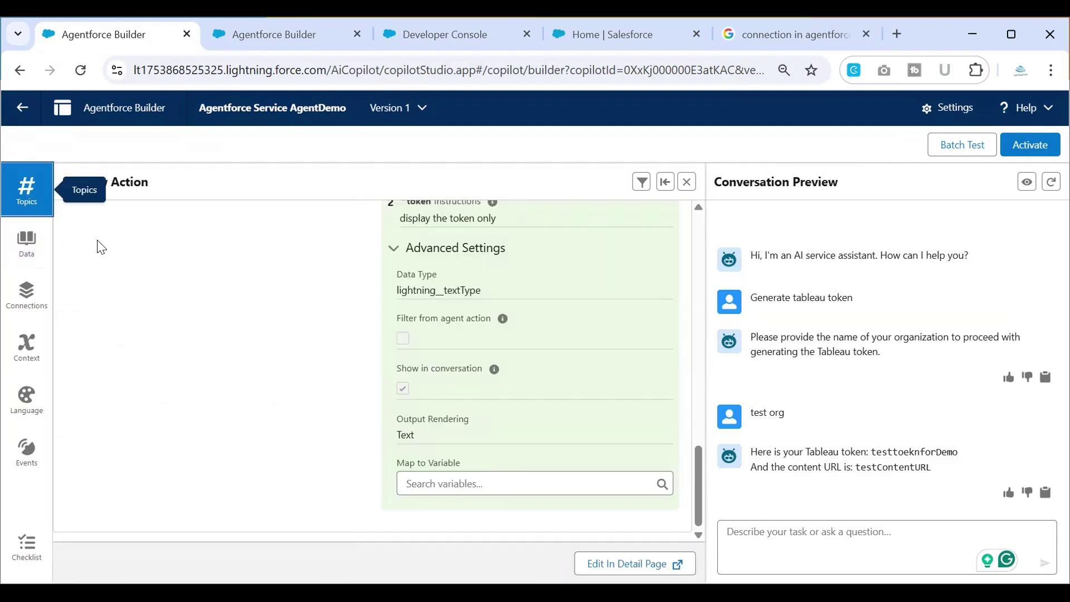
{"action": "scroll", "coordinate": [187, 345], "scroll_direction": "up", "scroll_amount": 5}
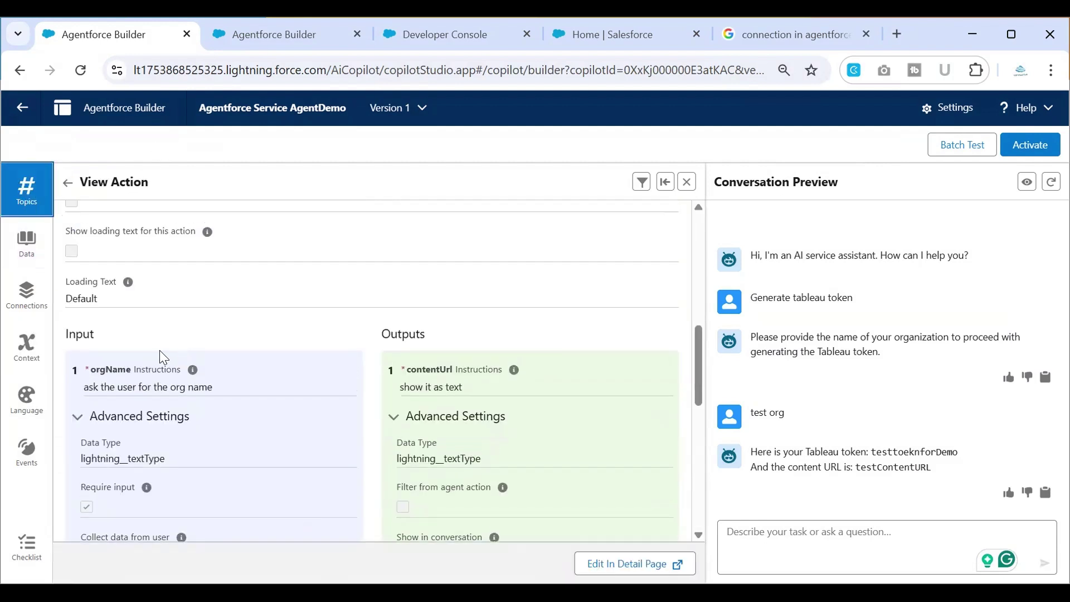
{"action": "scroll", "coordinate": [112, 326], "scroll_direction": "up", "scroll_amount": 10}
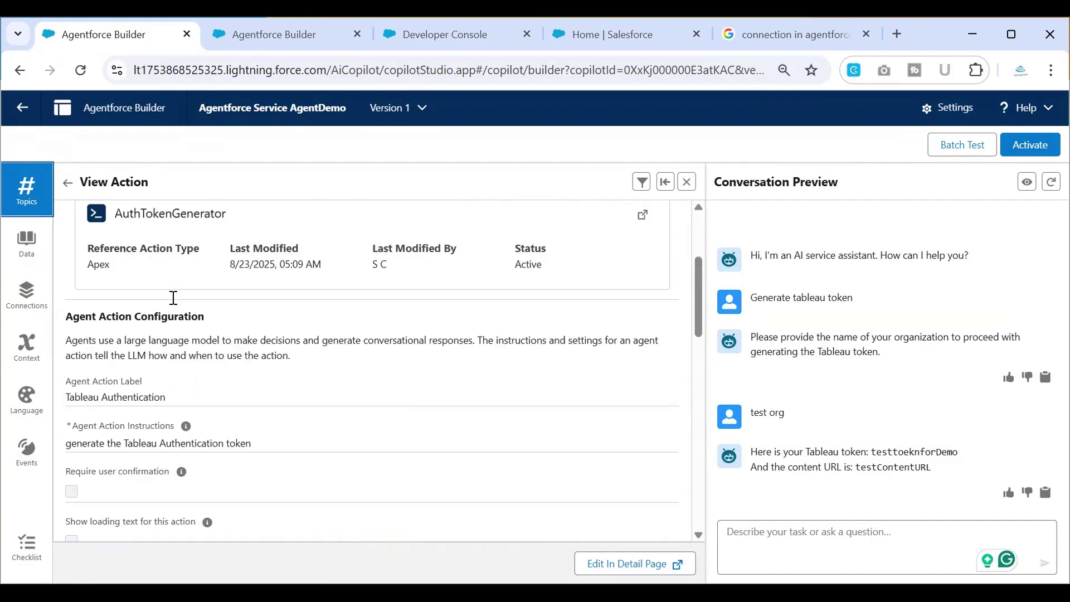
{"action": "left_click_drag", "start_coordinate": [116, 388], "coordinate": [223, 388]}
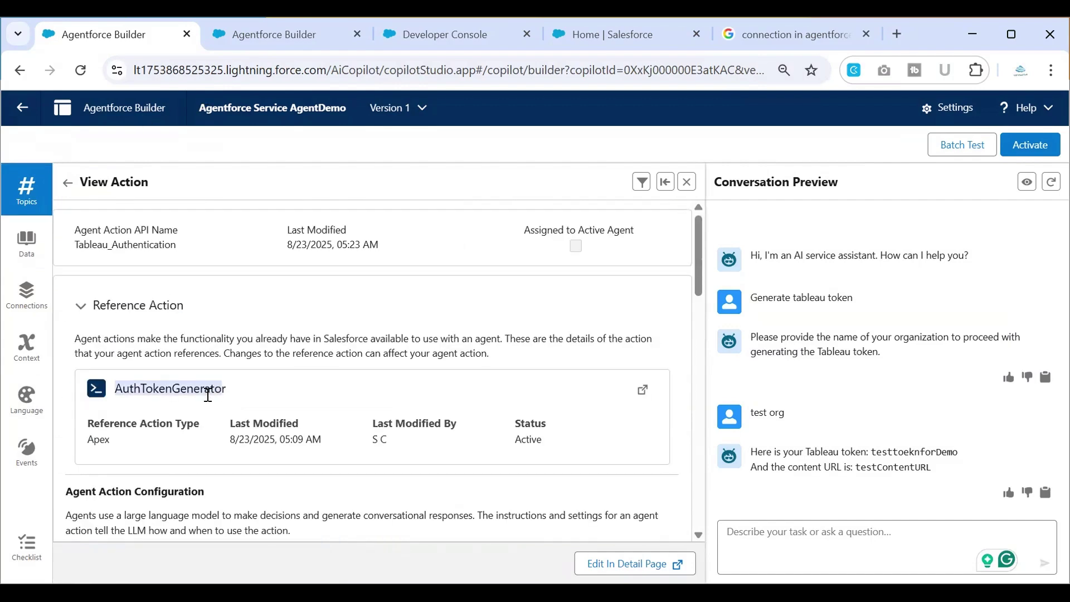
Map the Tableau Authentication action's token output to the tokenValue variable
{"action": "scroll", "coordinate": [169, 408], "scroll_direction": "down", "scroll_amount": 3}
{"action": "scroll", "coordinate": [169, 408], "scroll_direction": "down", "scroll_amount": 10}
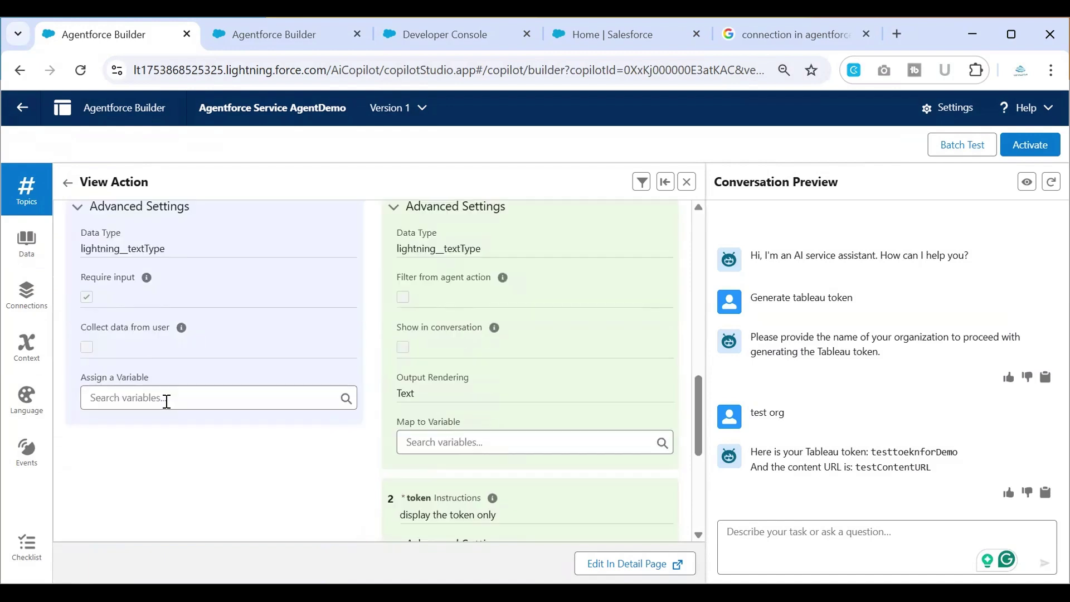
{"action": "scroll", "coordinate": [411, 382], "scroll_direction": "down", "scroll_amount": 3}
{"action": "scroll", "coordinate": [410, 245], "scroll_direction": "down", "scroll_amount": 3}
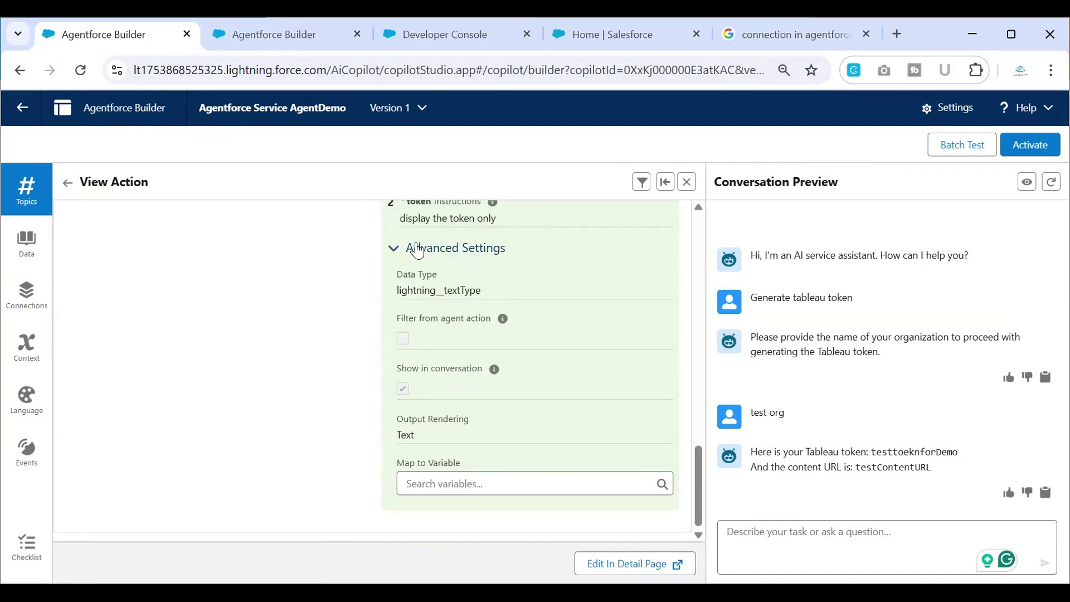
{"action": "left_click", "coordinate": [459, 479]}
{"action": "left_click", "coordinate": [287, 437]}
{"action": "left_click", "coordinate": [463, 483]}
{"action": "scroll", "coordinate": [491, 385], "scroll_direction": "down", "scroll_amount": 1}
{"action": "scroll", "coordinate": [490, 384], "scroll_direction": "down", "scroll_amount": 1}
{"action": "left_click", "coordinate": [486, 447]}
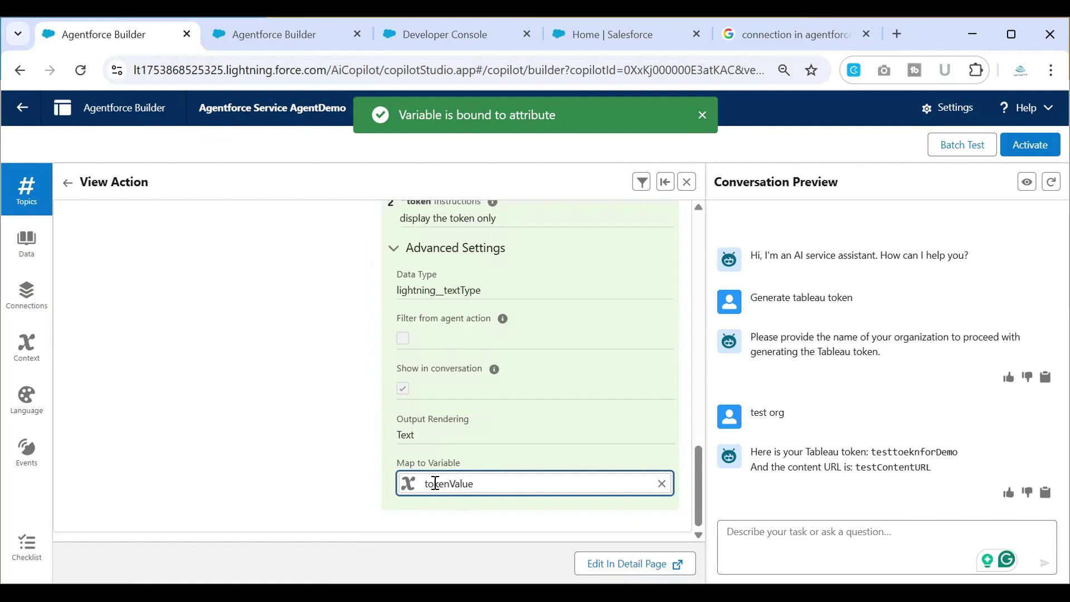
Review the Tableau Authentication action's contentUrl and token outputs along with their variable mappings
{"action": "scroll", "coordinate": [436, 410], "scroll_direction": "up", "scroll_amount": 3}
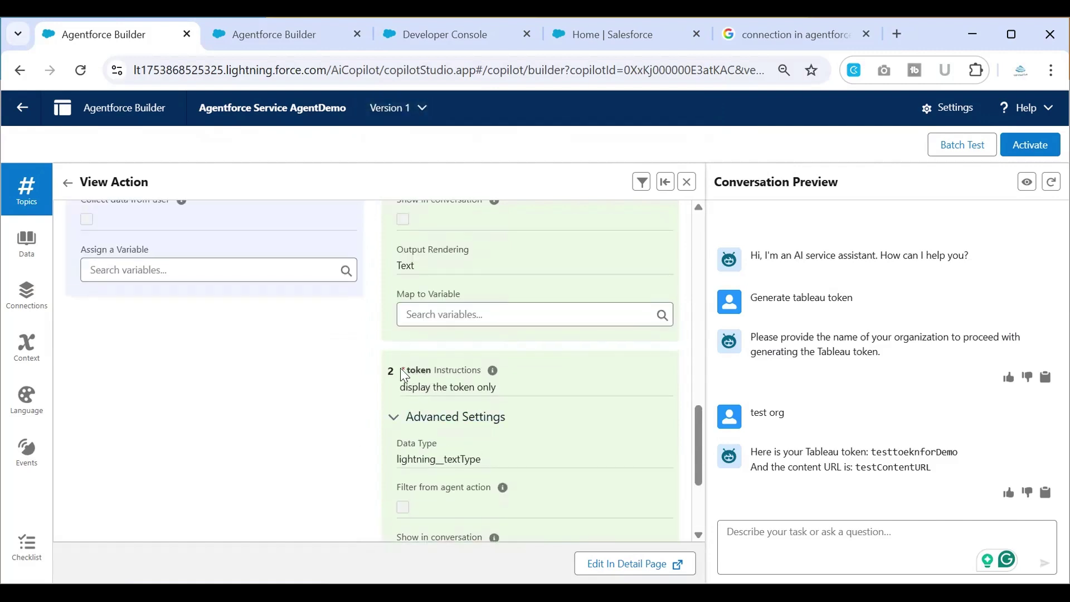
{"action": "scroll", "coordinate": [403, 370], "scroll_direction": "up", "scroll_amount": 6}
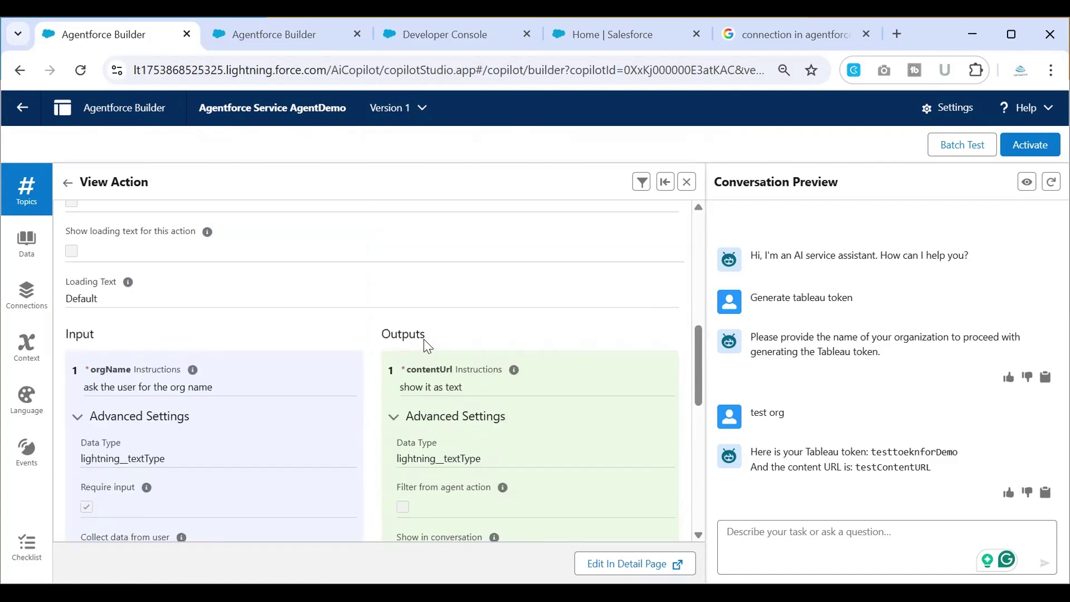
{"action": "scroll", "coordinate": [443, 441], "scroll_direction": "down", "scroll_amount": 6}
{"action": "scroll", "coordinate": [445, 444], "scroll_direction": "down", "scroll_amount": 3}
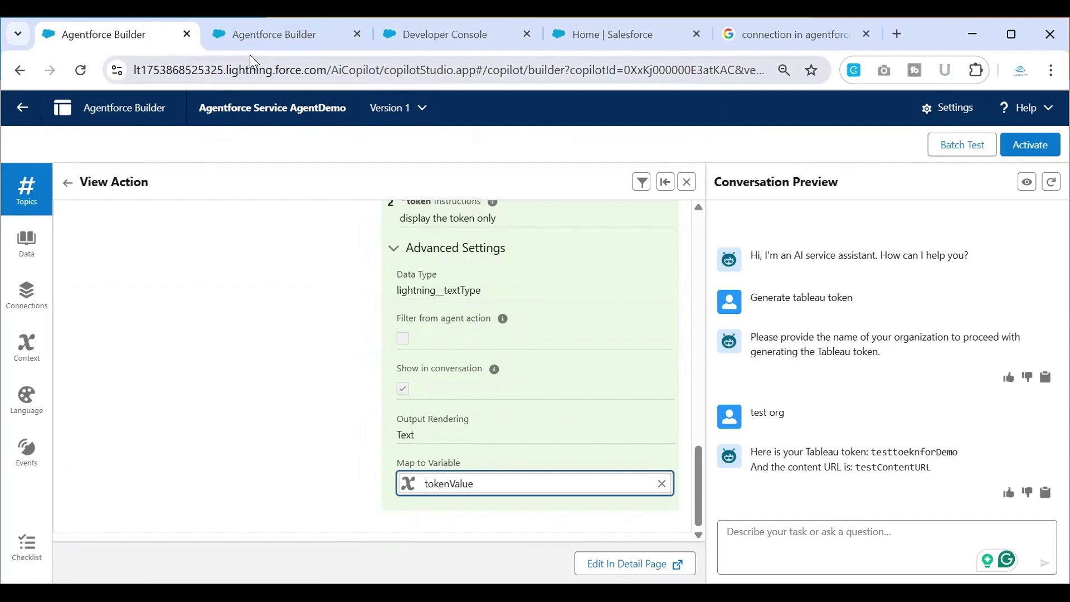
Try to find tokenValue among the variables assignable to passAuthValueClass's AuthInput in the second Agentforce Builder tab
{"action": "left_click", "coordinate": [262, 35]}
{"action": "scroll", "coordinate": [382, 334], "scroll_direction": "down", "scroll_amount": 2}
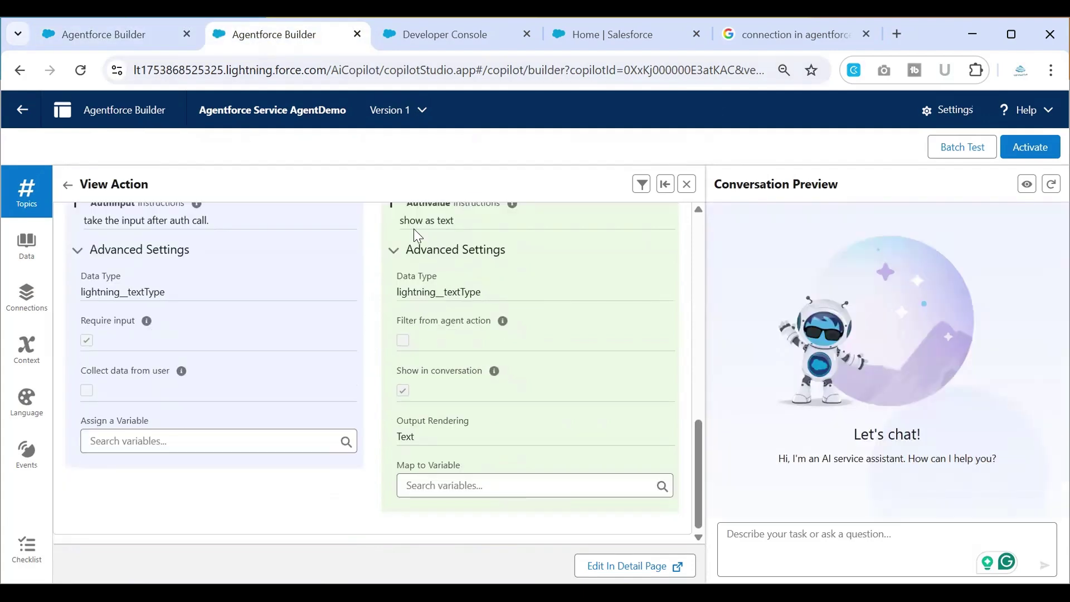
{"action": "scroll", "coordinate": [196, 354], "scroll_direction": "up", "scroll_amount": 10}
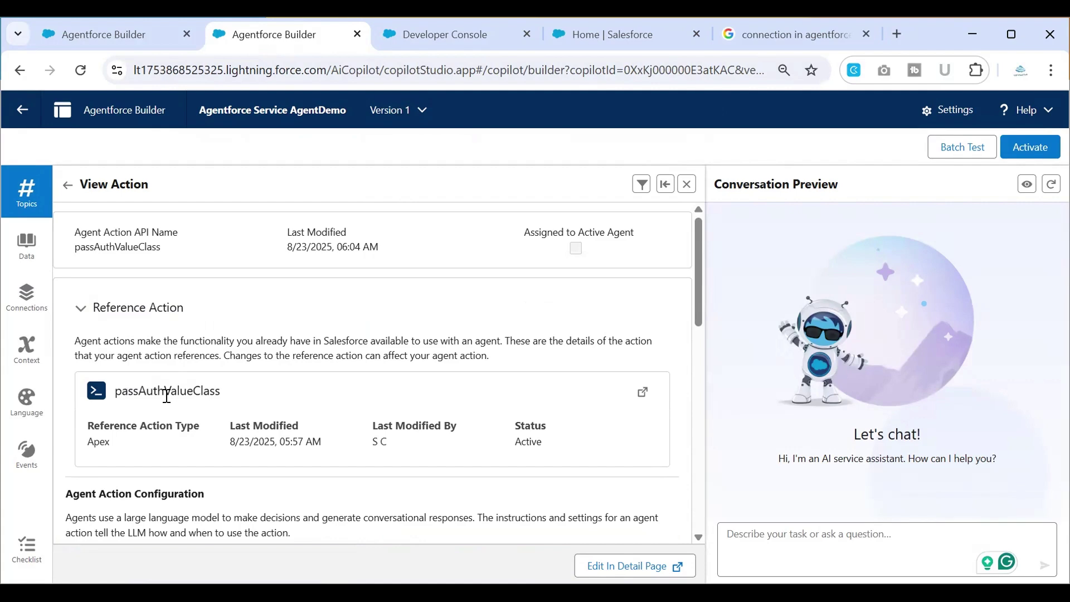
{"action": "scroll", "coordinate": [166, 396], "scroll_direction": "down", "scroll_amount": 10}
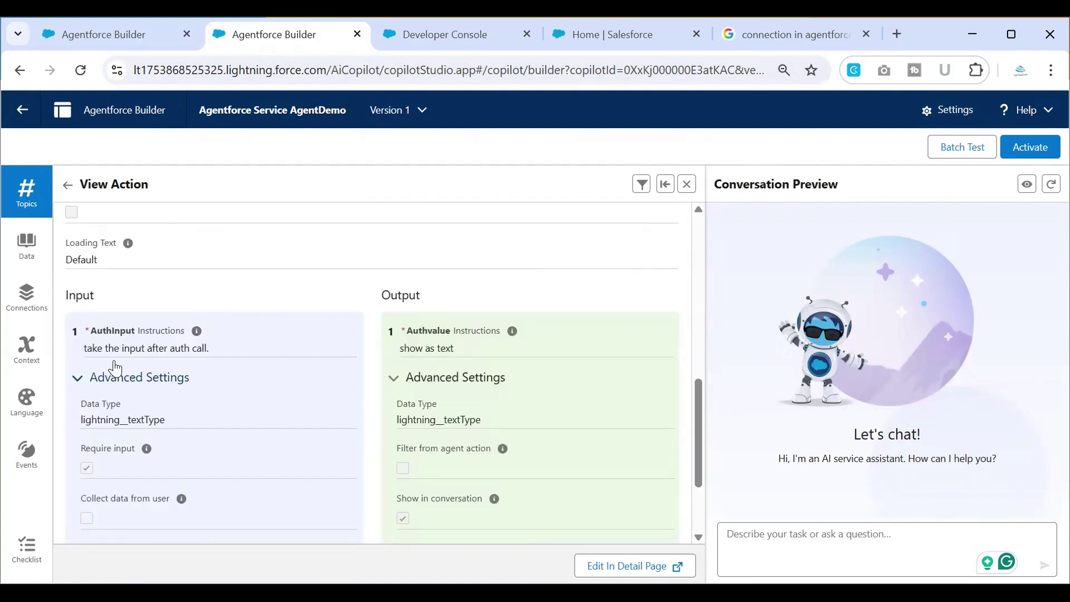
{"action": "left_click", "coordinate": [125, 441]}
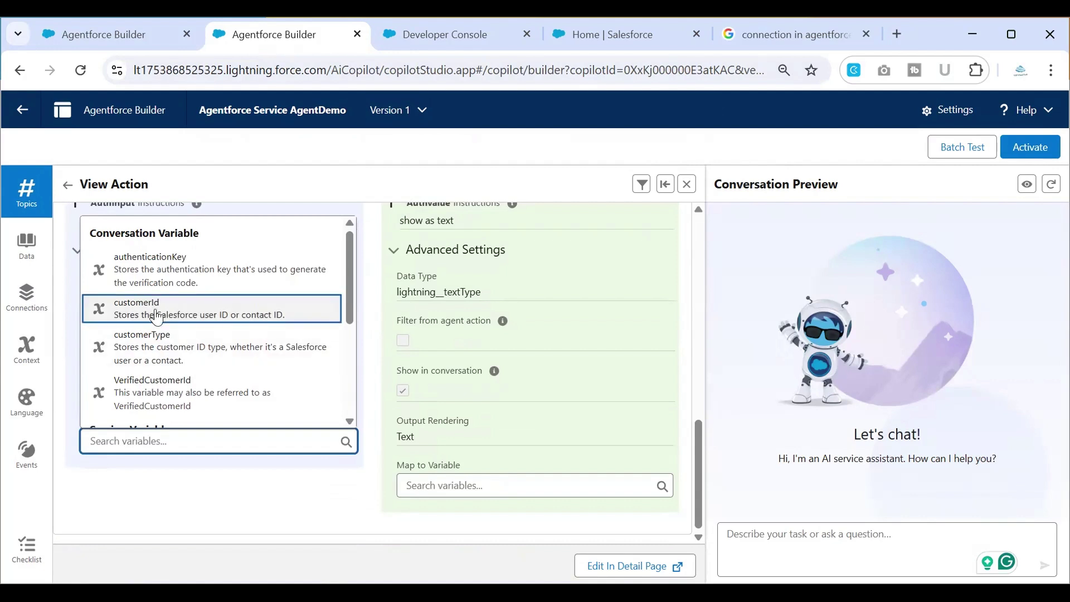
{"action": "scroll", "coordinate": [167, 390], "scroll_direction": "down", "scroll_amount": 5}
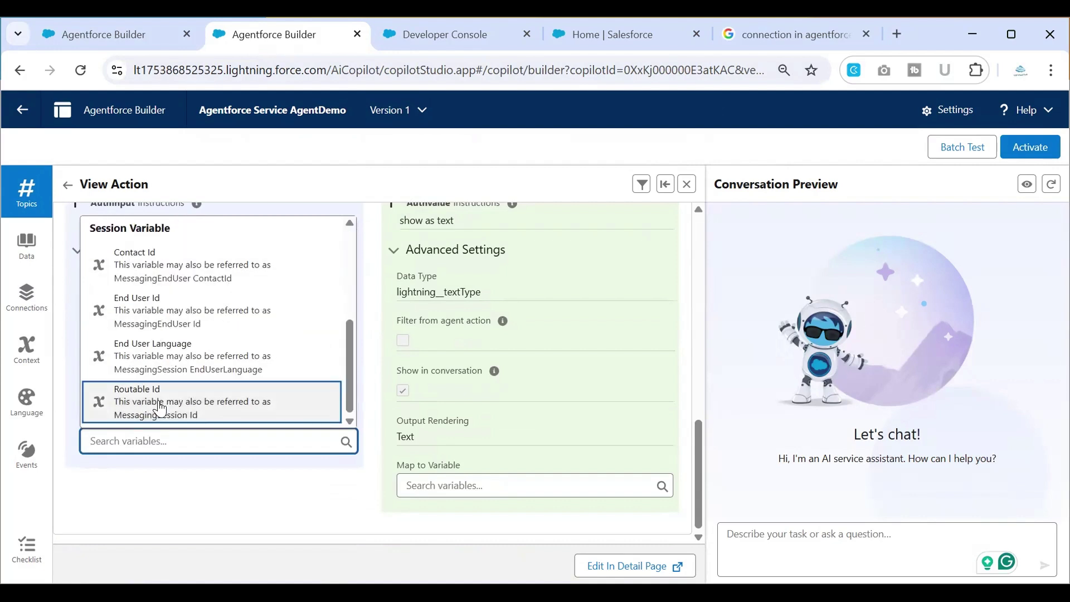
{"action": "scroll", "coordinate": [170, 355], "scroll_direction": "up", "scroll_amount": 3}
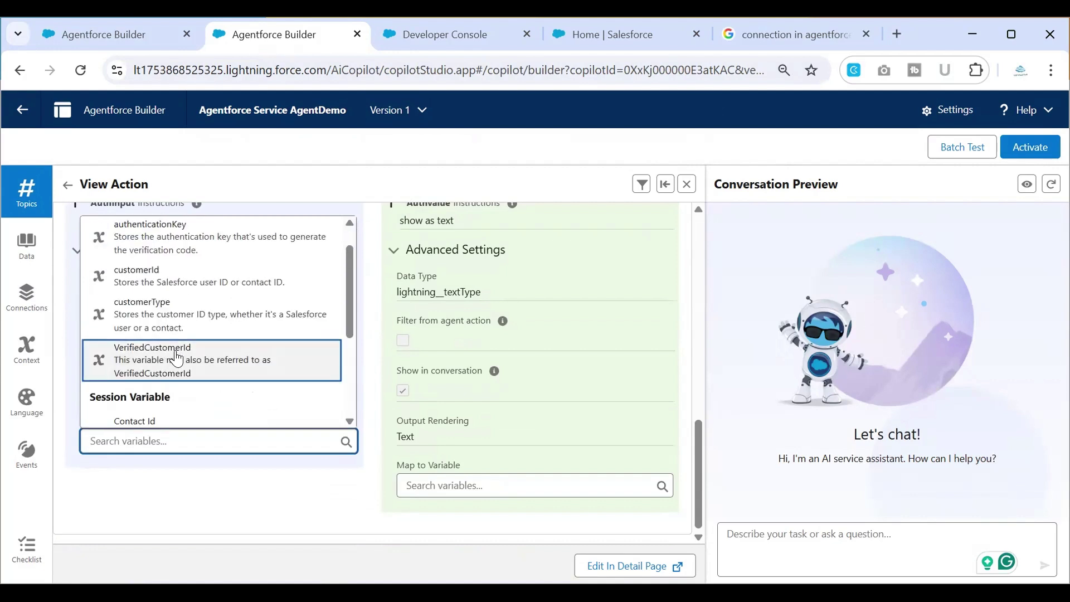
{"action": "scroll", "coordinate": [177, 358], "scroll_direction": "up", "scroll_amount": 1}
{"action": "scroll", "coordinate": [177, 358], "scroll_direction": "down", "scroll_amount": 4}
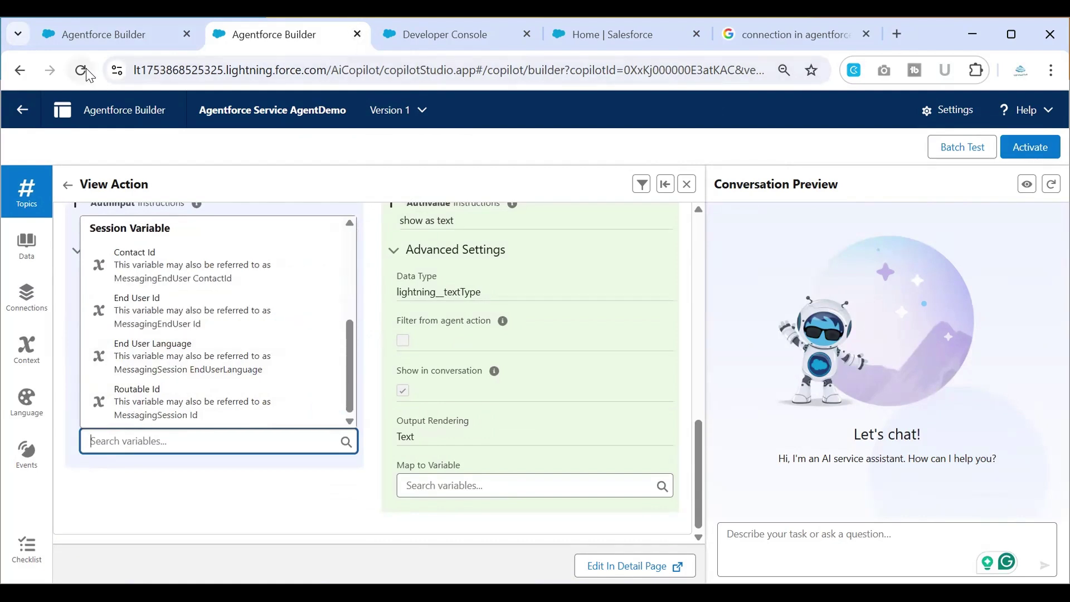
Close the duplicate Agentforce Builder tab and open the passAuthValueClass action's input settings in the remaining one
{"action": "left_click", "coordinate": [355, 34]}
{"action": "left_click", "coordinate": [600, 176]}
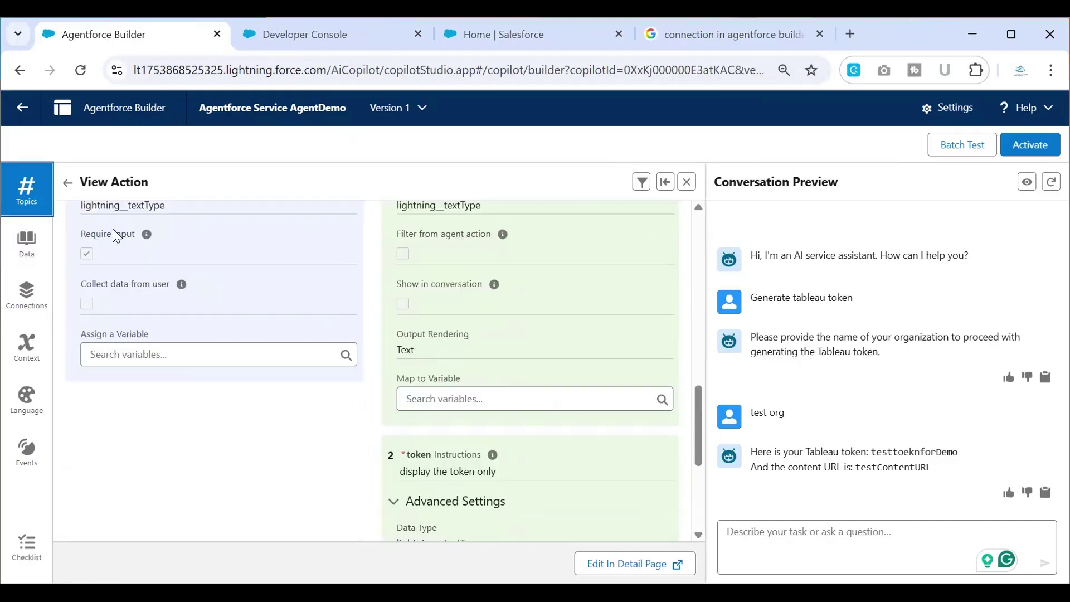
{"action": "left_click", "coordinate": [67, 184]}
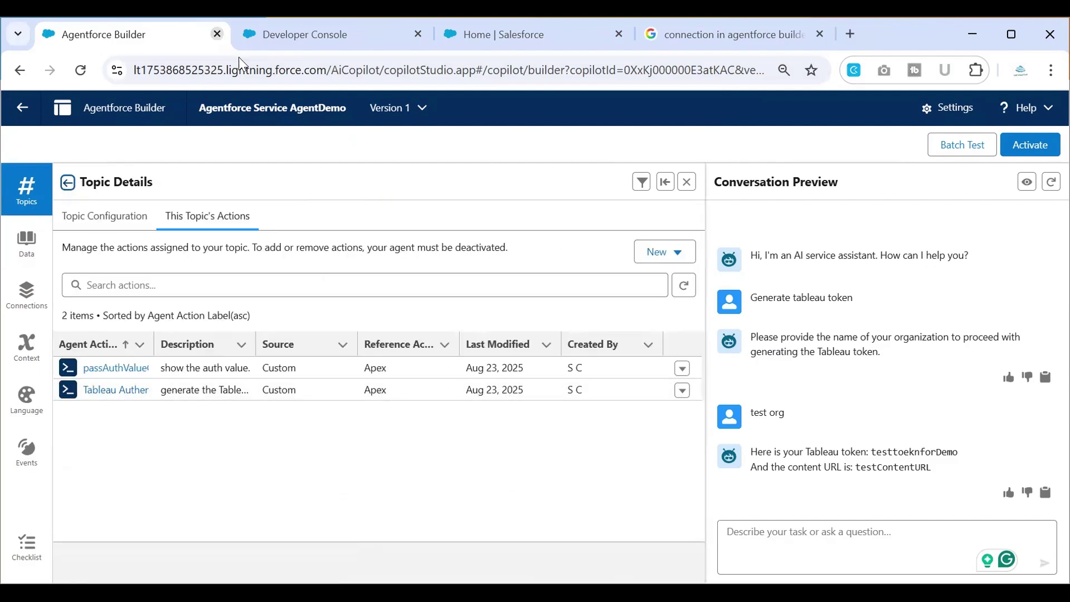
{"action": "left_click", "coordinate": [115, 388]}
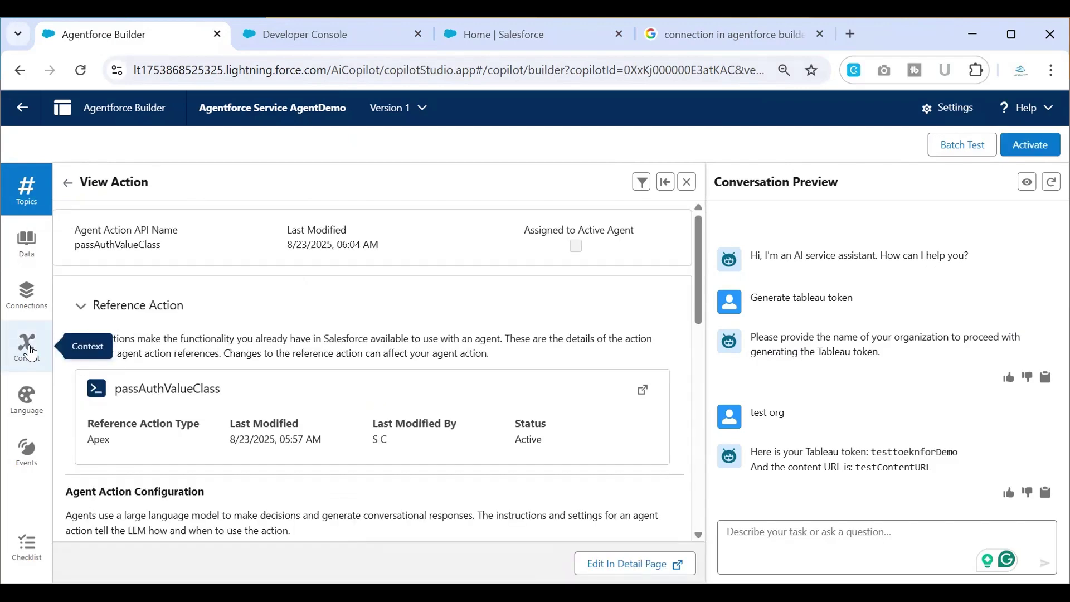
{"action": "scroll", "coordinate": [257, 384], "scroll_direction": "down", "scroll_amount": 10}
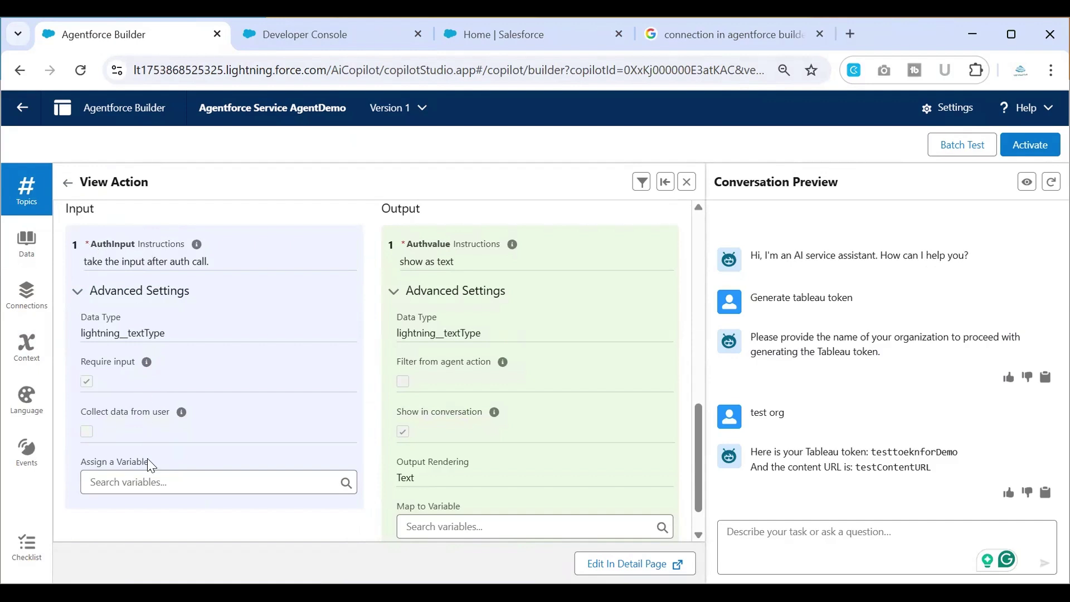
Assign the tokenValue variable to the AuthInput input of passAuthValueClass
{"action": "left_click", "coordinate": [148, 481]}
{"action": "scroll", "coordinate": [168, 388], "scroll_direction": "down", "scroll_amount": 3}
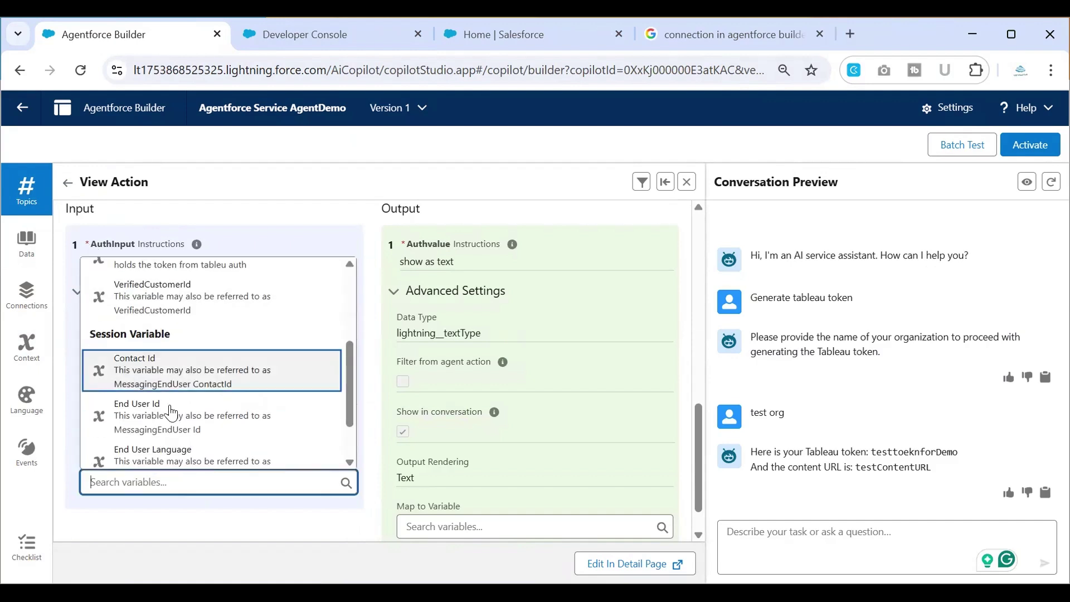
{"action": "scroll", "coordinate": [178, 366], "scroll_direction": "down", "scroll_amount": 1}
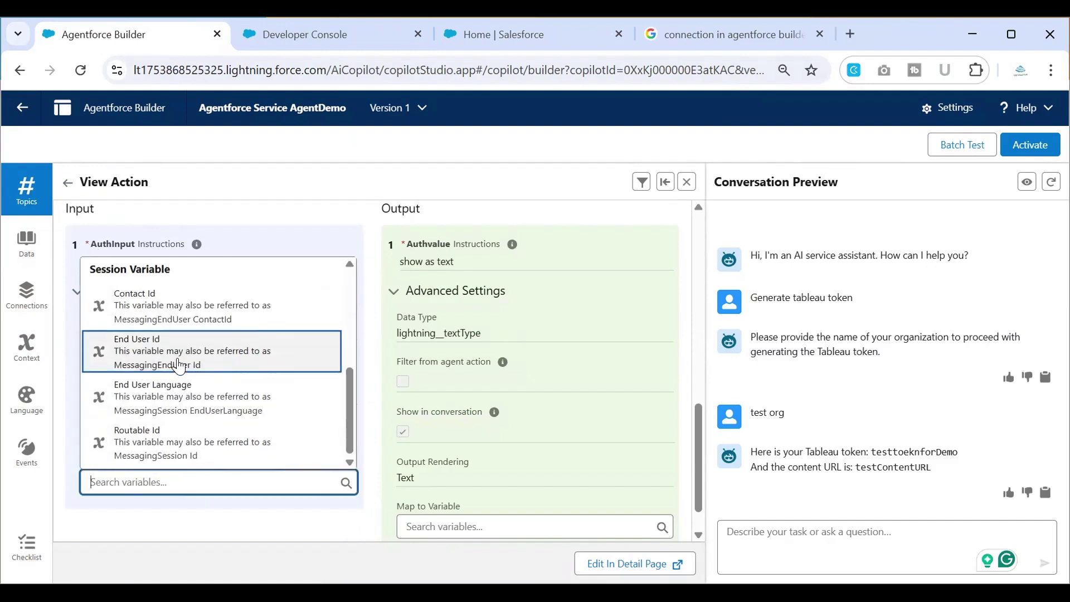
{"action": "type", "text": "au"}
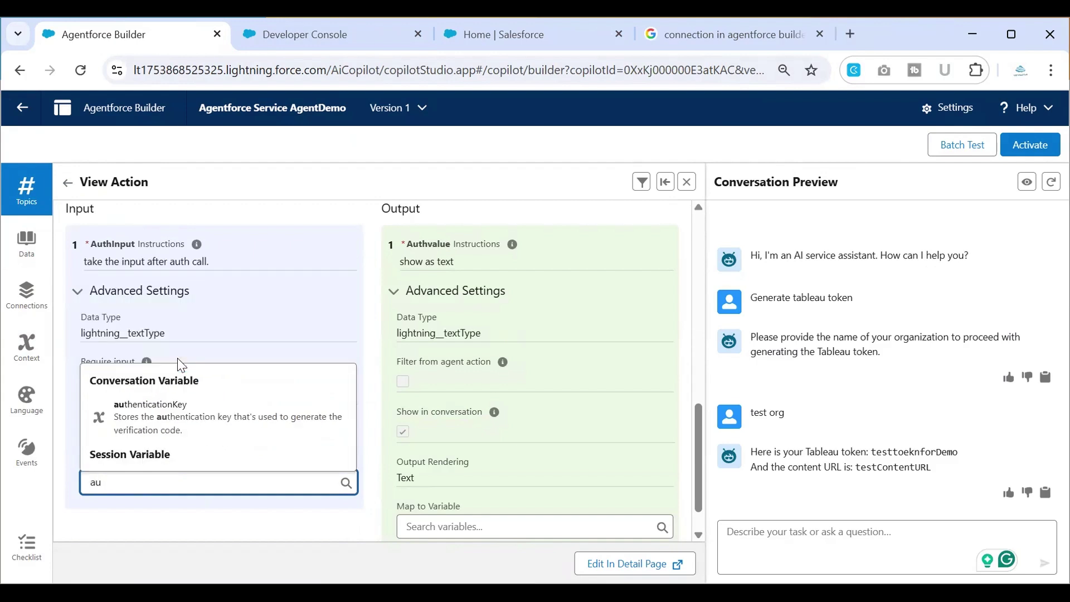
{"action": "key", "text": "BackSpace"}
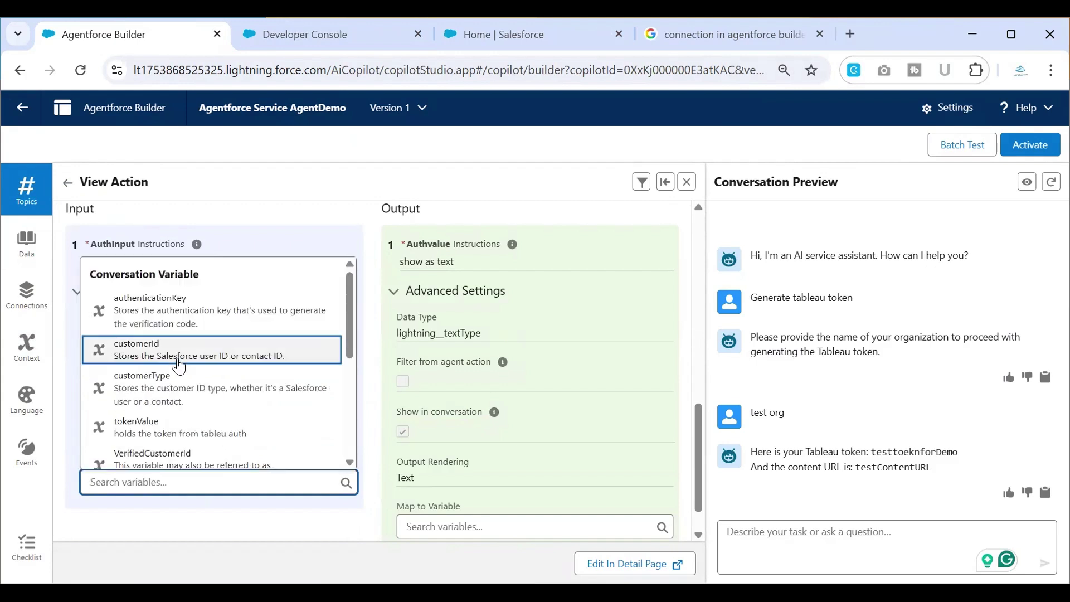
{"action": "left_click", "coordinate": [170, 430]}
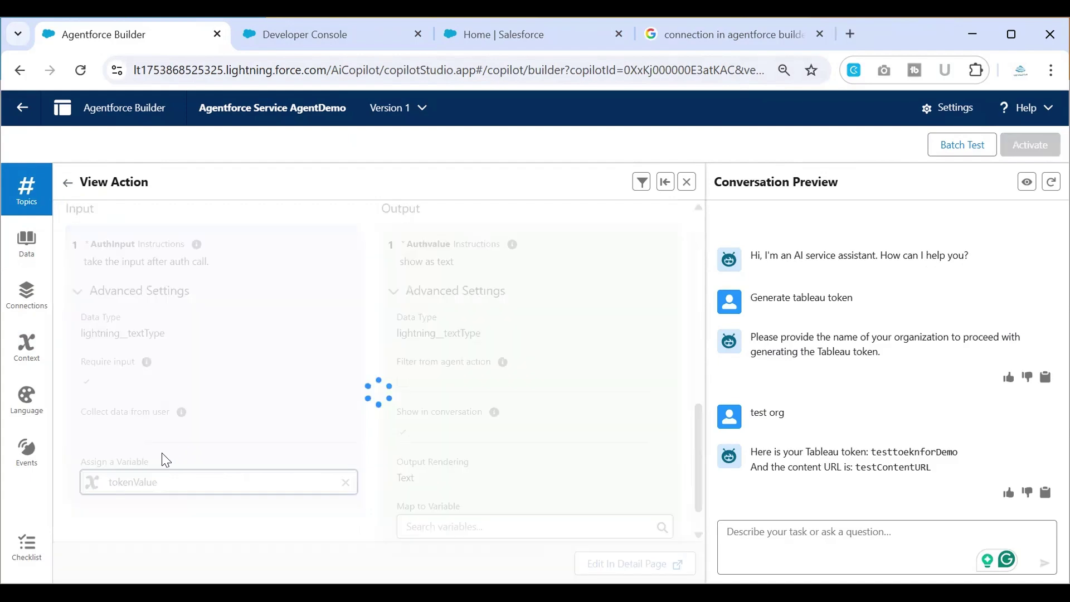
Annotate the screen with a small box labelled "tokenvalue" below the authgeneator box, with an arrow leading down to it
{"action": "scroll", "coordinate": [164, 376], "scroll_direction": "up", "scroll_amount": 5}
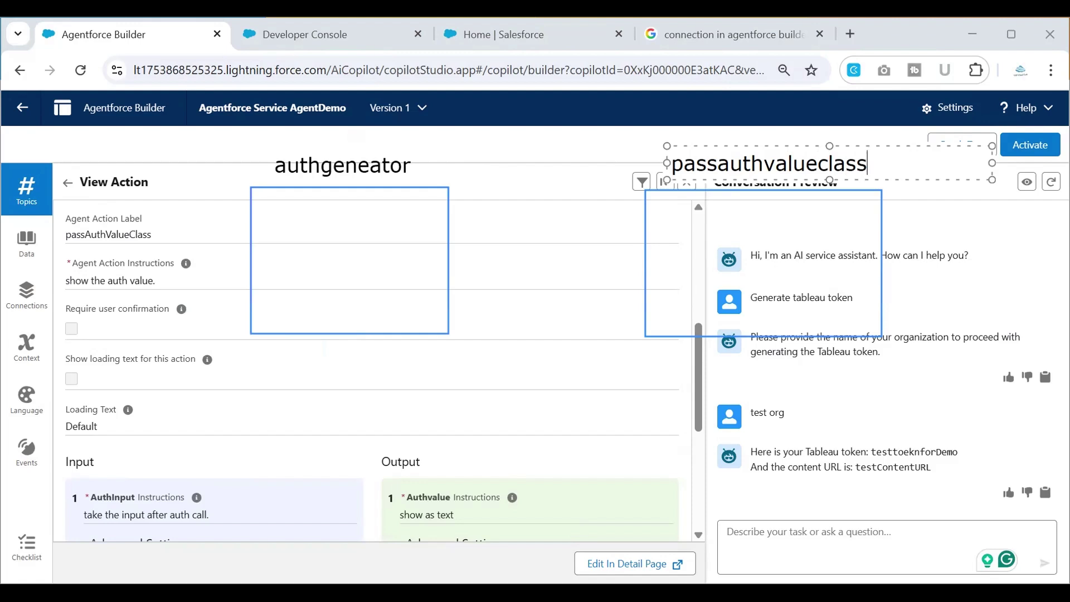
{"action": "mouse_move", "coordinate": [327, 367]}
{"action": "left_mouse_down"}
{"action": "mouse_move", "coordinate": [329, 382]}
{"action": "mouse_move", "coordinate": [353, 394]}
{"action": "mouse_move", "coordinate": [468, 395]}
{"action": "left_mouse_up"}
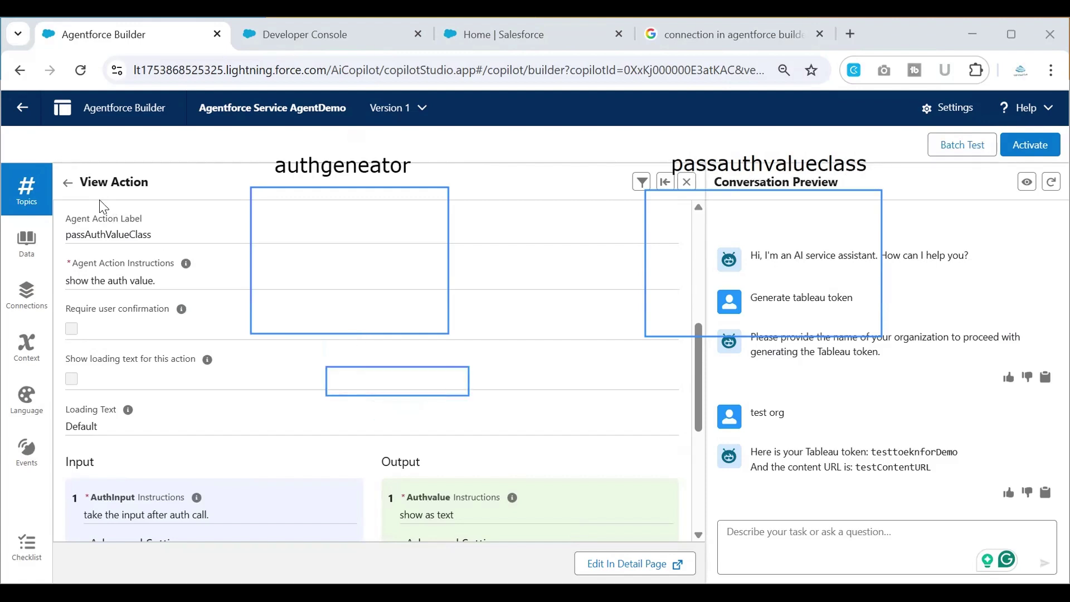
{"action": "mouse_move", "coordinate": [384, 336]}
{"action": "left_mouse_down"}
{"action": "mouse_move", "coordinate": [387, 352]}
{"action": "mouse_move", "coordinate": [369, 363]}
{"action": "mouse_move", "coordinate": [384, 363]}
{"action": "left_mouse_up"}
{"action": "left_click", "coordinate": [341, 376]}
{"action": "type", "text": "t"}
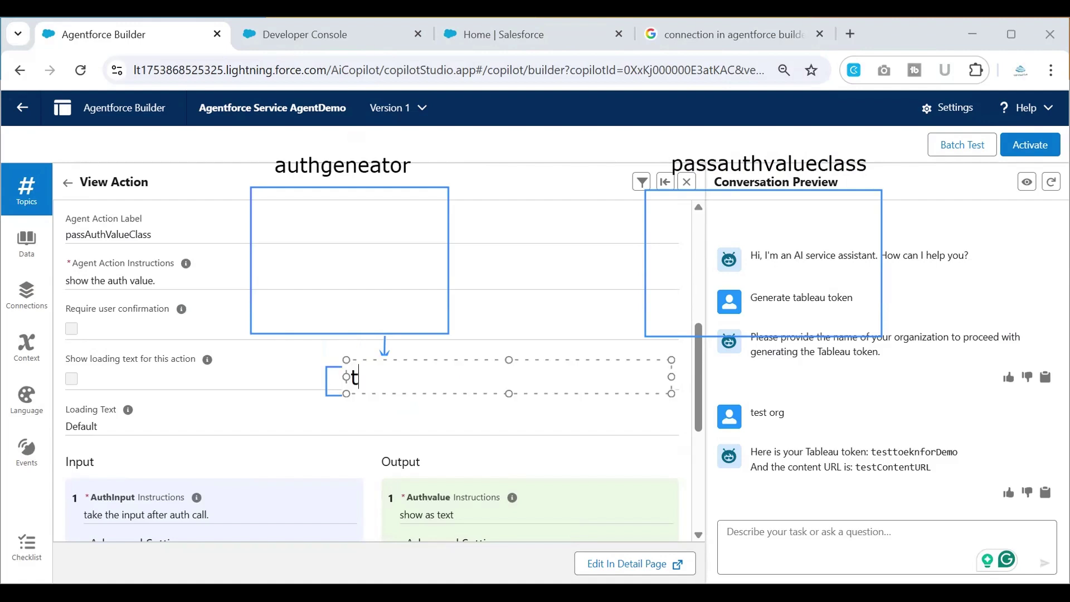
{"action": "type", "text": "okenvalue"}
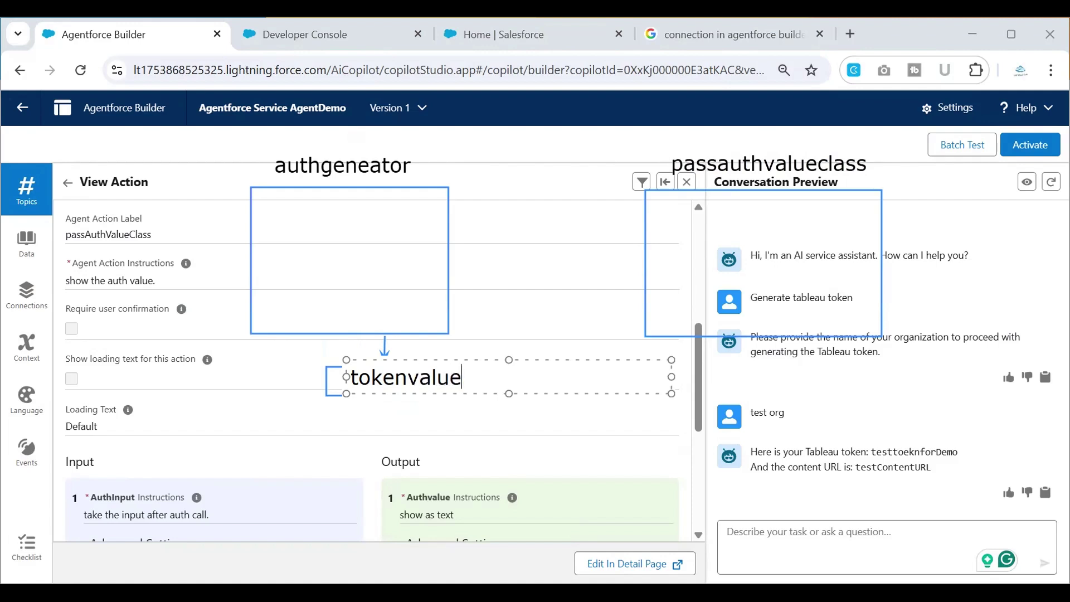
Finish the tokenvalue label and draw arrows from its box across and up to the passauthvalueclass box
{"action": "key", "text": "Return"}
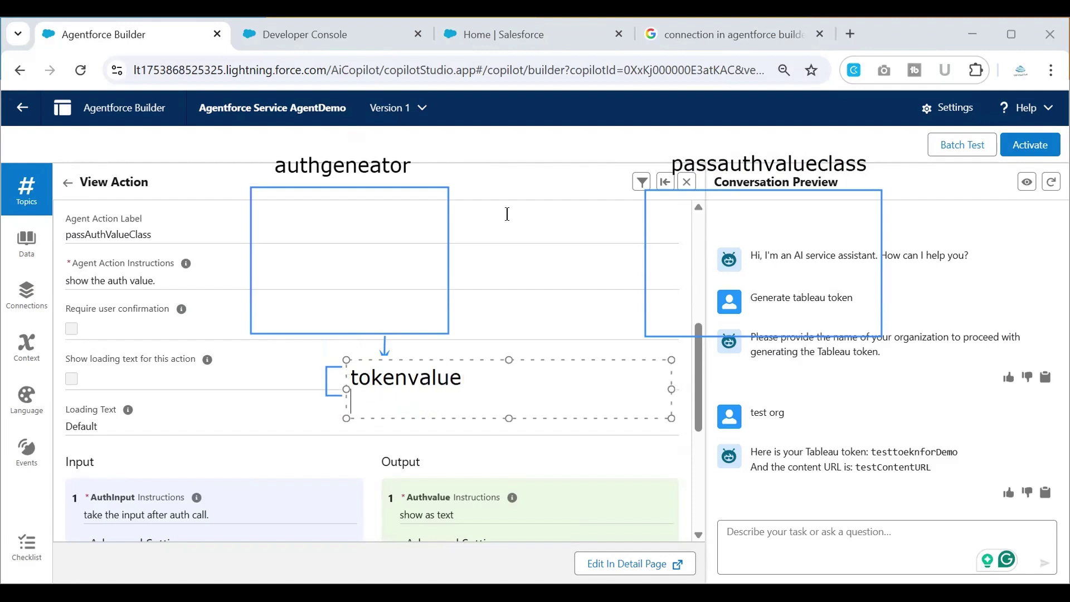
{"action": "left_click", "coordinate": [338, 402]}
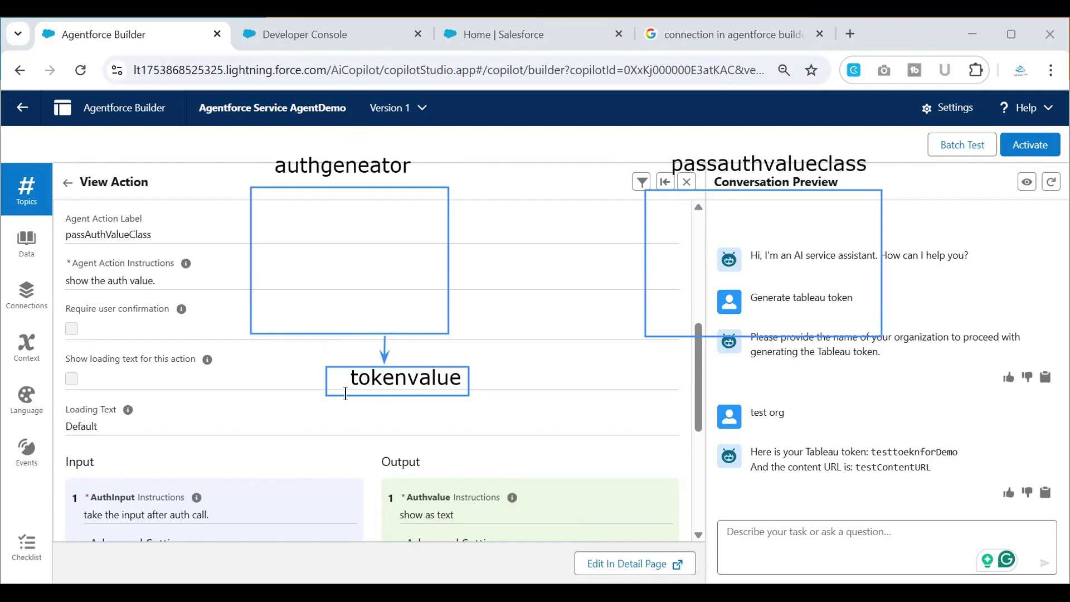
{"action": "mouse_move", "coordinate": [473, 379]}
{"action": "left_mouse_down"}
{"action": "mouse_move", "coordinate": [701, 373]}
{"action": "mouse_move", "coordinate": [702, 382]}
{"action": "left_mouse_up"}
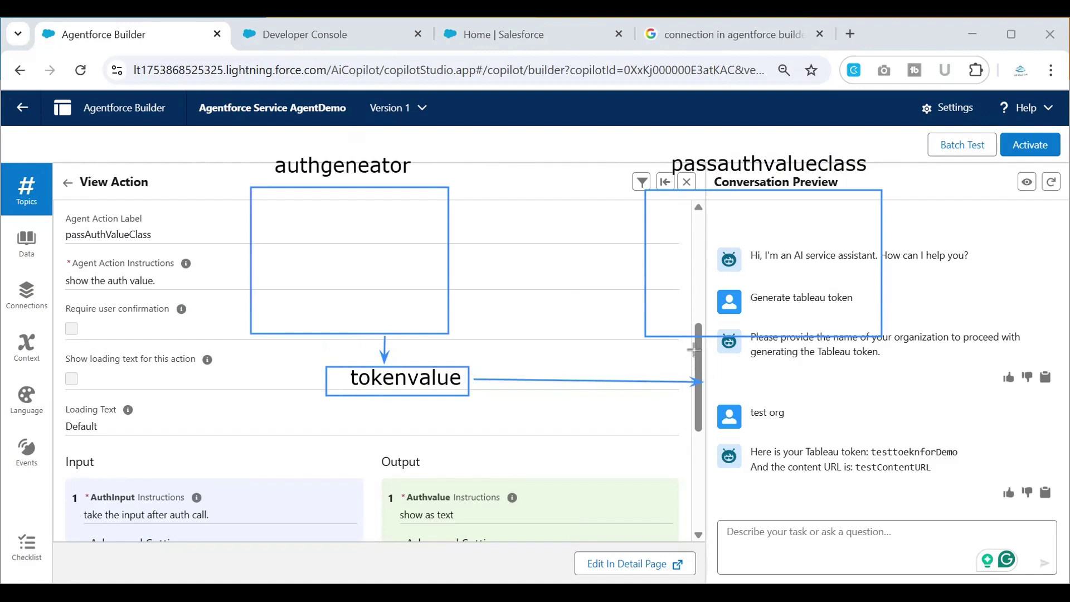
{"action": "left_click_drag", "start_coordinate": [713, 378], "coordinate": [713, 343]}
Add the text label "authinput" inside the passauthvalueclass box, above the upward arrow
{"action": "left_click", "coordinate": [679, 298]}
{"action": "type", "text": "authinput"}
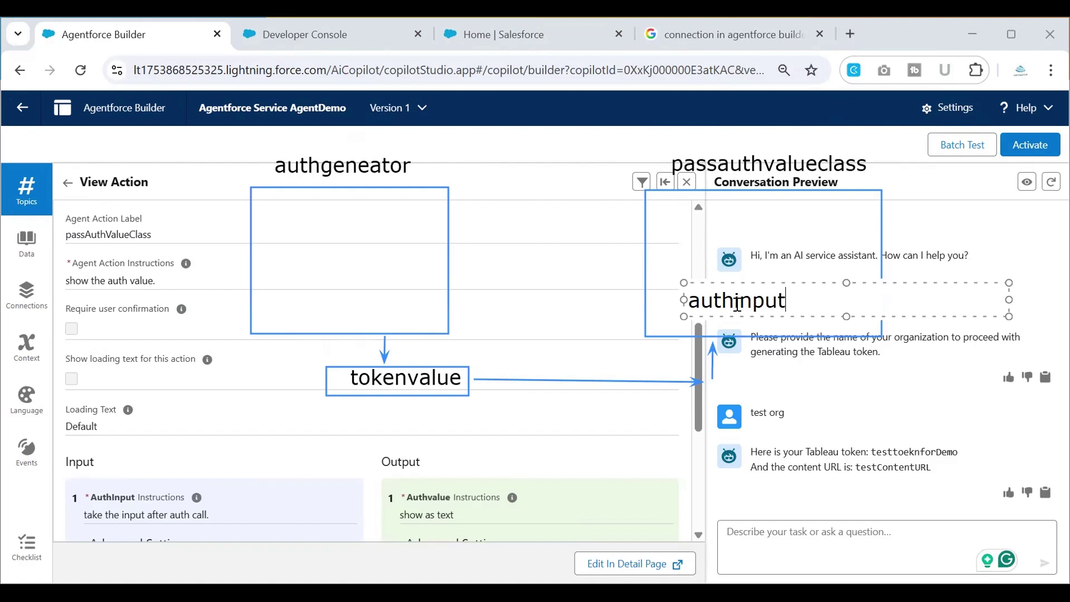
{"action": "key", "text": "Return"}
{"action": "key", "text": "BackSpace"}
{"action": "key", "text": "Escape"}
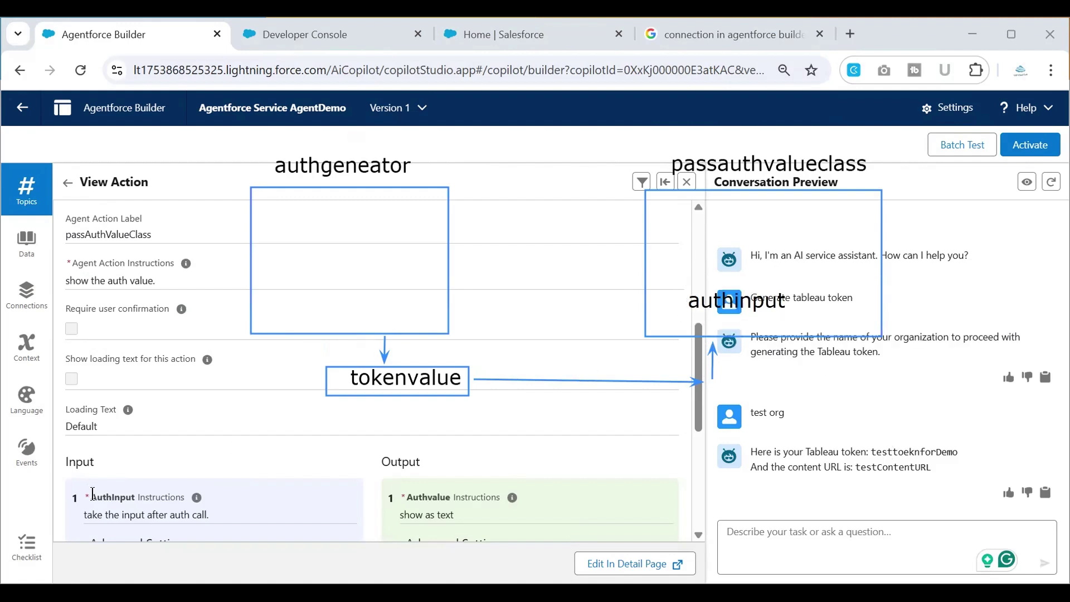
Add the text label "token" inside the authgeneator box, above the tokenvalue box
{"action": "left_click", "coordinate": [344, 305]}
{"action": "type", "text": "tok"}
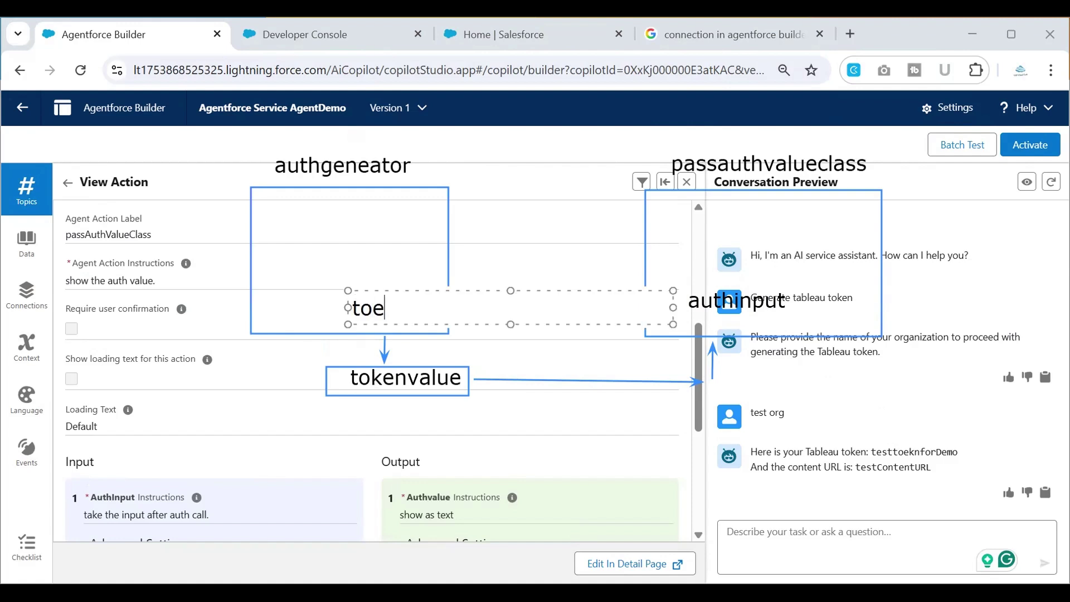
{"action": "type", "text": "en"}
{"action": "left_click", "coordinate": [405, 386]}
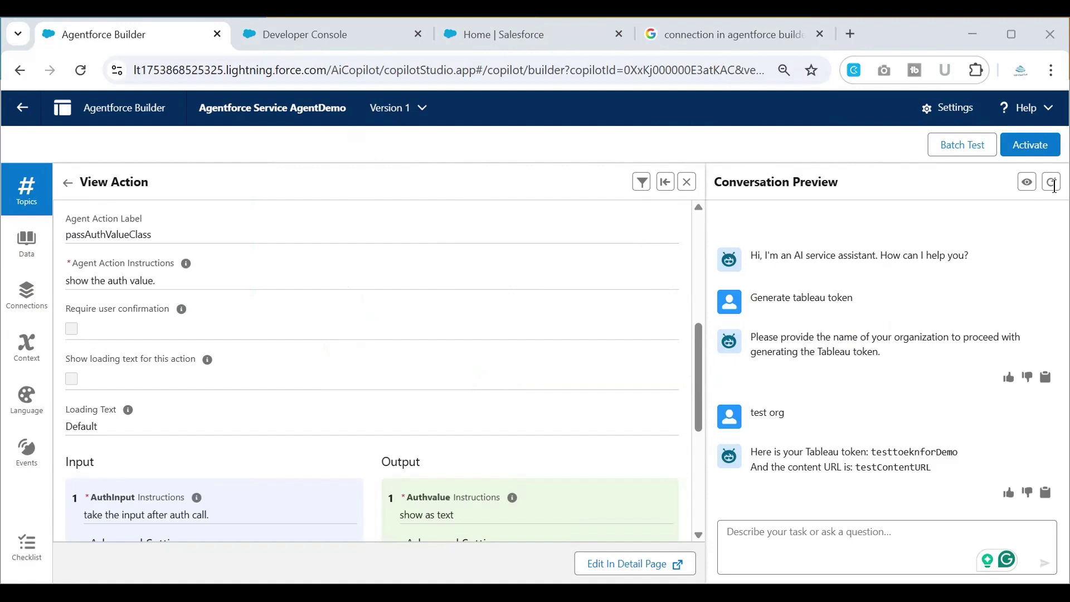
Restart the conversation preview with a new session and send the agent the request "generate tabluea token"
{"action": "left_click_drag", "start_coordinate": [1065, 170], "coordinate": [1032, 204]}
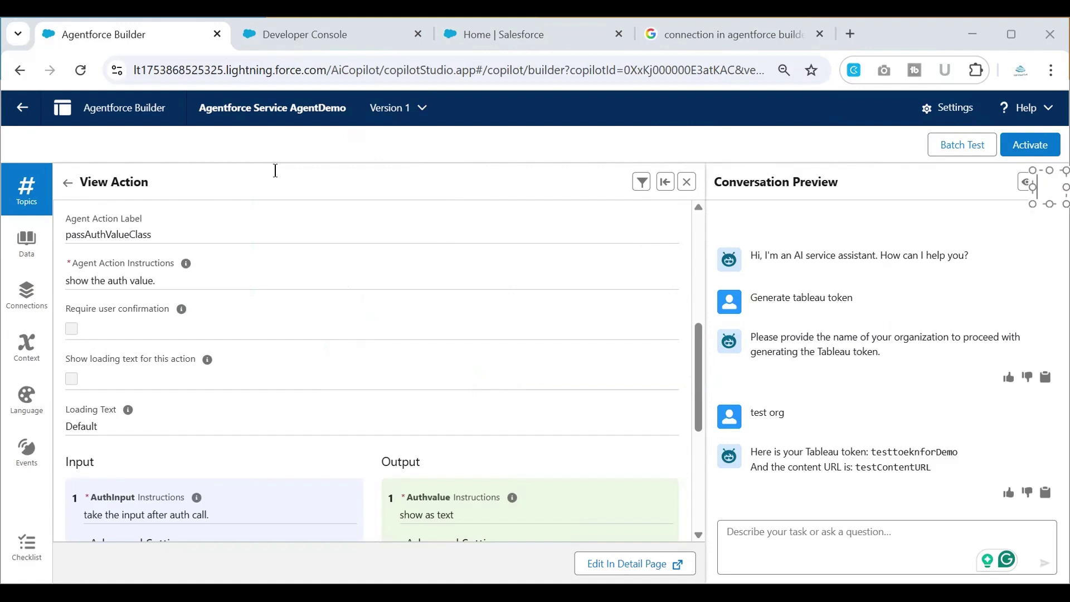
{"action": "left_click", "coordinate": [822, 535]}
{"action": "type", "text": "gener"}
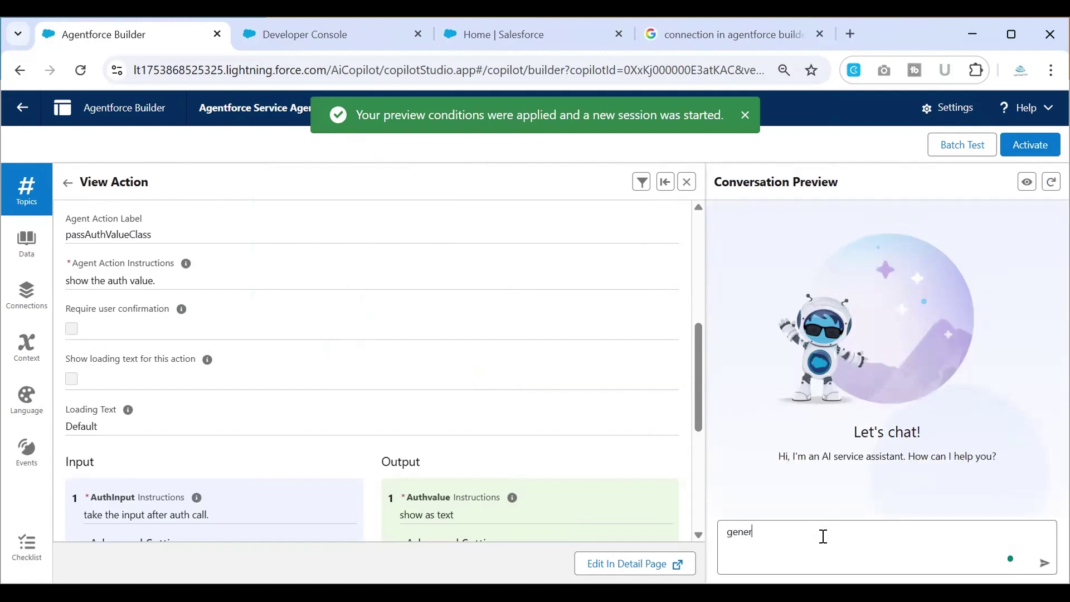
{"action": "type", "text": "at"}
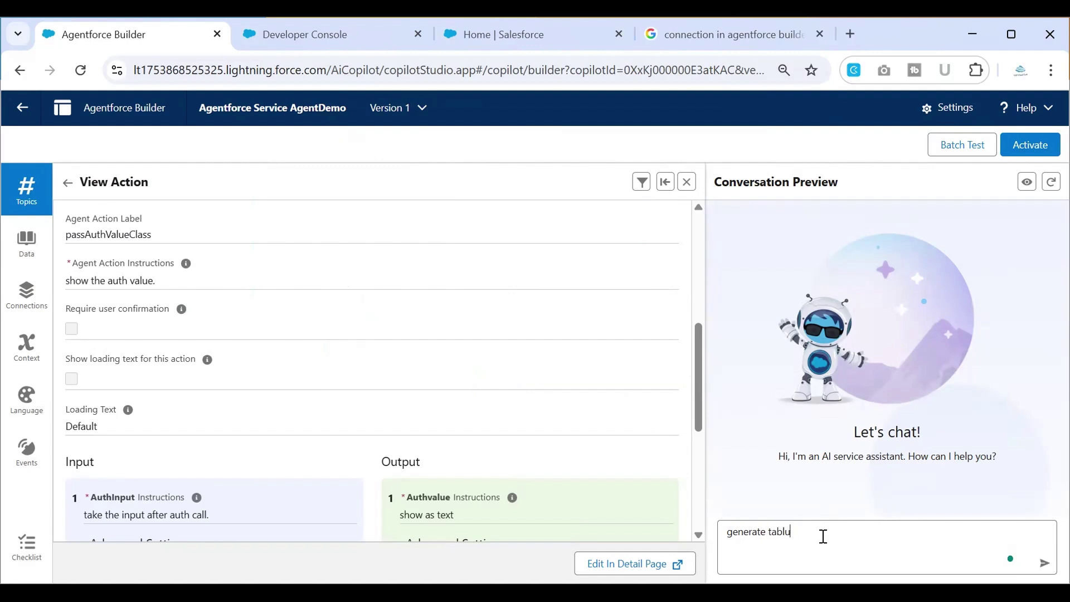
{"action": "type", "text": "e tabl"}
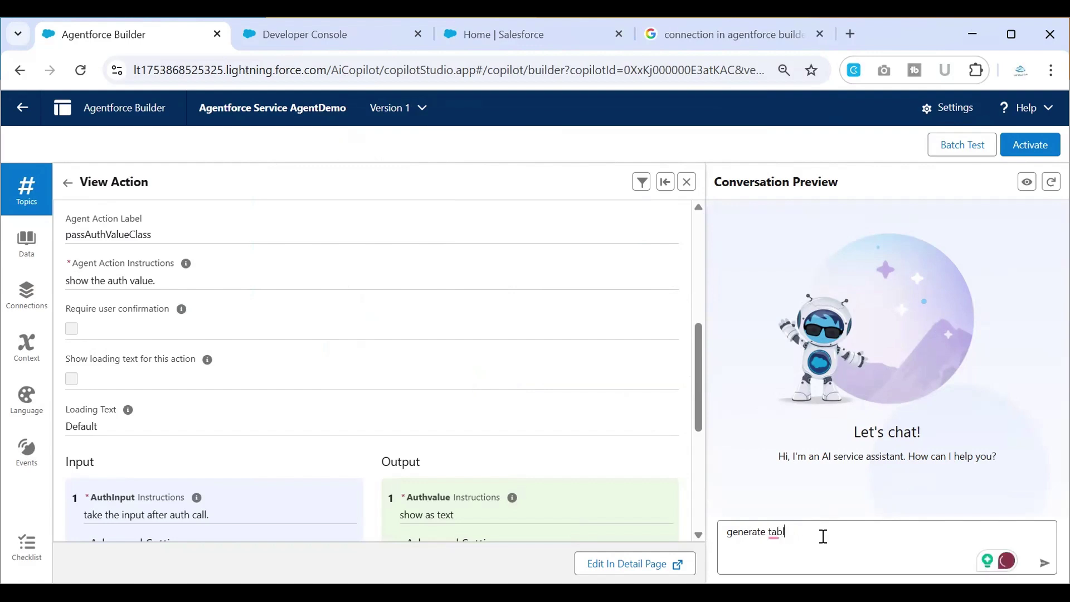
{"action": "type", "text": "uea token"}
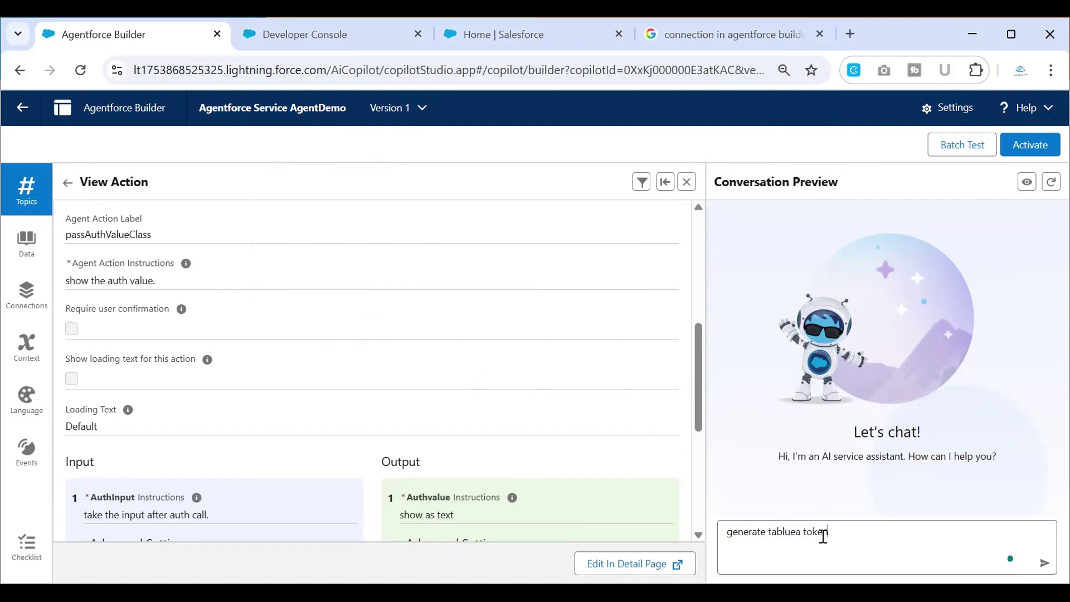
{"action": "key", "text": "ctrl+a"}
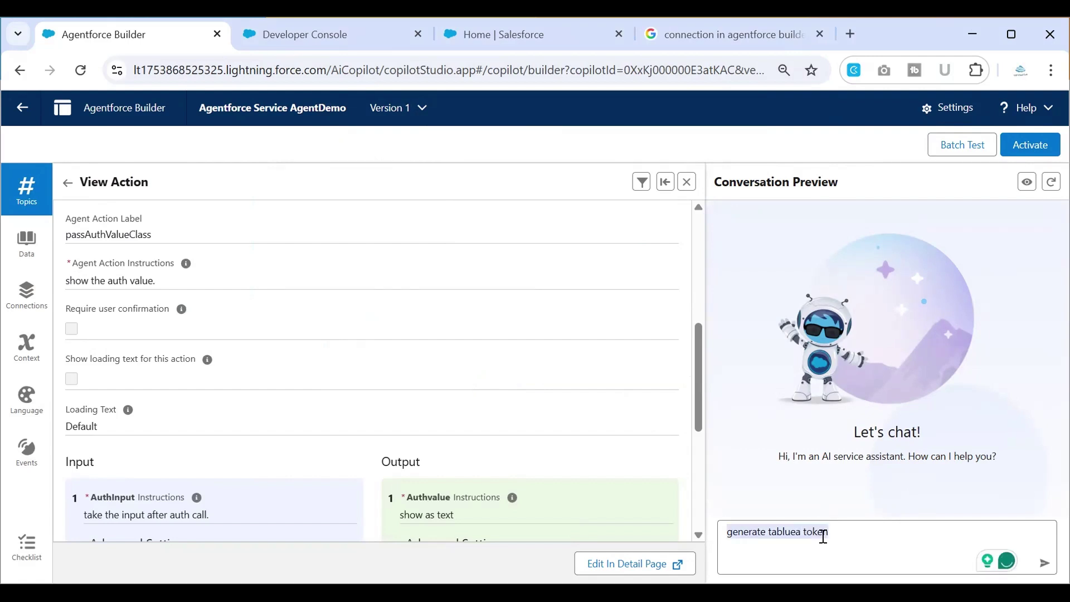
{"action": "key", "text": "Return"}
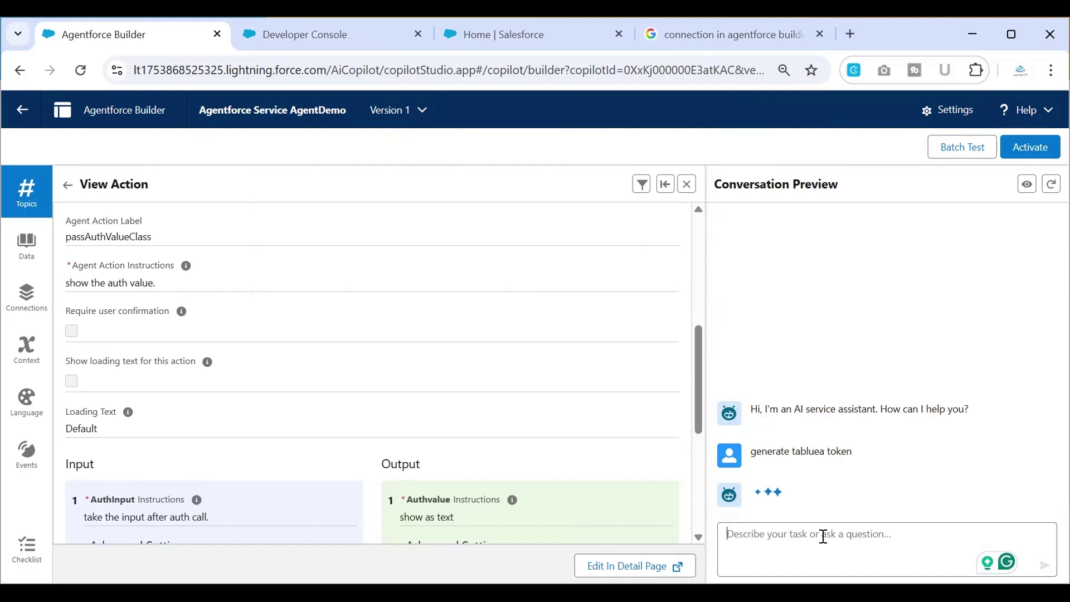
Answer the agent's organization question with "test org" and send the follow-up request "show tabluea token"
{"action": "type", "text": "test or"}
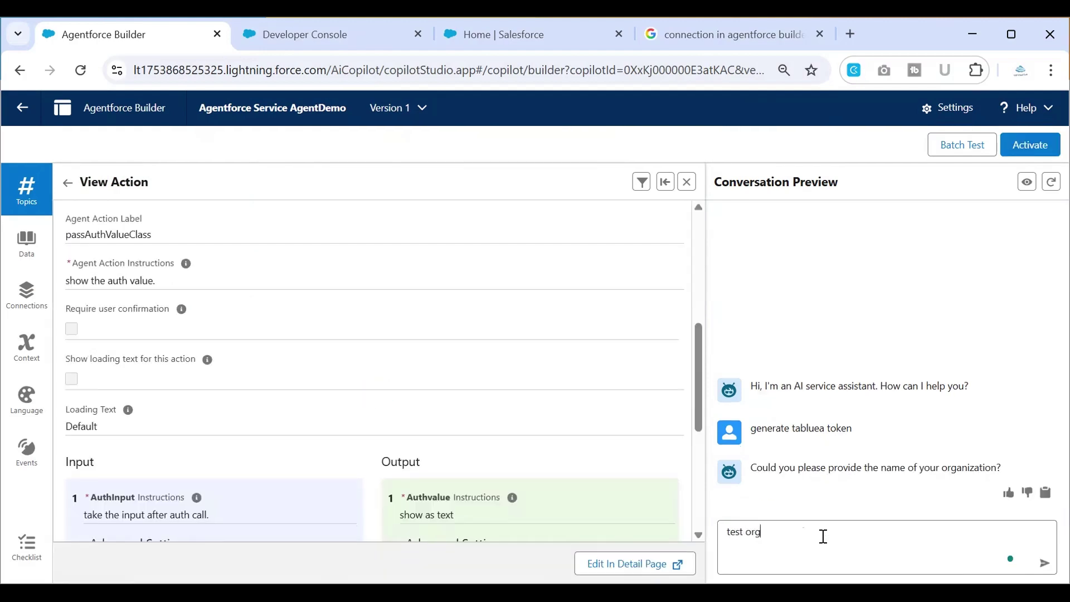
{"action": "type", "text": "g"}
{"action": "key", "text": "Return"}
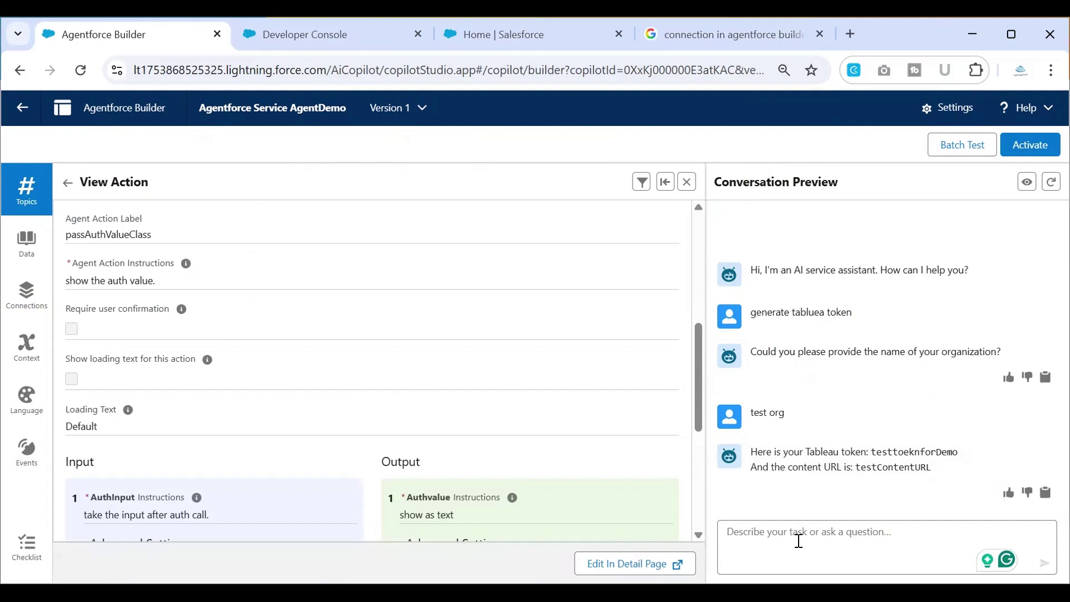
{"action": "type", "text": "show tabl"}
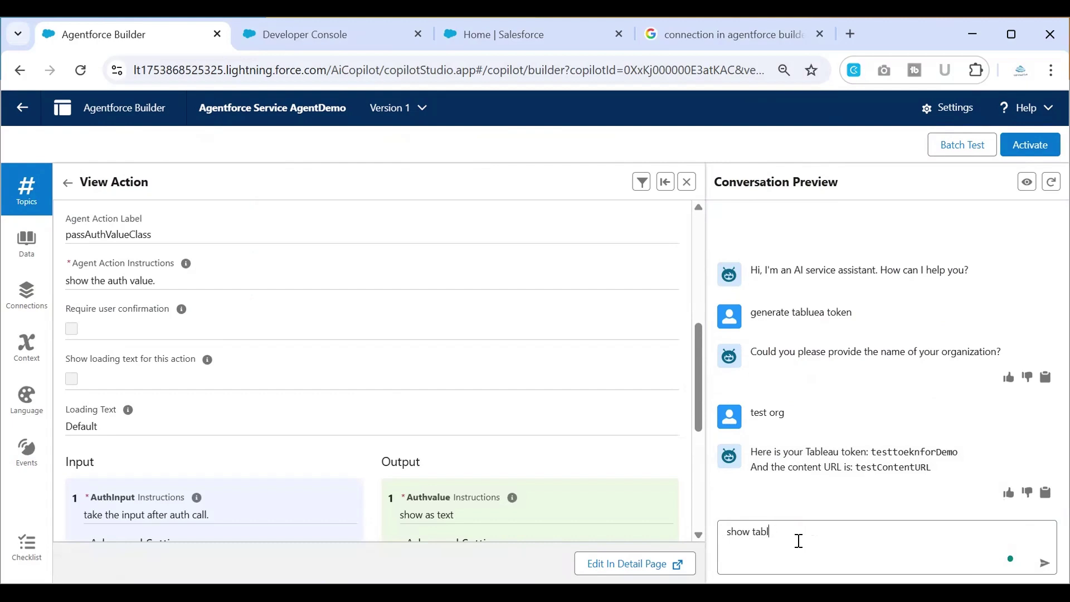
{"action": "type", "text": "ueuea token"}
{"action": "key", "text": "Return"}
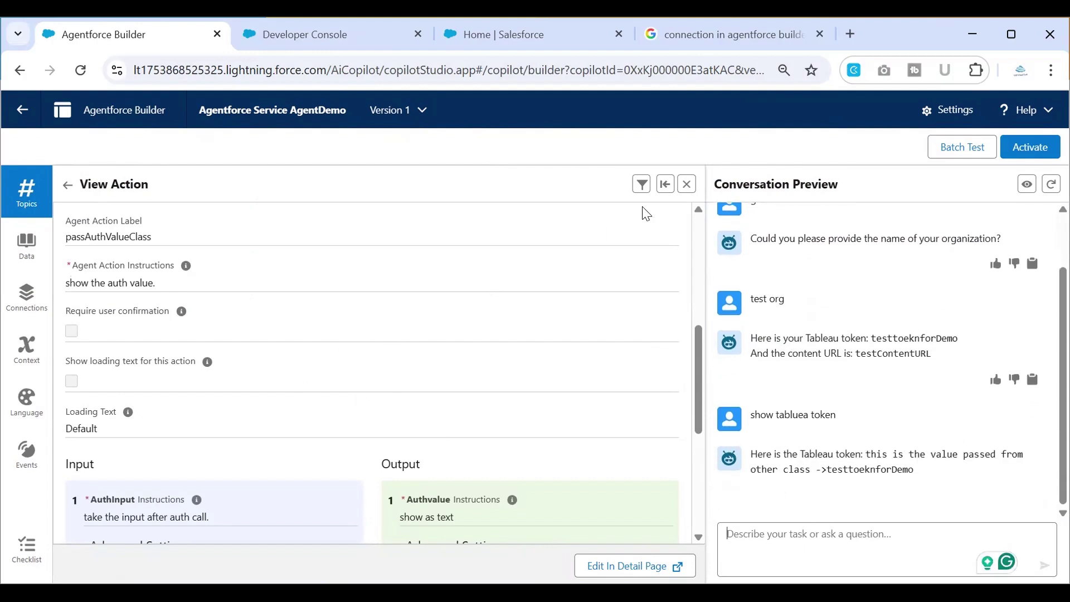
Close the action view and examine the reasoning trace of the "show tabluea token" request, expanding the Tableau Interaction topic's actions
{"action": "left_click", "coordinate": [687, 185]}
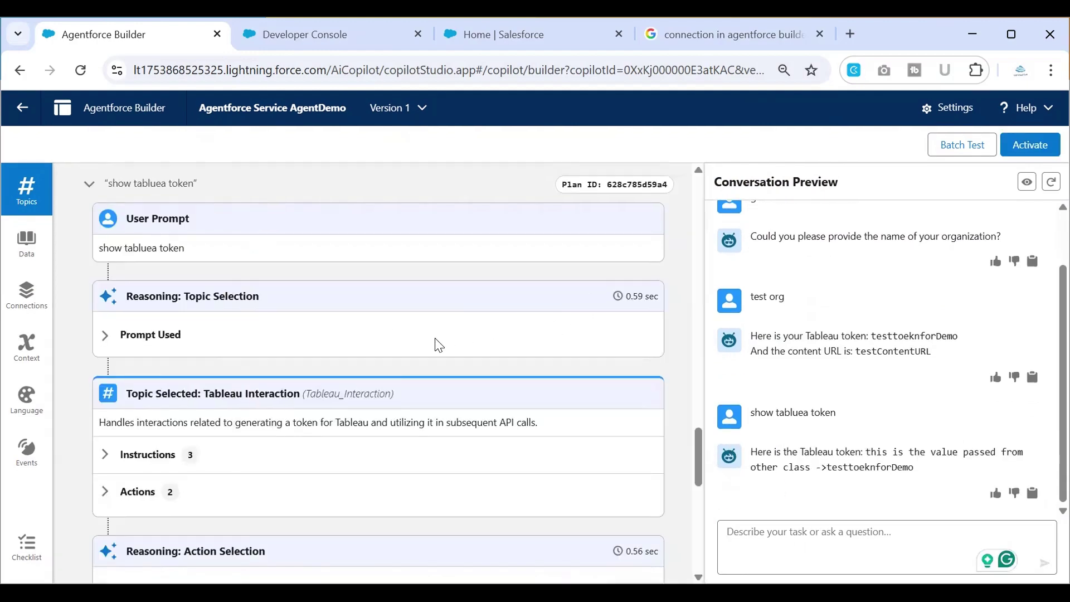
{"action": "scroll", "coordinate": [437, 341], "scroll_direction": "down", "scroll_amount": 2}
{"action": "scroll", "coordinate": [260, 297], "scroll_direction": "down", "scroll_amount": 4}
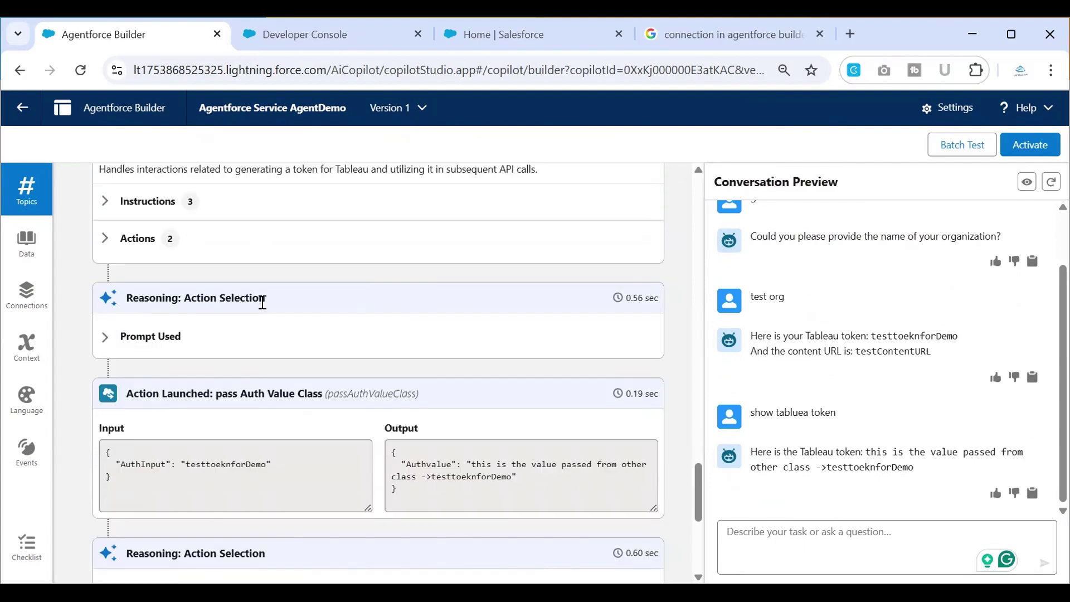
{"action": "scroll", "coordinate": [262, 339], "scroll_direction": "down", "scroll_amount": 2}
{"action": "left_click_drag", "start_coordinate": [215, 311], "coordinate": [312, 307]}
{"action": "scroll", "coordinate": [312, 307], "scroll_direction": "up", "scroll_amount": 2}
{"action": "scroll", "coordinate": [301, 308], "scroll_direction": "up", "scroll_amount": 2}
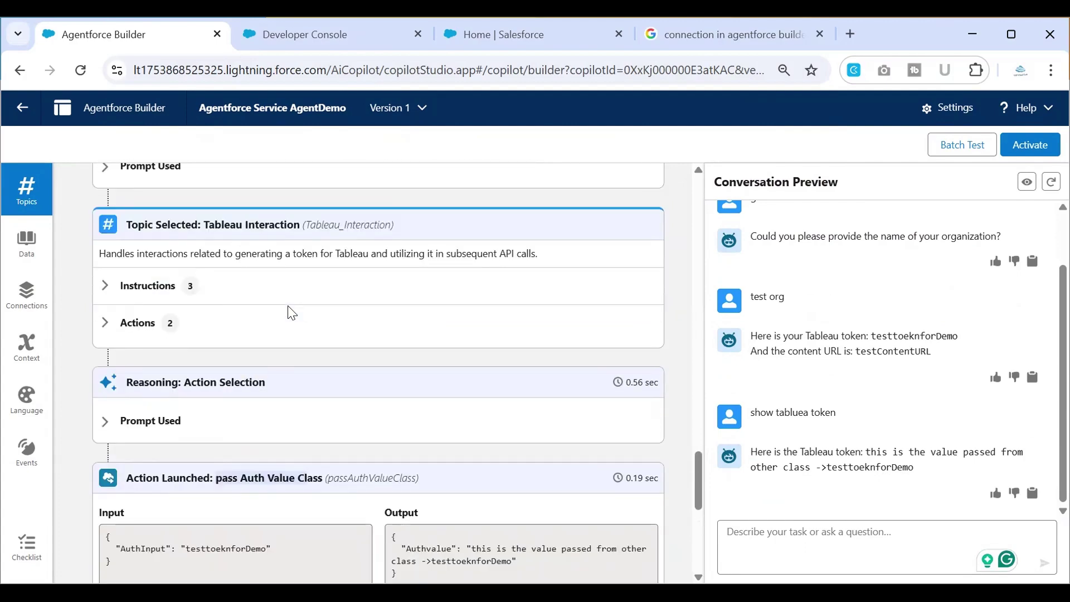
{"action": "left_click", "coordinate": [104, 322]}
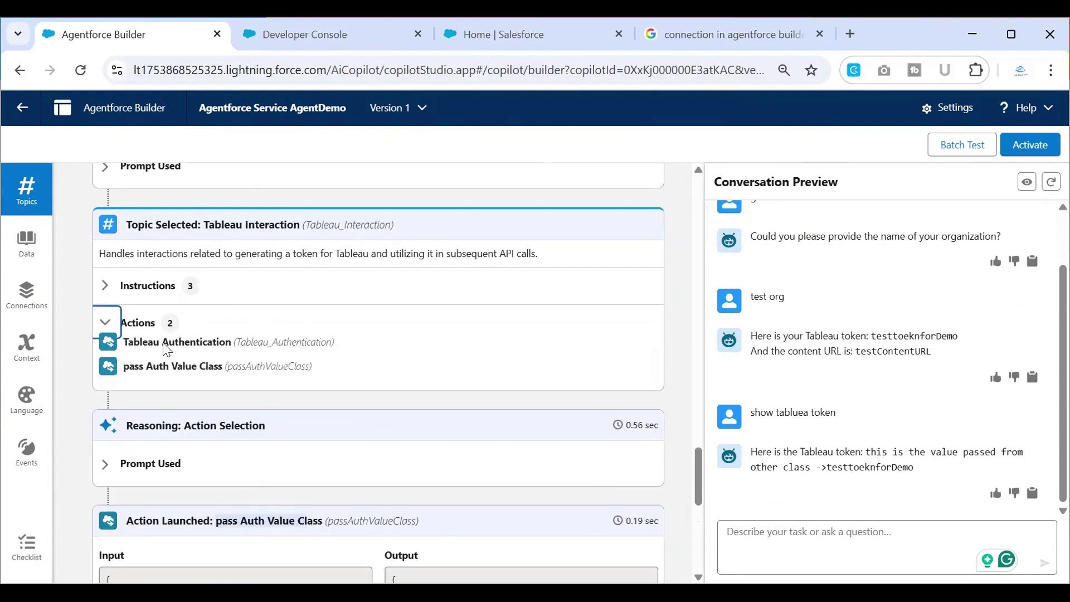
Compare the pass Auth Value Class action's AuthInput and Authvalue in the trace with the token in the chat, and review the agent response
{"action": "scroll", "coordinate": [146, 362], "scroll_direction": "down", "scroll_amount": 4}
{"action": "left_click", "coordinate": [197, 429]}
{"action": "left_click_drag", "start_coordinate": [197, 429], "coordinate": [262, 432]}
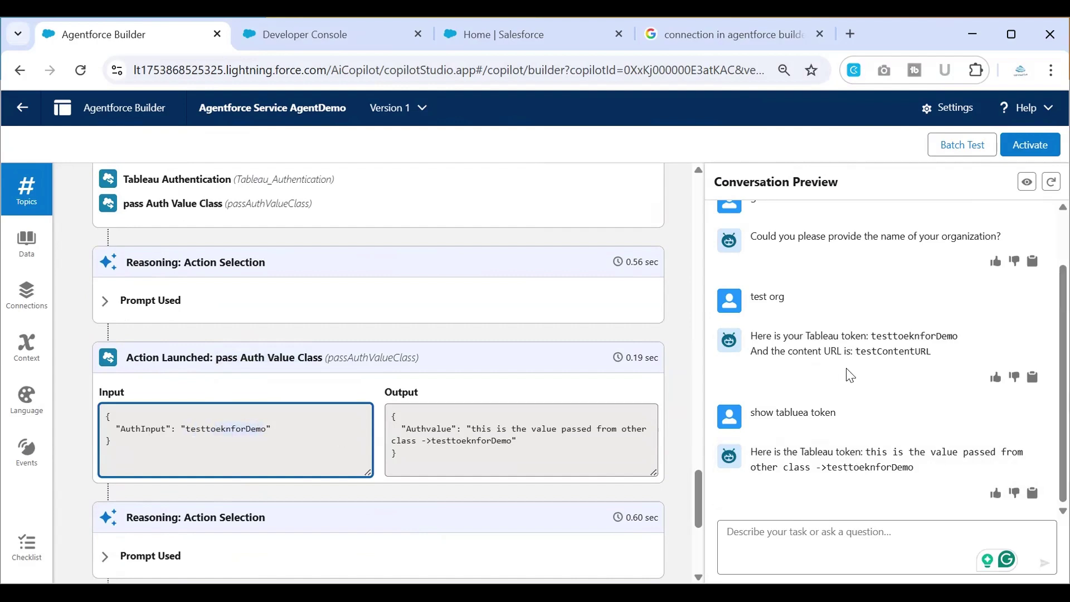
{"action": "double_click", "coordinate": [896, 335]}
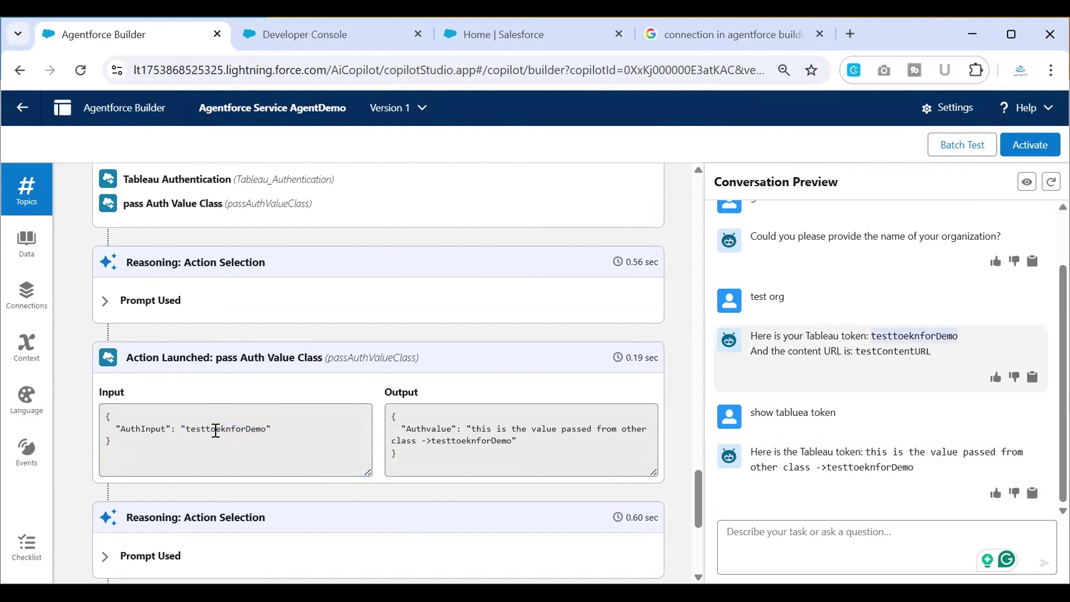
{"action": "left_click", "coordinate": [361, 443]}
{"action": "left_click", "coordinate": [462, 442]}
{"action": "scroll", "coordinate": [322, 433], "scroll_direction": "down", "scroll_amount": 3}
{"action": "scroll", "coordinate": [322, 433], "scroll_direction": "up", "scroll_amount": 1}
{"action": "scroll", "coordinate": [322, 429], "scroll_direction": "up", "scroll_amount": 2}
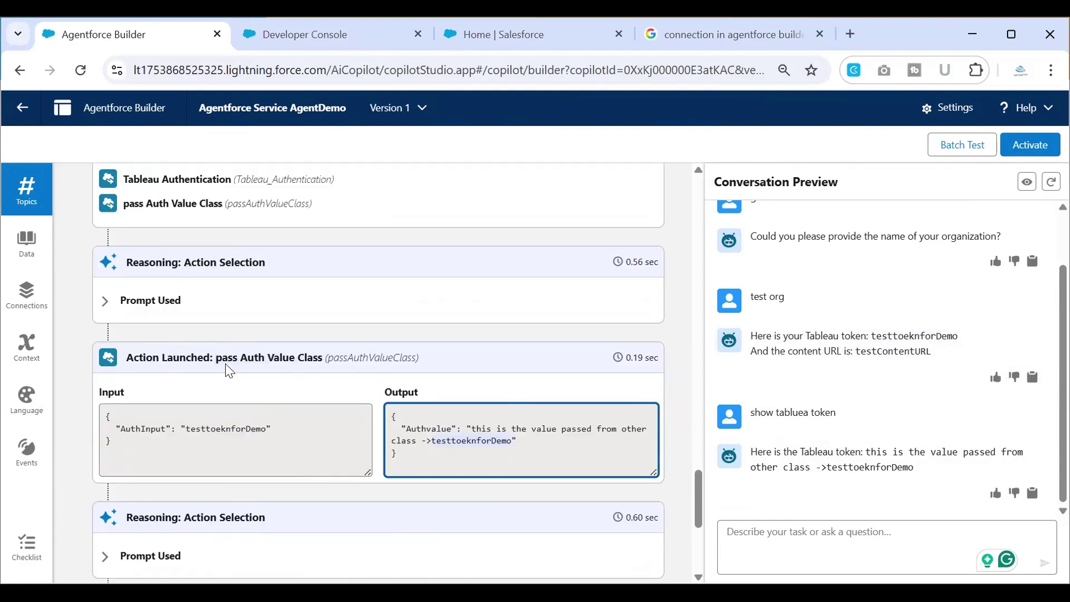
{"action": "scroll", "coordinate": [234, 365], "scroll_direction": "down", "scroll_amount": 5}
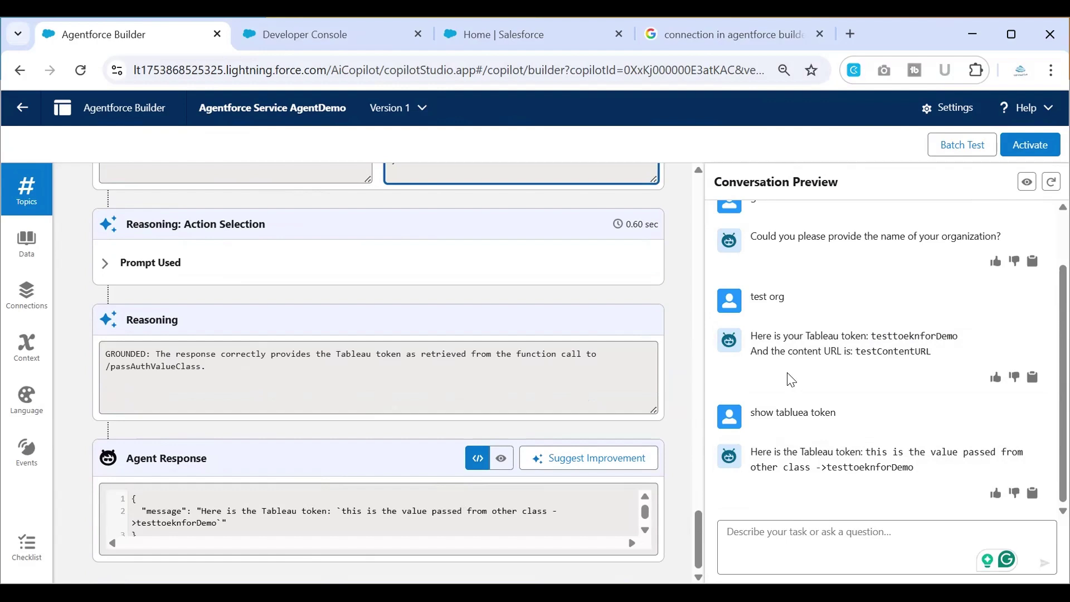
Switch to the Developer Console and check the hard-coded token string in AuthTokenGenerator's signInToTableau method
{"action": "left_click", "coordinate": [355, 32]}
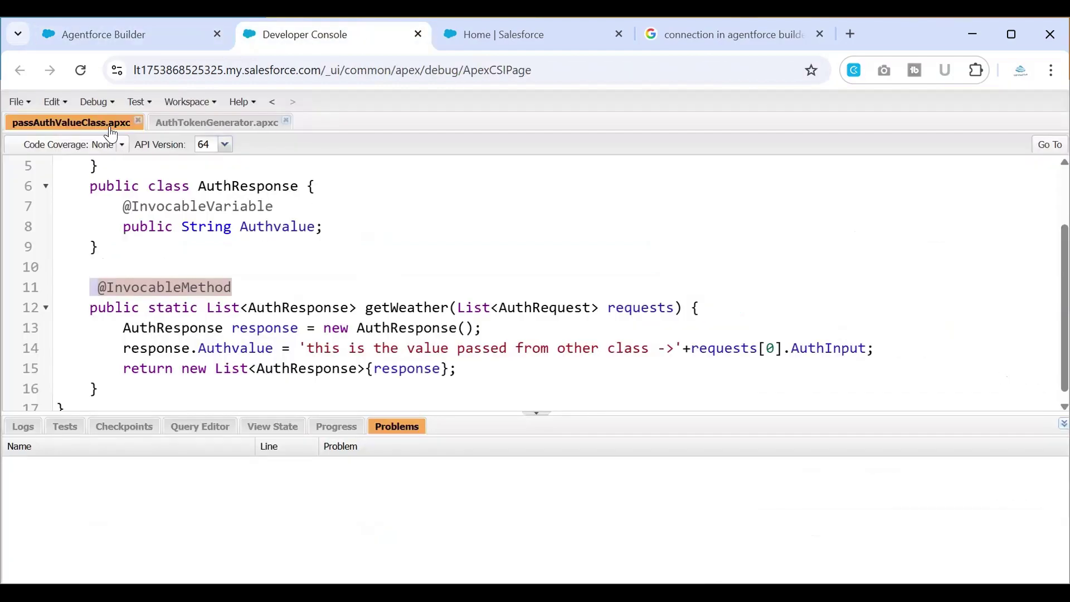
{"action": "left_click", "coordinate": [233, 129]}
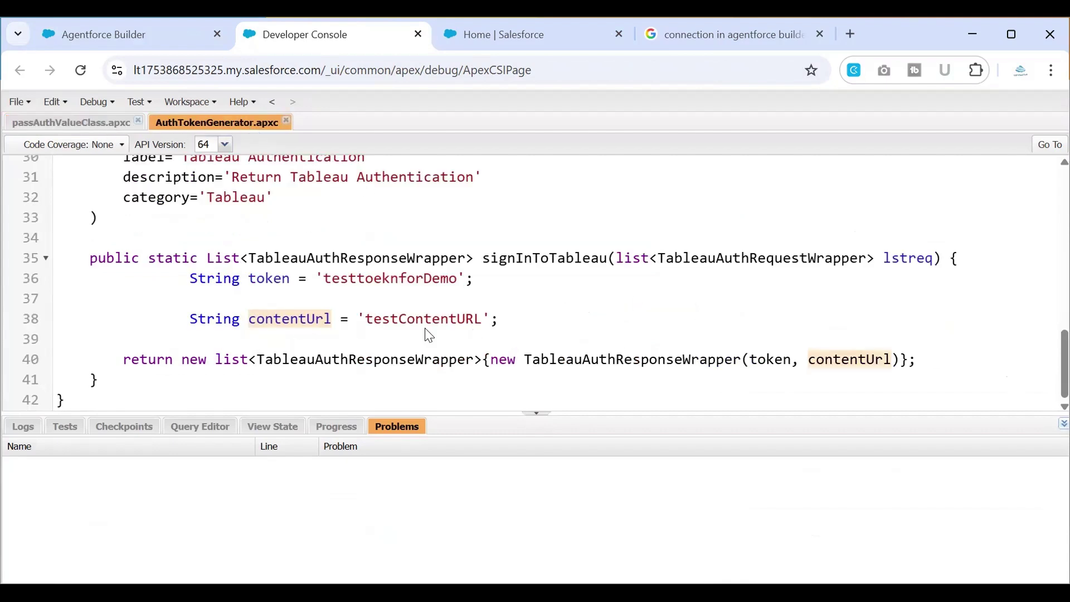
{"action": "double_click", "coordinate": [372, 280]}
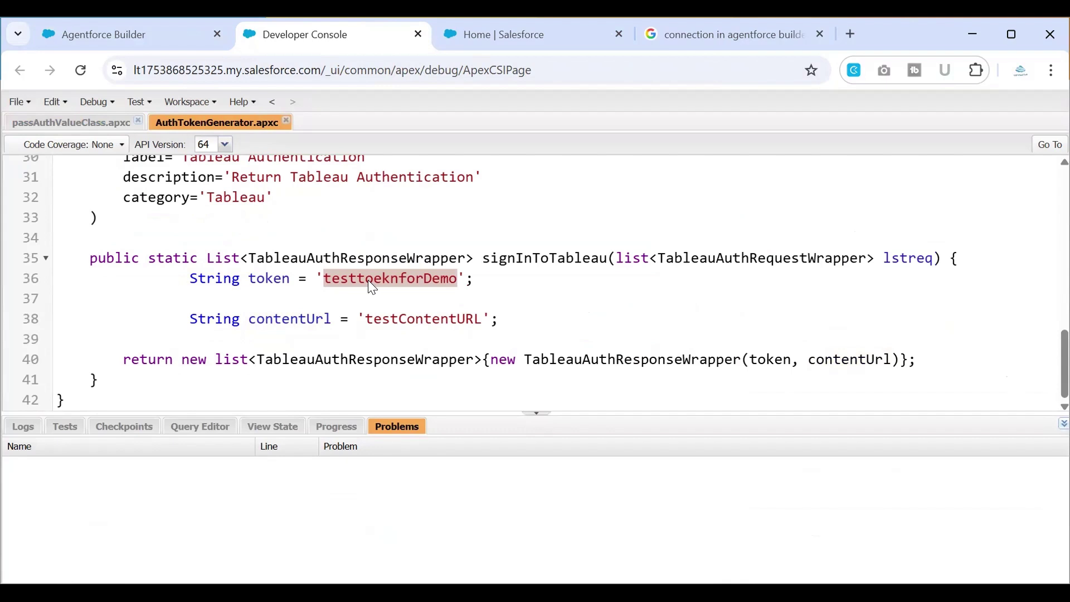
Examine in passAuthValueClass how the AuthInput variable is declared and appended to the response text from the requests list
{"action": "left_click", "coordinate": [96, 123]}
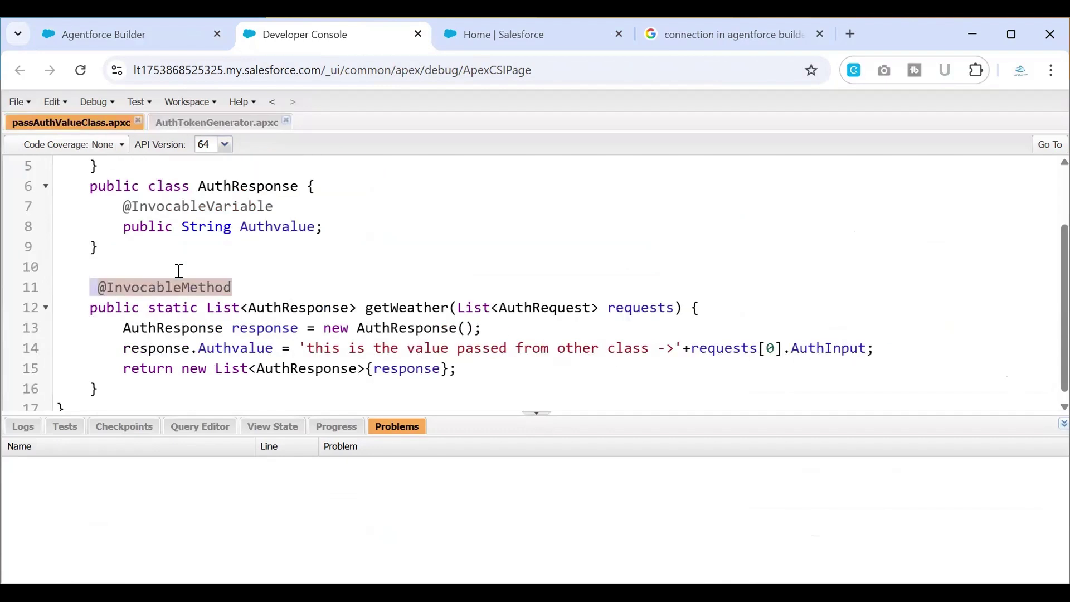
{"action": "scroll", "coordinate": [180, 271], "scroll_direction": "up", "scroll_amount": 3}
{"action": "double_click", "coordinate": [266, 231]}
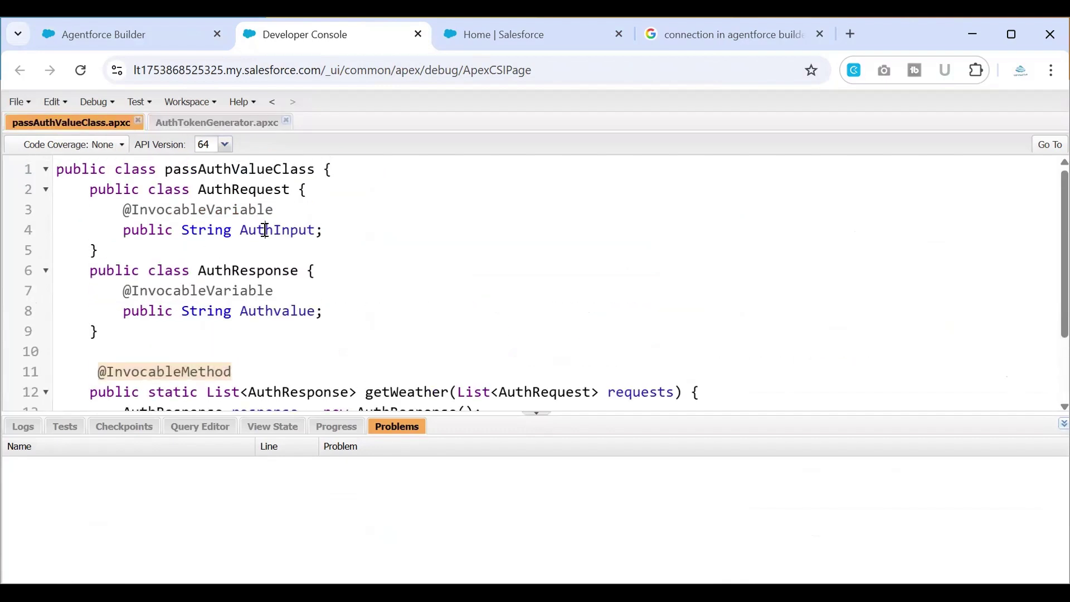
{"action": "scroll", "coordinate": [365, 269], "scroll_direction": "down", "scroll_amount": 3}
{"action": "double_click", "coordinate": [649, 299]}
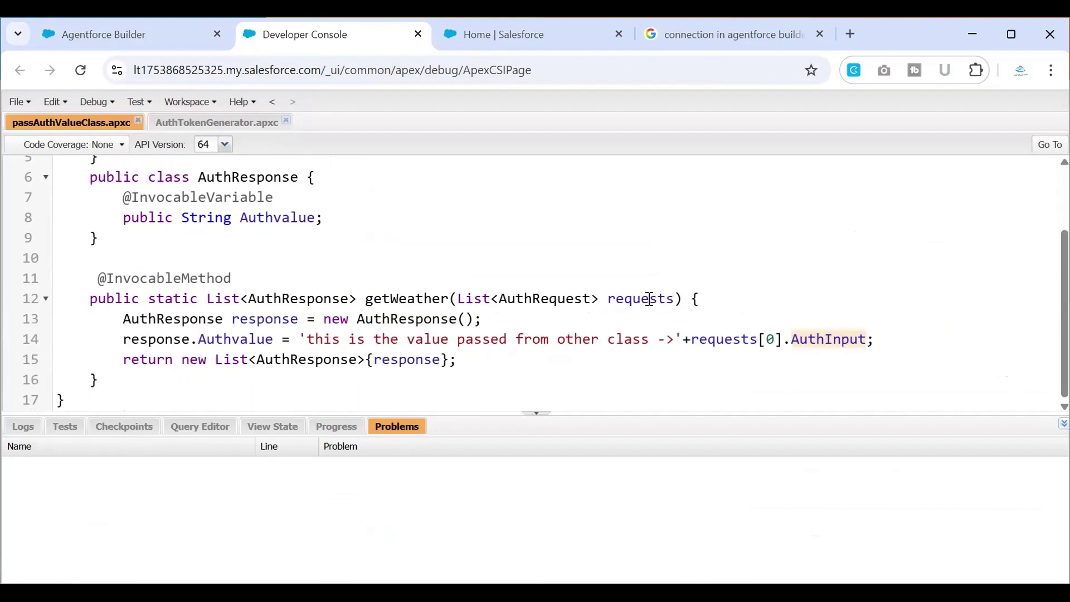
{"action": "left_click_drag", "start_coordinate": [308, 338], "coordinate": [678, 331]}
{"action": "double_click", "coordinate": [640, 301]}
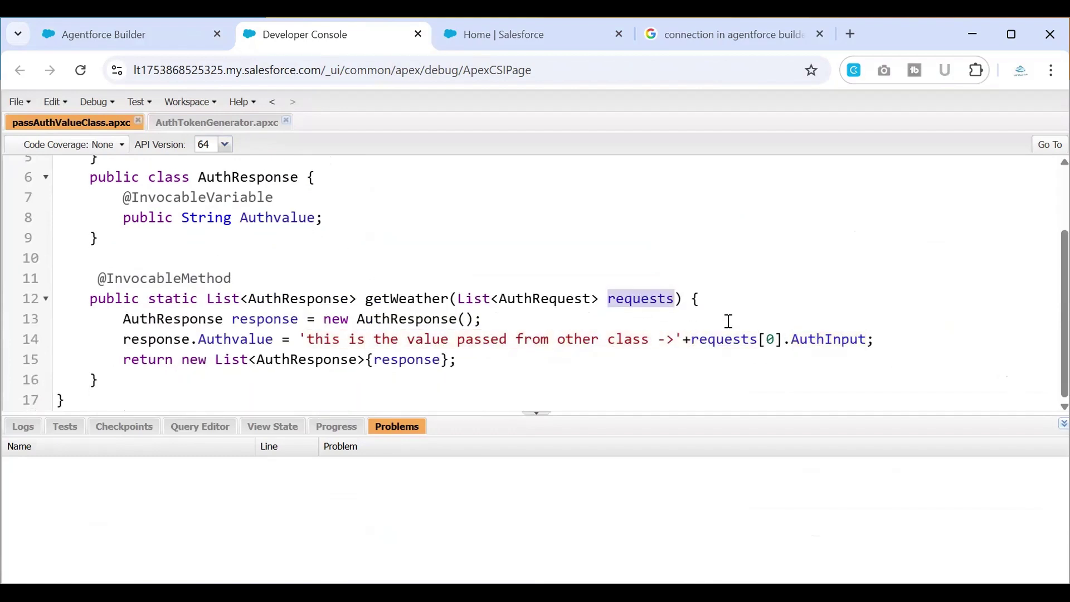
{"action": "left_click", "coordinate": [769, 340]}
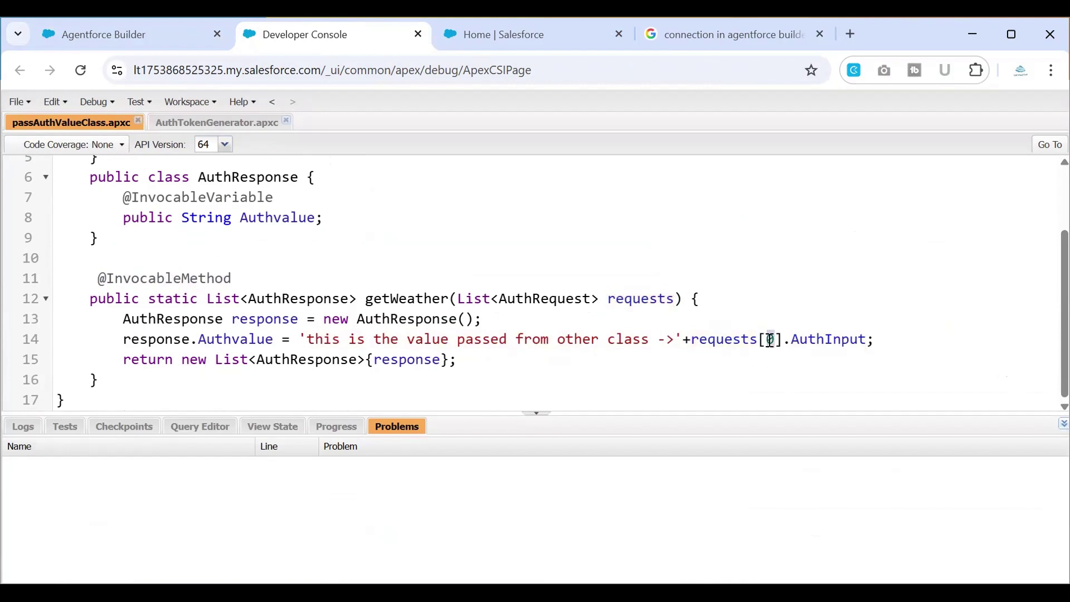
{"action": "double_click", "coordinate": [810, 338]}
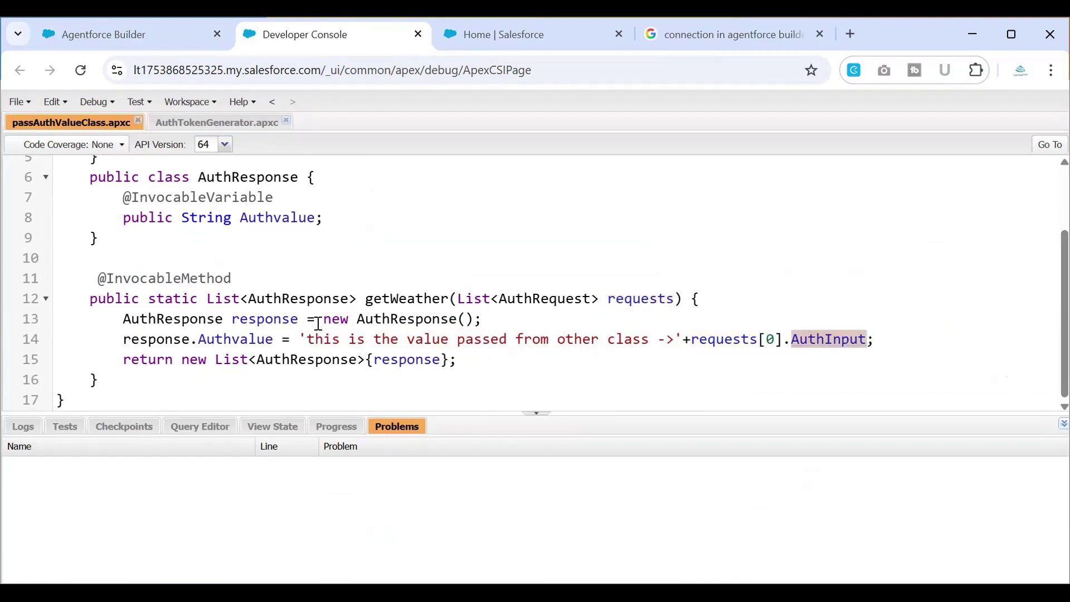
Switch to Agentforce Builder and compare the final agent reply in the conversation preview with the text built by the class
{"action": "left_click", "coordinate": [128, 35]}
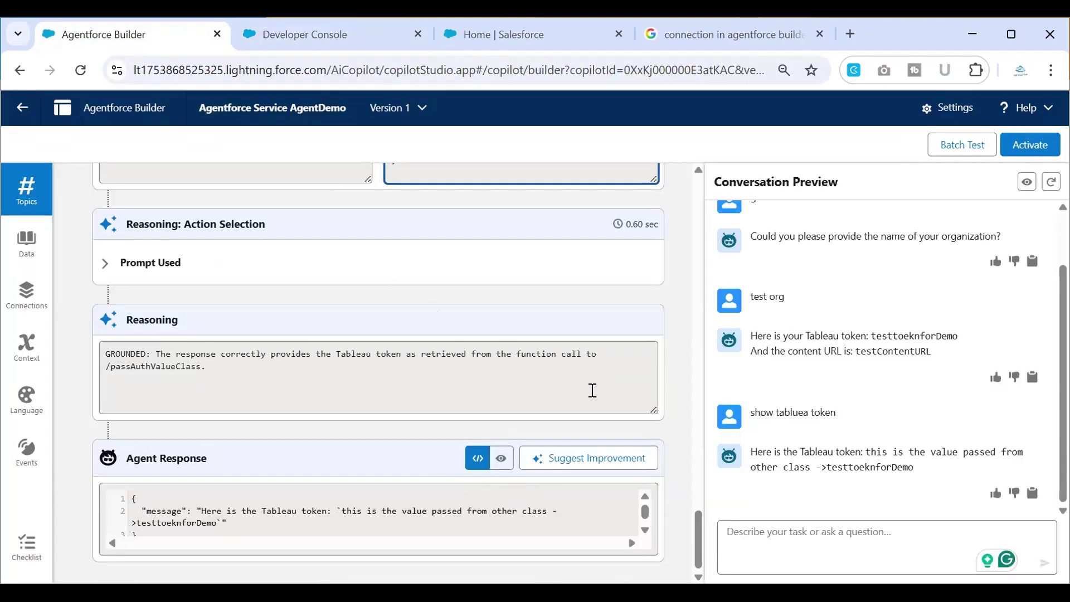
{"action": "left_click_drag", "start_coordinate": [750, 450], "coordinate": [929, 454]}
{"action": "left_click_drag", "start_coordinate": [864, 449], "coordinate": [917, 473]}
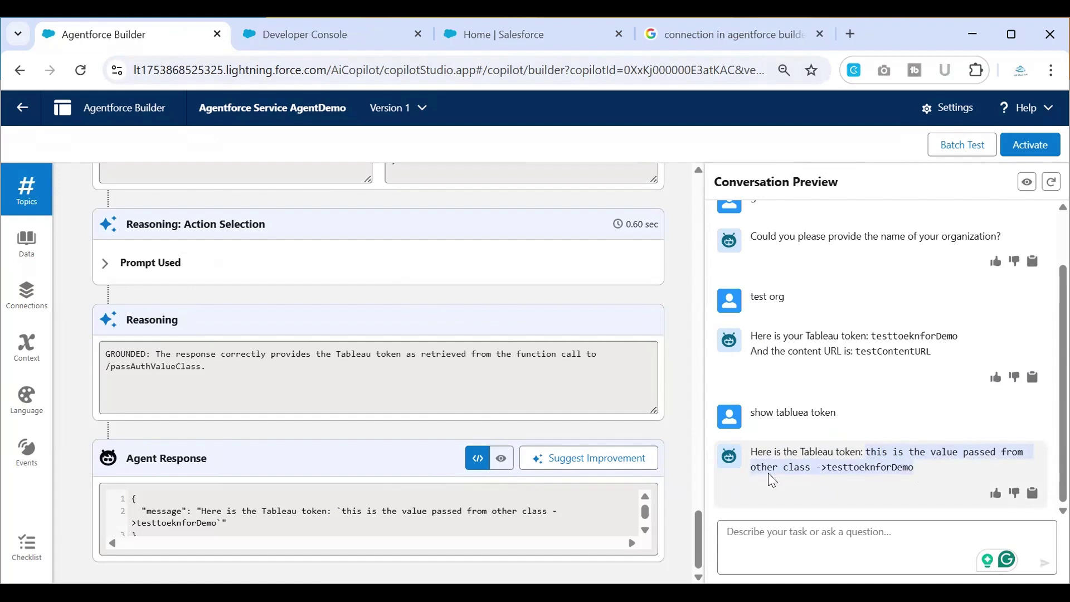
{"action": "double_click", "coordinate": [842, 467]}
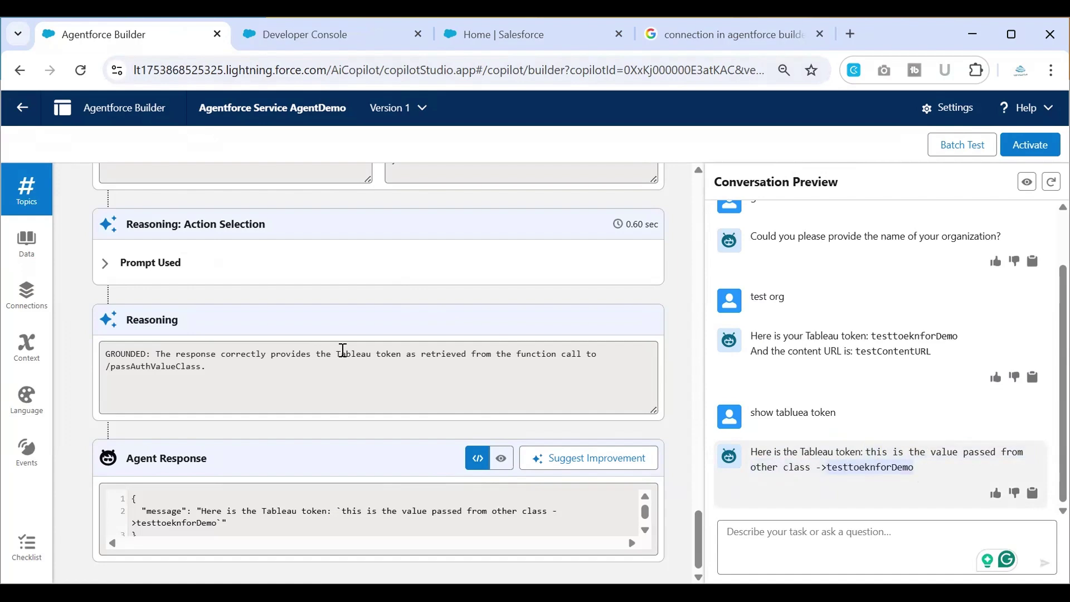
Leave the reasoning trace for the topics view and review the input and output settings of the passAuthValueClass action
{"action": "scroll", "coordinate": [334, 343], "scroll_direction": "up", "scroll_amount": 12}
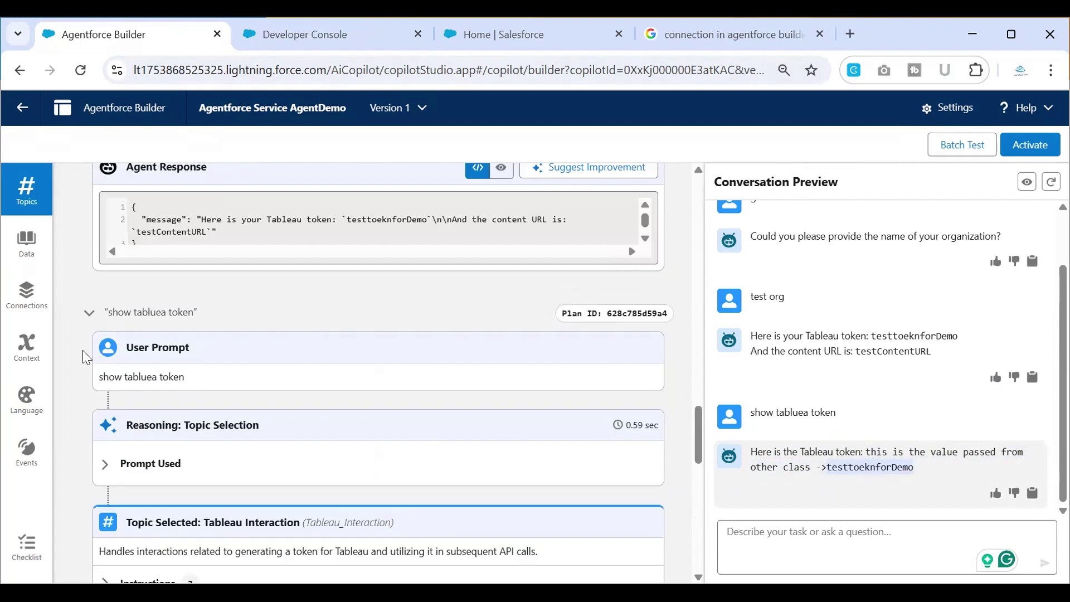
{"action": "scroll", "coordinate": [245, 334], "scroll_direction": "up", "scroll_amount": 15}
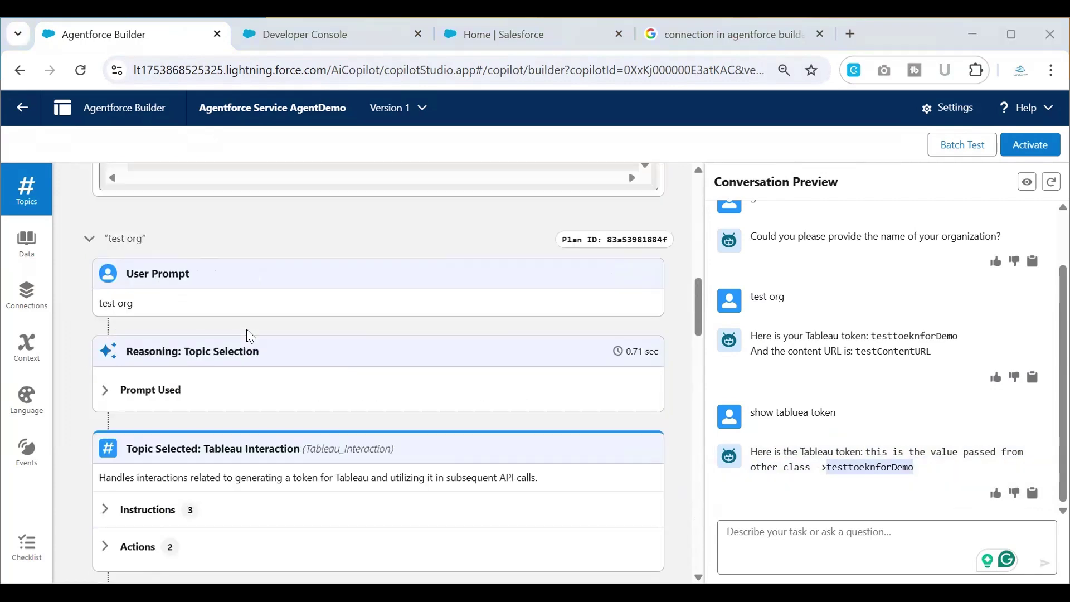
{"action": "scroll", "coordinate": [276, 234], "scroll_direction": "up", "scroll_amount": 5}
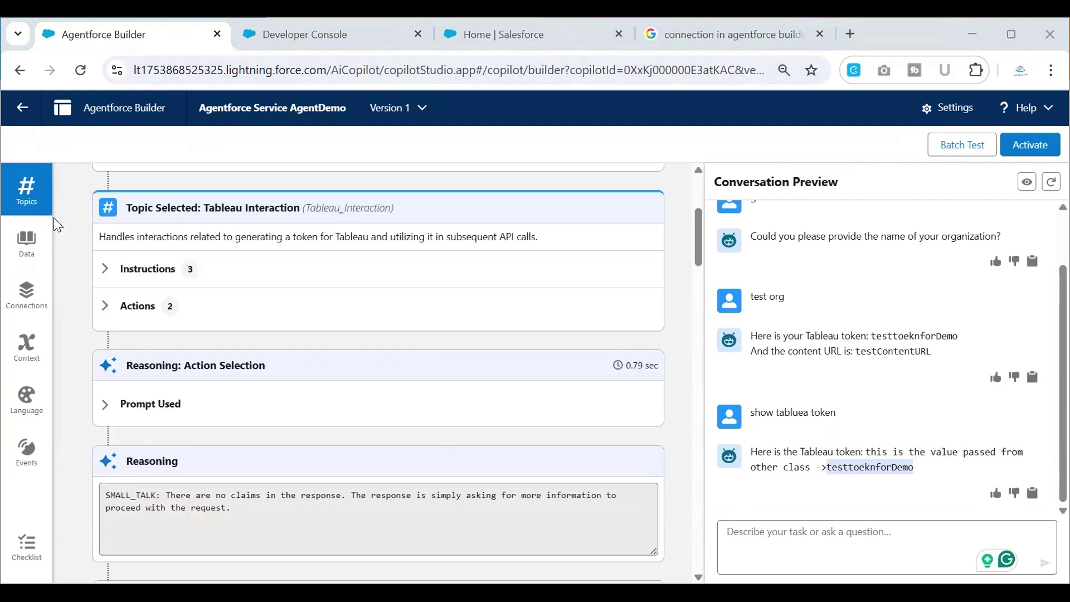
{"action": "left_click", "coordinate": [33, 204]}
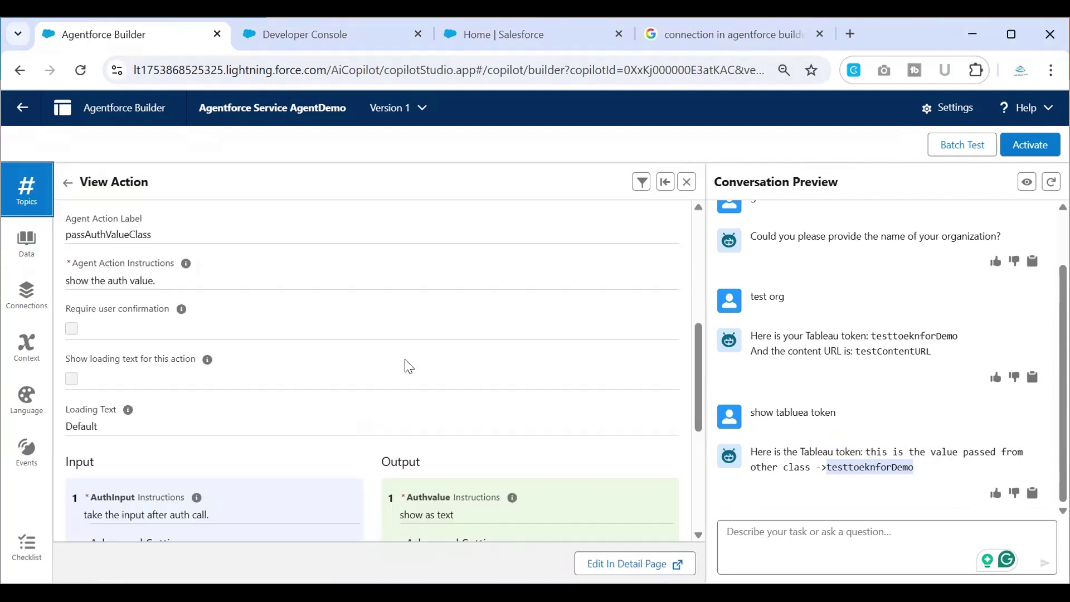
{"action": "scroll", "coordinate": [407, 366], "scroll_direction": "down", "scroll_amount": 5}
{"action": "scroll", "coordinate": [403, 356], "scroll_direction": "up", "scroll_amount": 3}
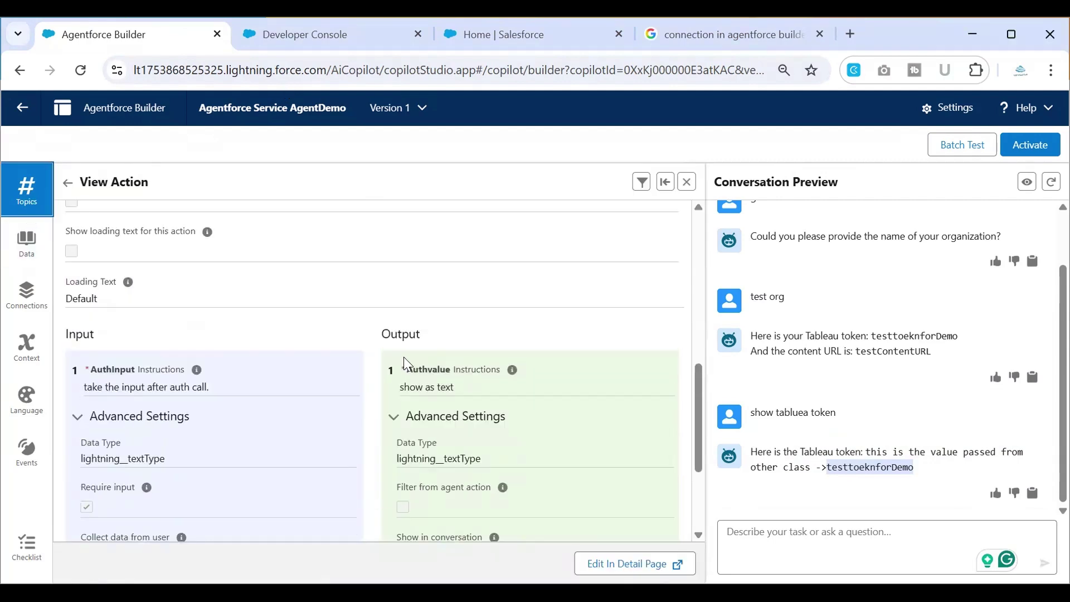
Open the Tableau Authentication action and remove the tokenValue variable mapping from its token output
{"action": "left_click", "coordinate": [68, 182]}
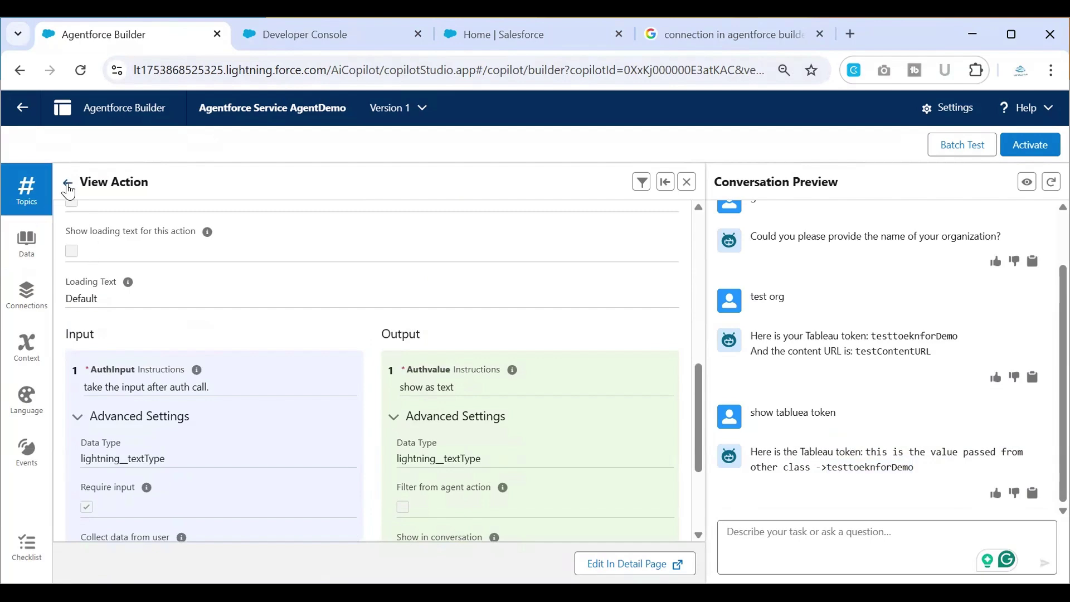
{"action": "left_click", "coordinate": [115, 368]}
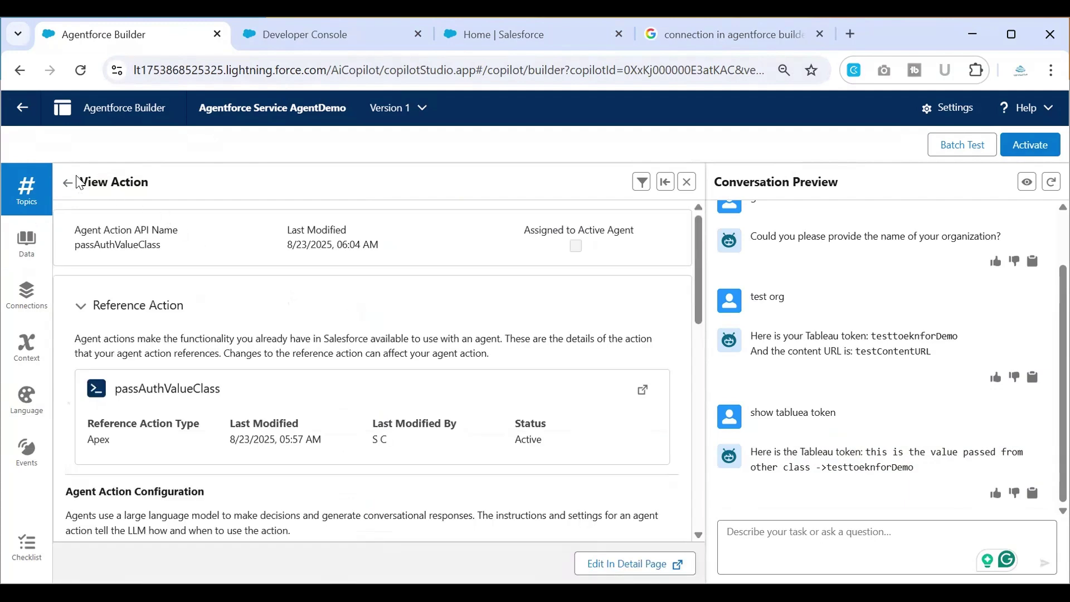
{"action": "left_click", "coordinate": [67, 182]}
{"action": "left_click", "coordinate": [114, 368]}
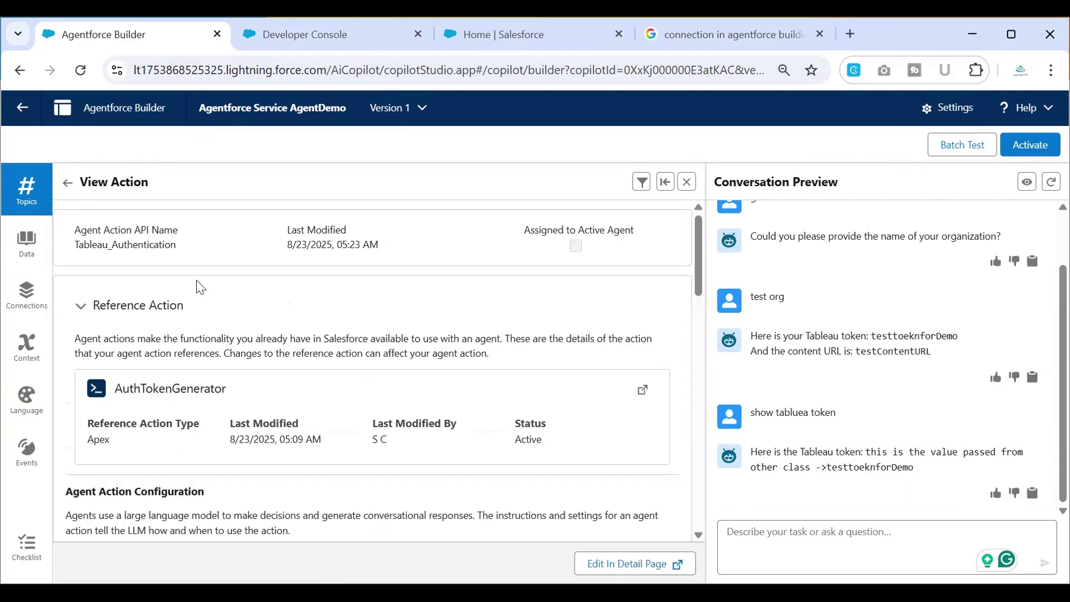
{"action": "scroll", "coordinate": [297, 334], "scroll_direction": "down", "scroll_amount": 10}
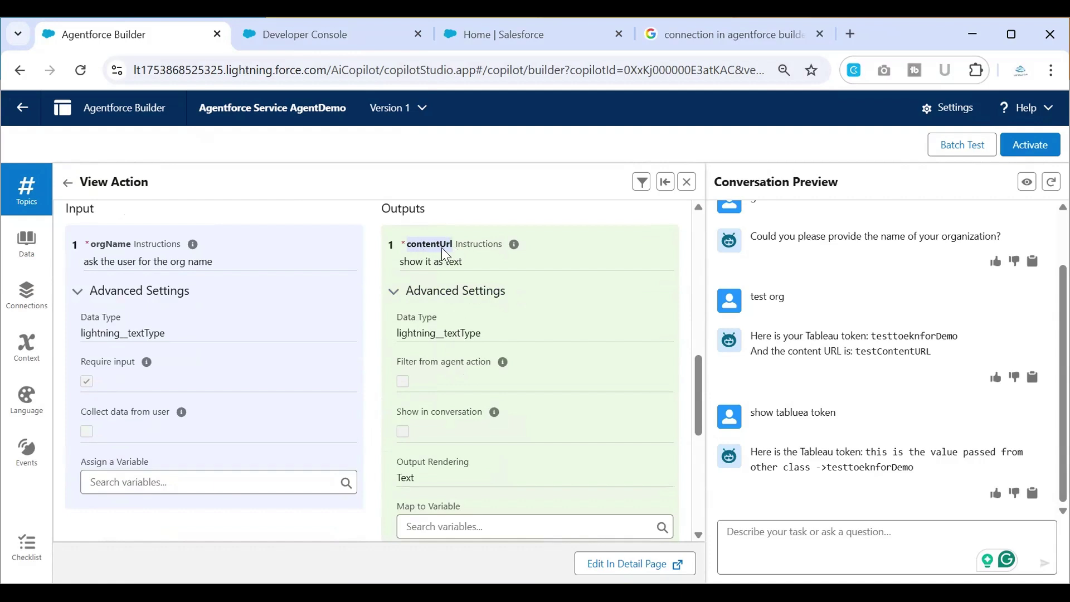
{"action": "scroll", "coordinate": [477, 377], "scroll_direction": "down", "scroll_amount": 6}
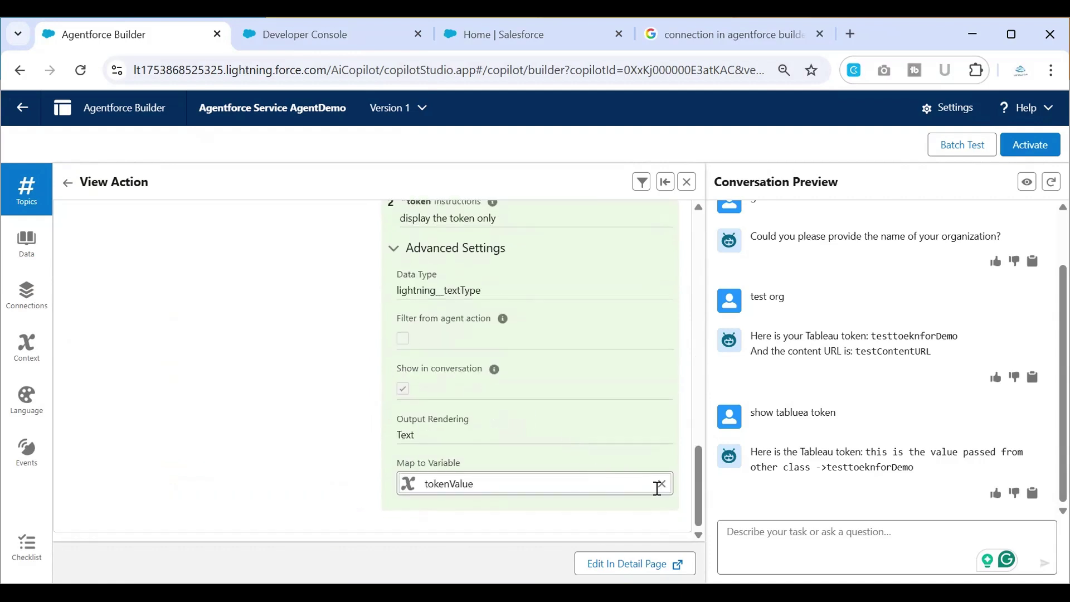
{"action": "left_click", "coordinate": [661, 483]}
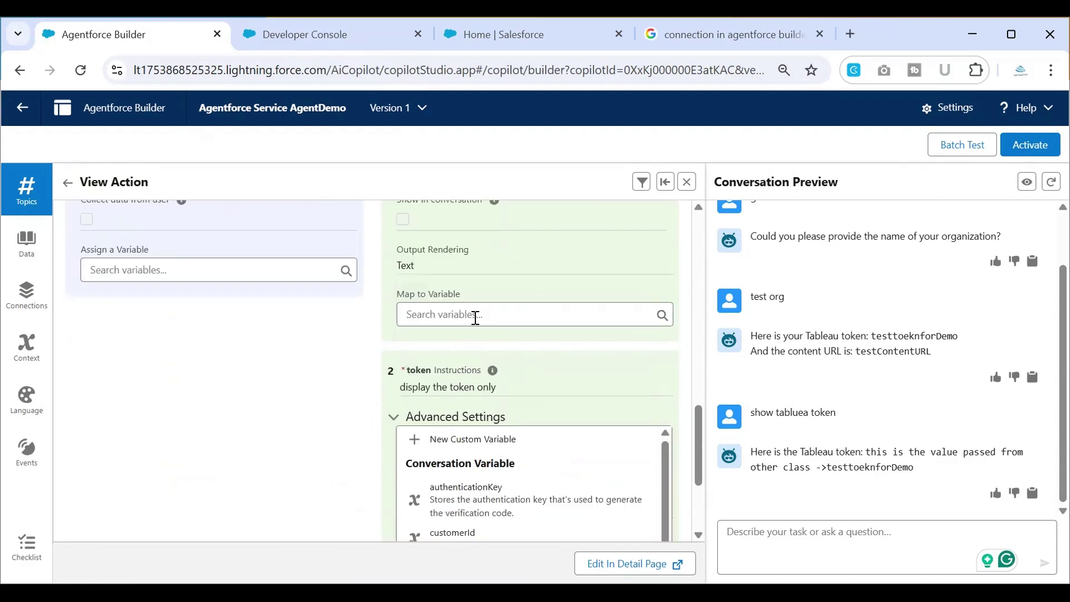
Map the contentUrl output to the tokenValue variable and compare both outputs' settings with the content URL in the chat
{"action": "left_click", "coordinate": [476, 315]}
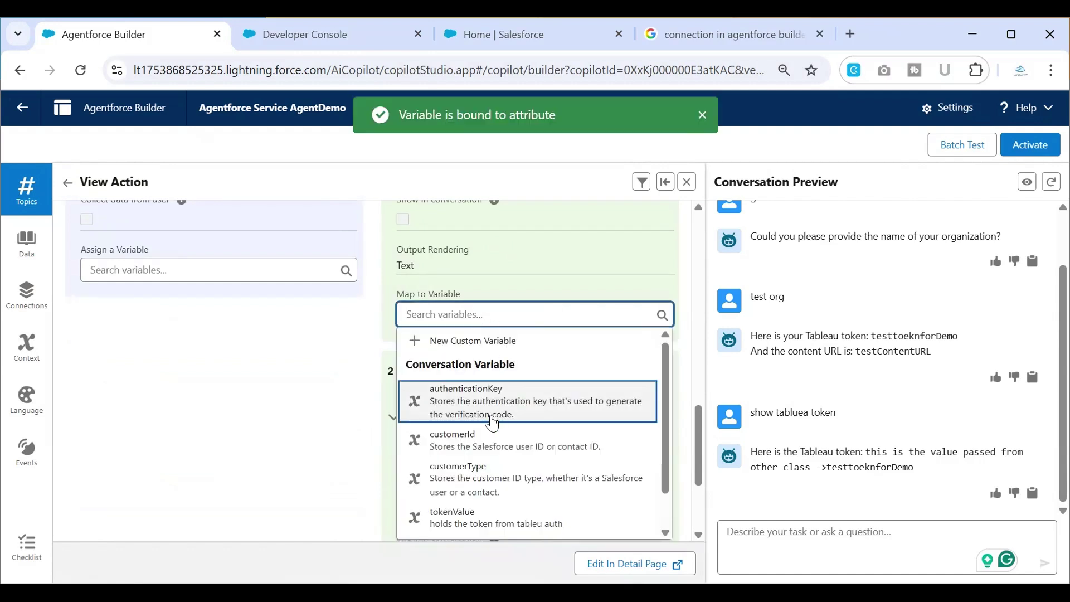
{"action": "scroll", "coordinate": [490, 421], "scroll_direction": "down", "scroll_amount": 1}
{"action": "left_click", "coordinate": [490, 474]}
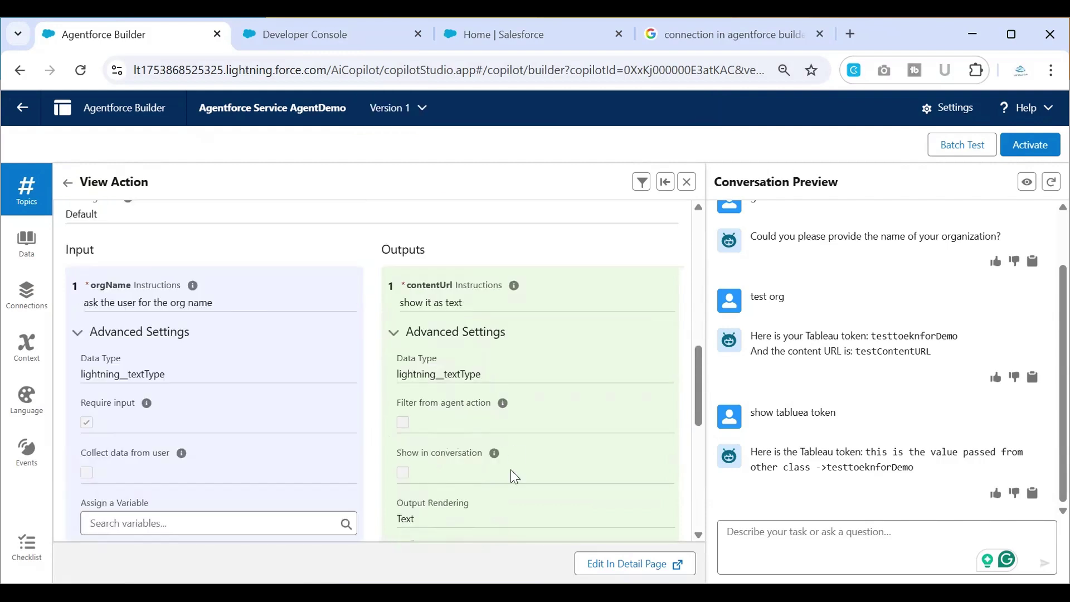
{"action": "double_click", "coordinate": [893, 350]}
{"action": "scroll", "coordinate": [507, 427], "scroll_direction": "down", "scroll_amount": 8}
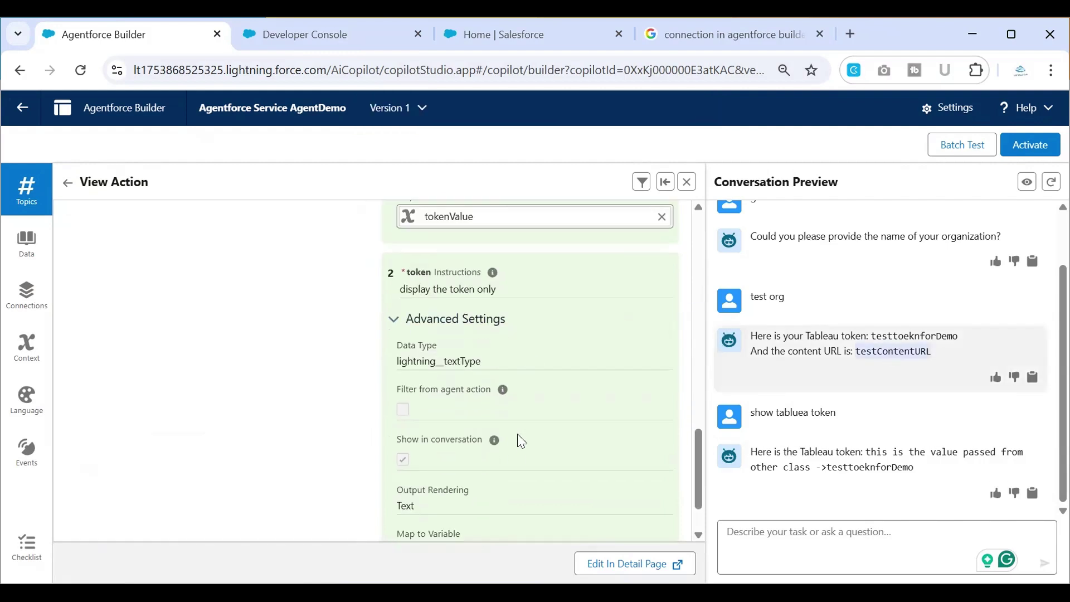
{"action": "scroll", "coordinate": [512, 423], "scroll_direction": "up", "scroll_amount": 6}
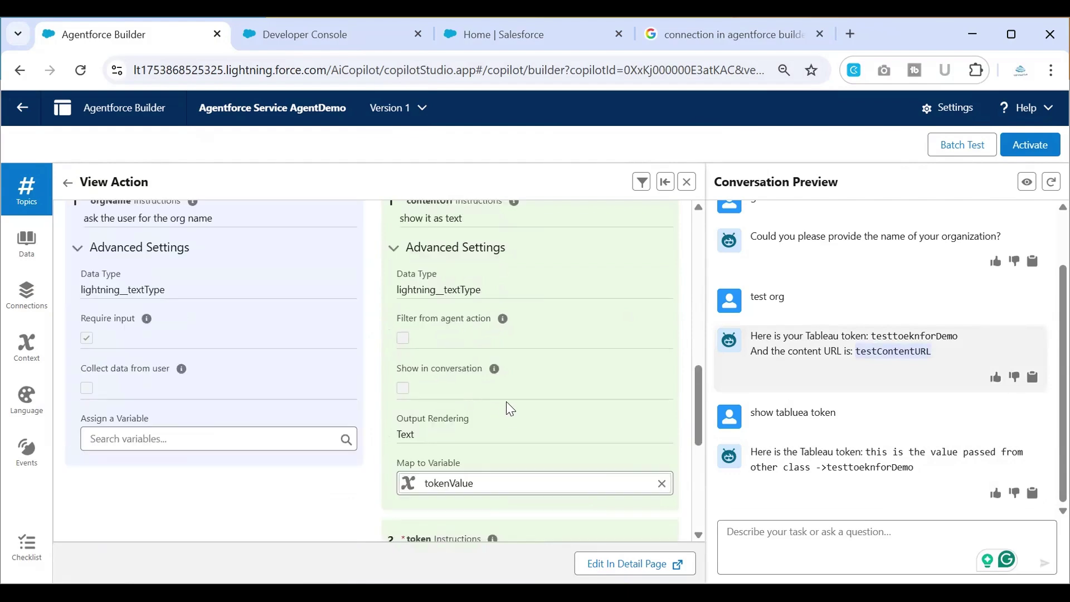
{"action": "scroll", "coordinate": [506, 402], "scroll_direction": "up", "scroll_amount": 5}
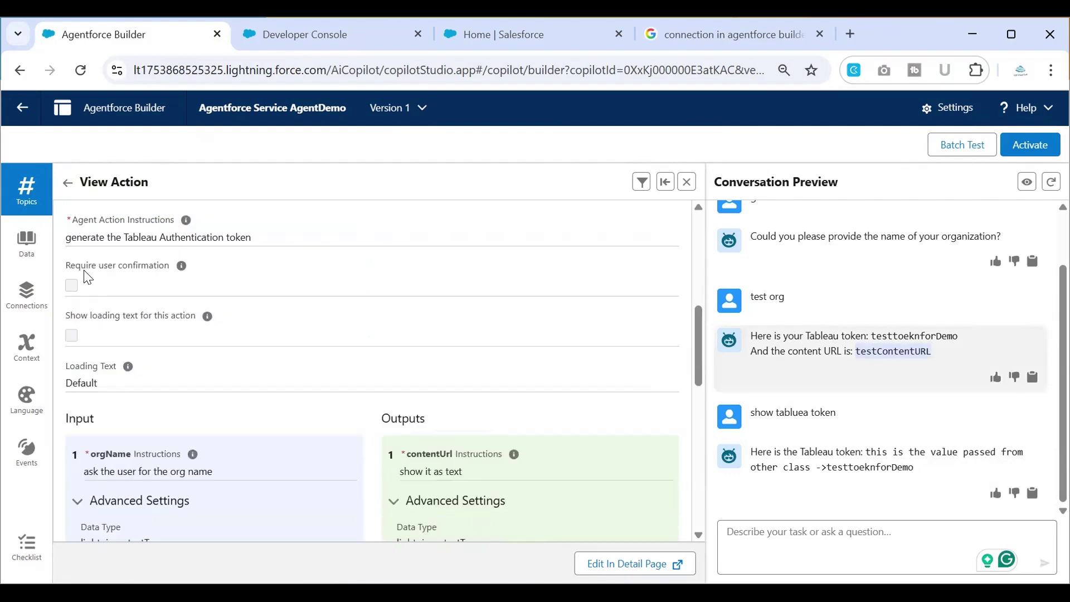
Return to the topic's actions and check the variable assigned to AuthInput in the passAuthValueClass action
{"action": "left_click", "coordinate": [66, 184]}
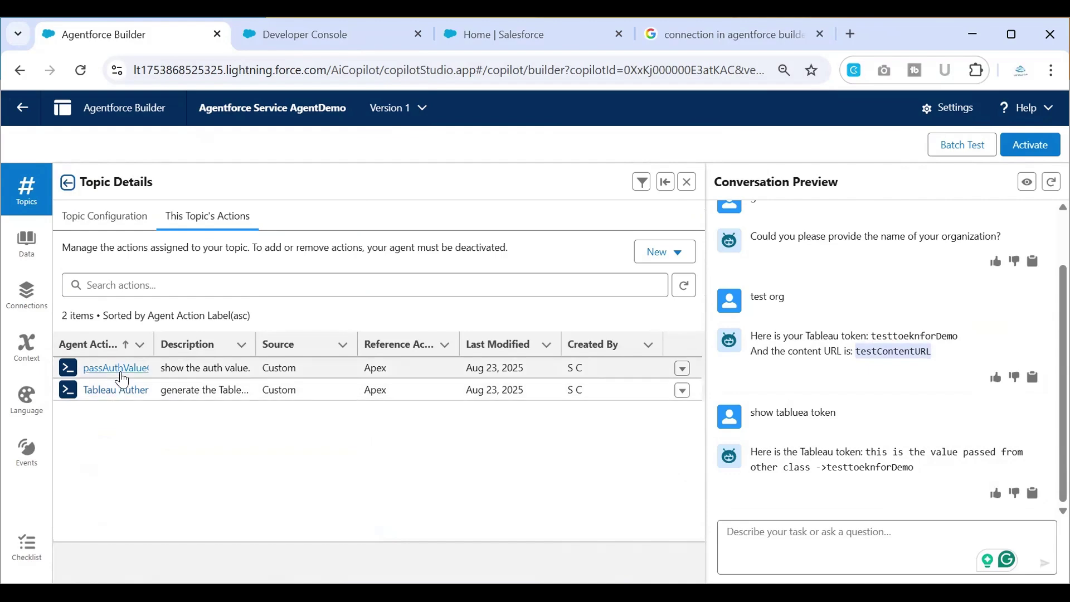
{"action": "left_click", "coordinate": [119, 389]}
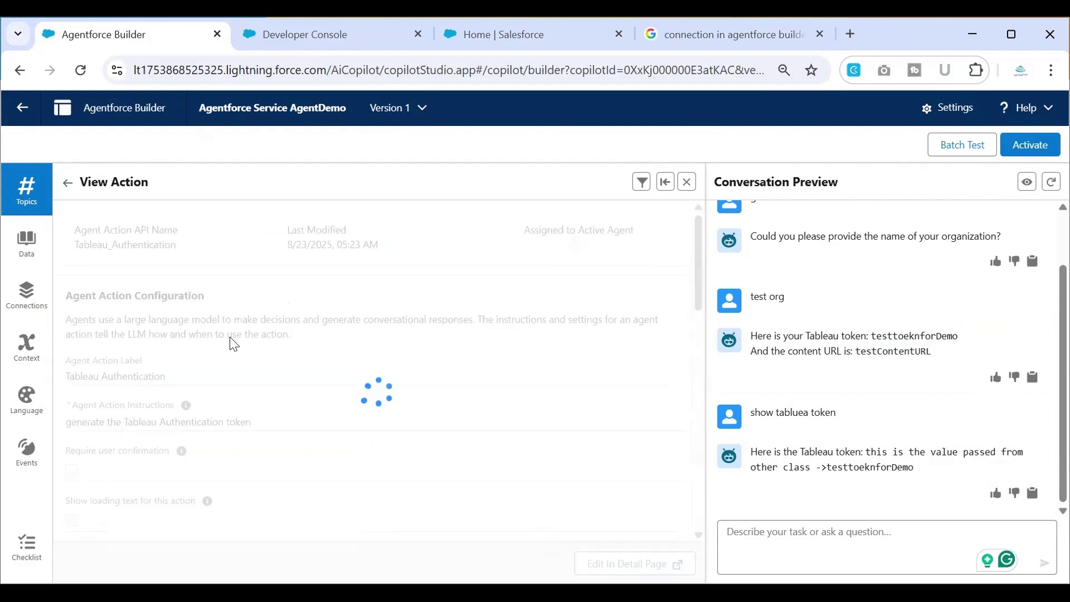
{"action": "scroll", "coordinate": [143, 472], "scroll_direction": "down", "scroll_amount": 10}
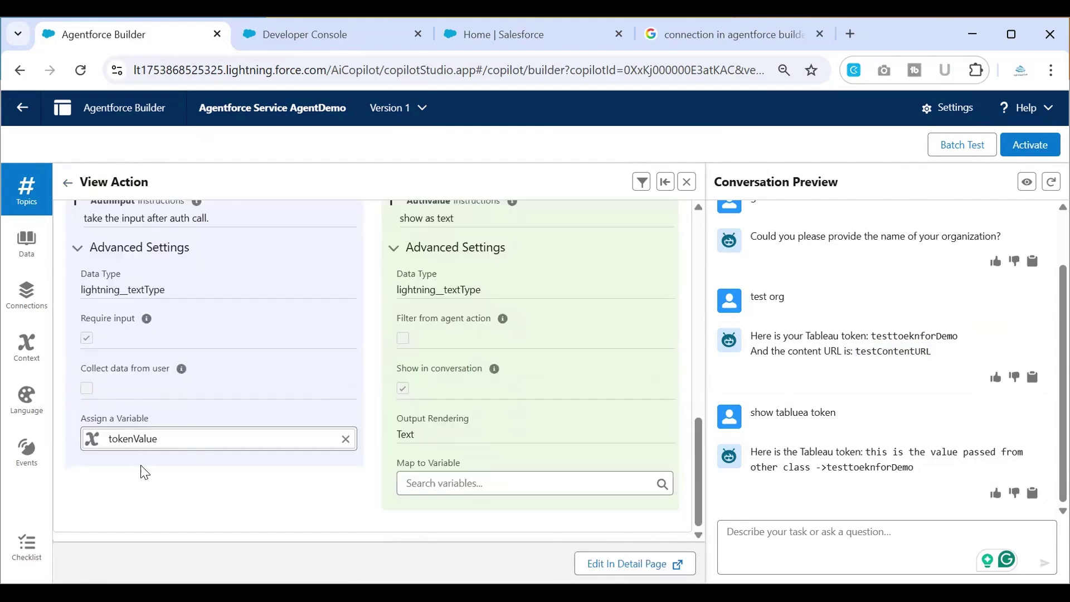
In a new preview session, replace the token value entered in the message box with "genreate taubleu token" and send it
{"action": "left_click", "coordinate": [810, 550]}
{"action": "type", "text": "testtoeknforDemo"}
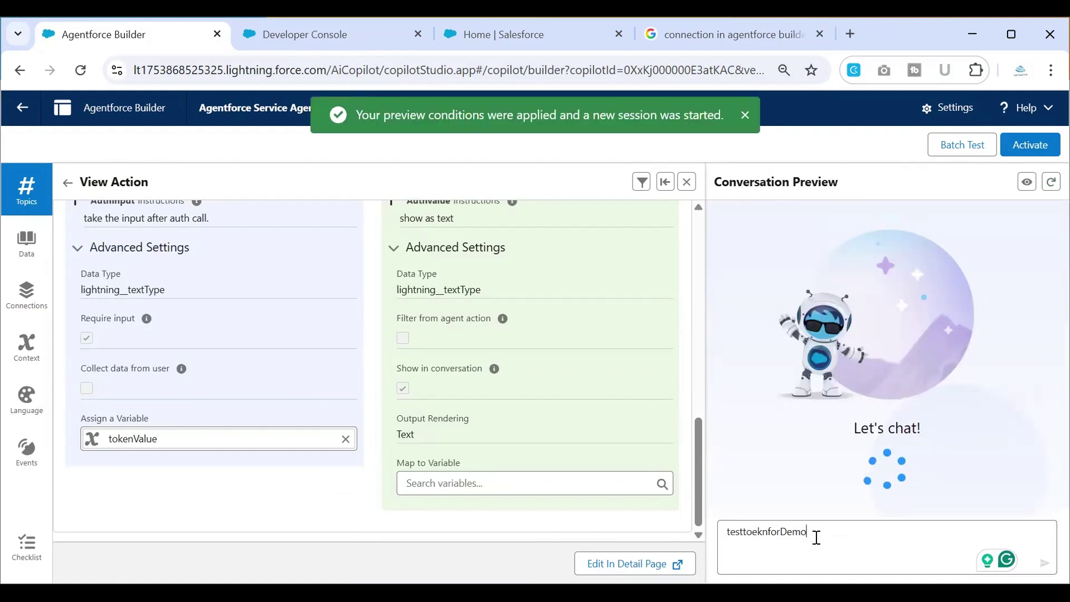
{"action": "key", "text": "ctrl+a"}
{"action": "type", "text": "g"}
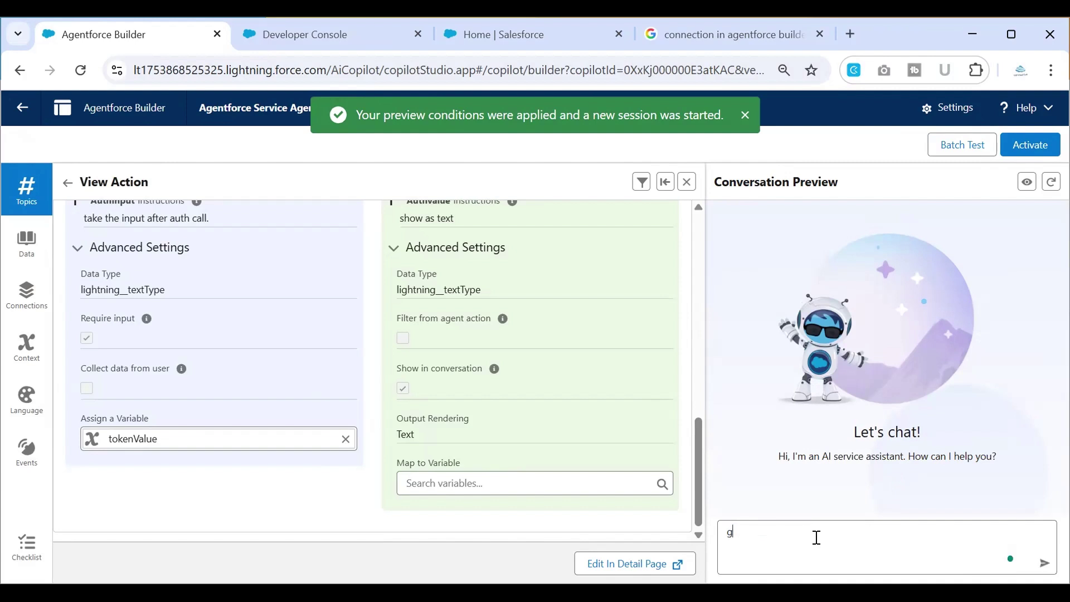
{"action": "type", "text": "enreate "}
{"action": "type", "text": "auth"}
{"action": "key", "text": "BackSpace"}
{"action": "key", "text": "BackSpace"}
{"action": "key", "text": "BackSpace"}
{"action": "key", "text": "BackSpace"}
{"action": "key", "text": "BackSpace"}
{"action": "key", "text": "BackSpace"}
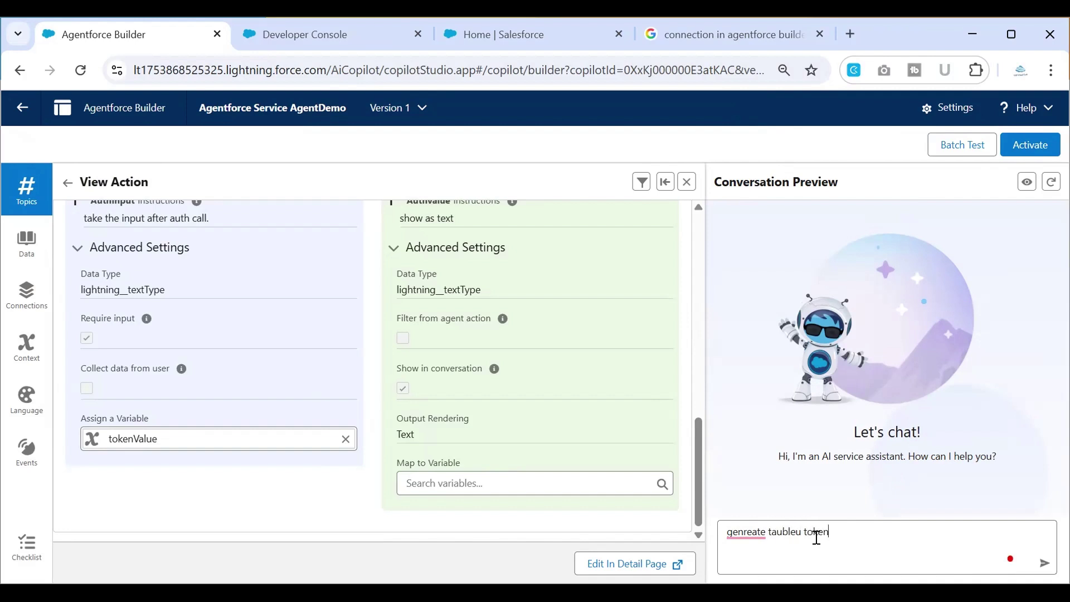
{"action": "key", "text": "Return"}
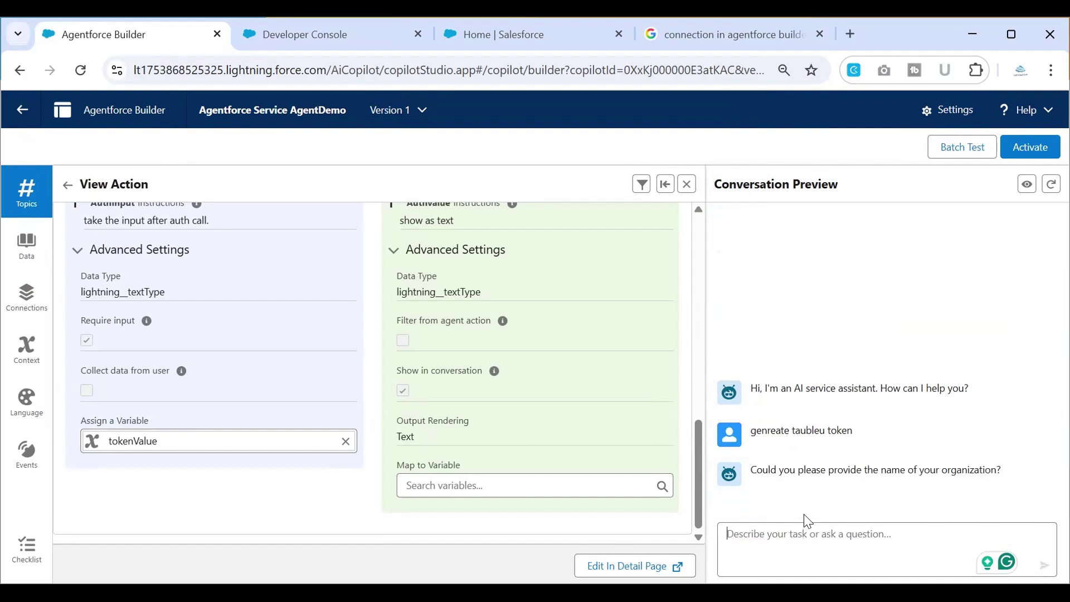
Answer the organization question with "test org 1" and check the token and content URL in the reply
{"action": "type", "text": "o"}
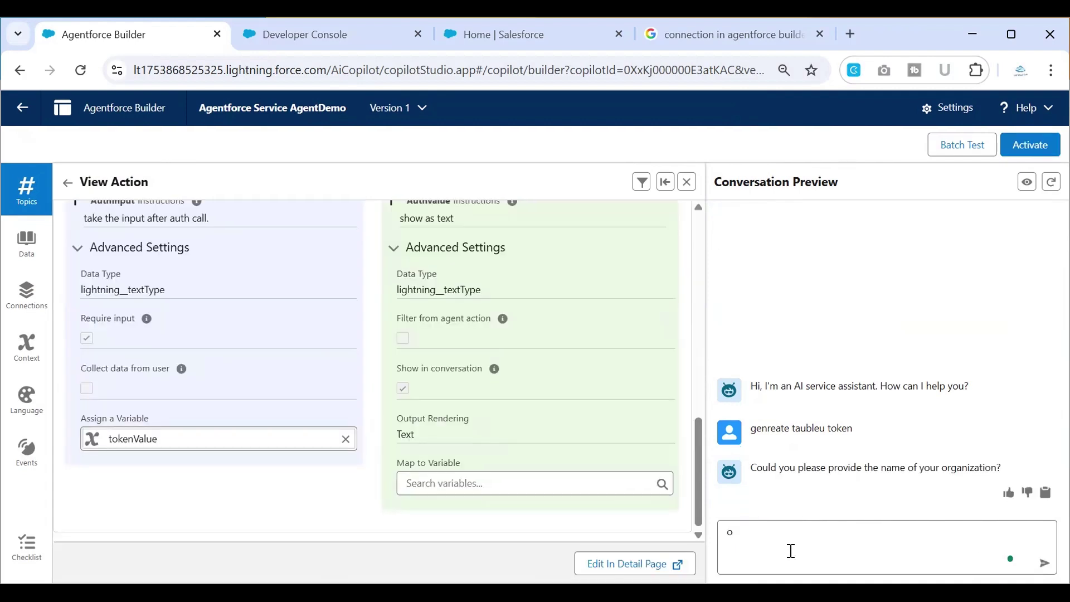
{"action": "type", "text": "rg 1"}
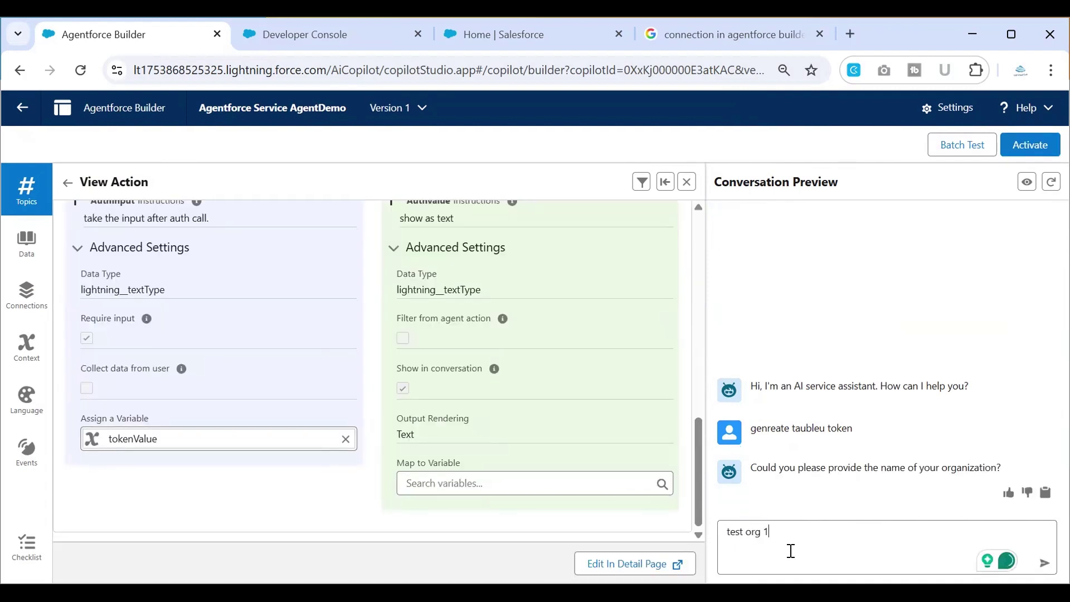
{"action": "key", "text": "Return"}
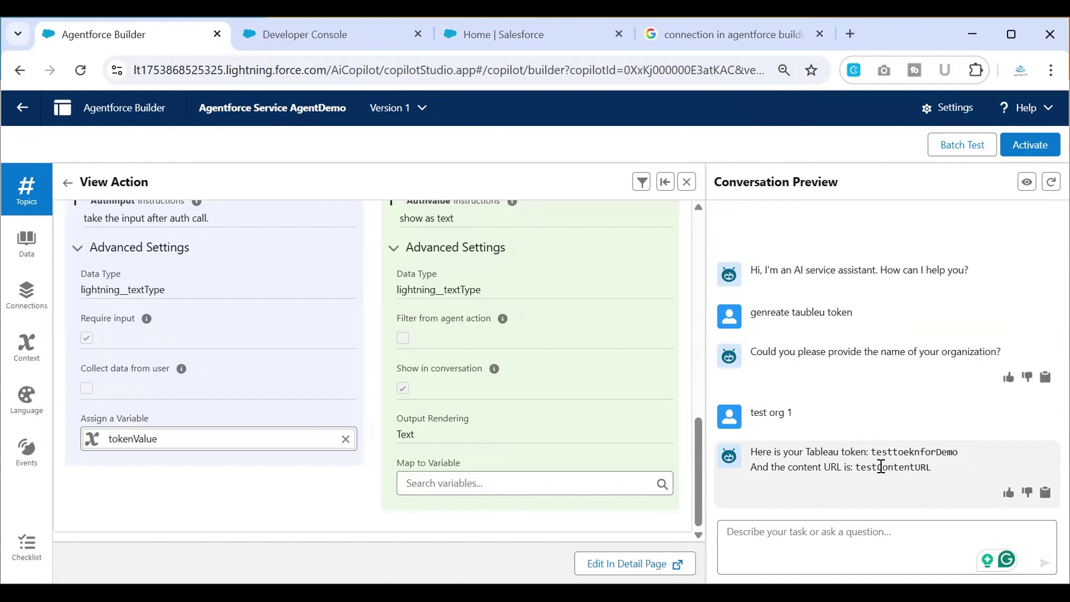
{"action": "double_click", "coordinate": [881, 466]}
{"action": "double_click", "coordinate": [891, 452]}
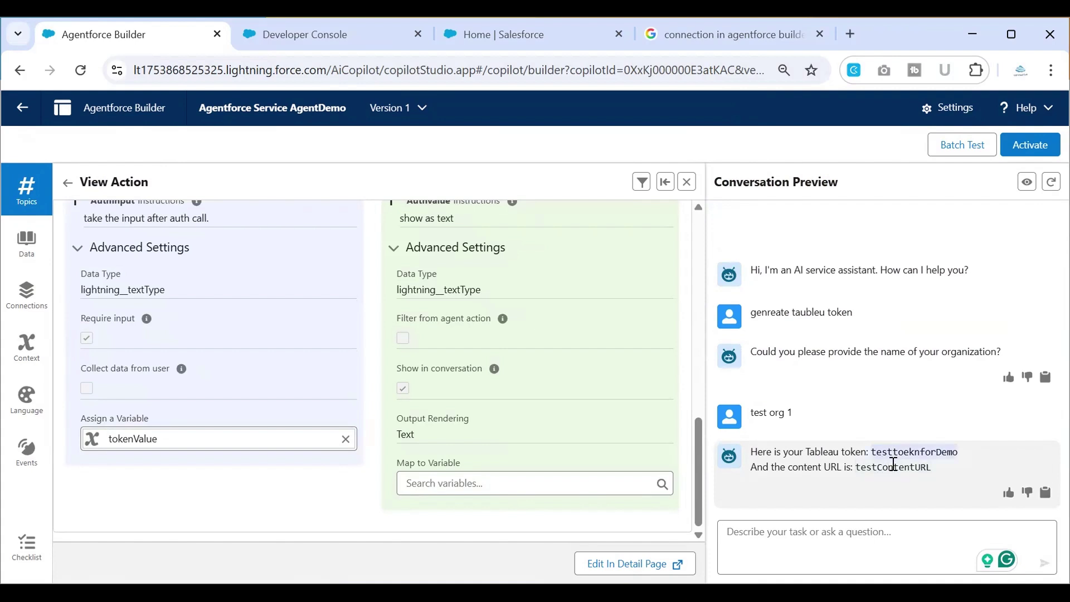
Ask the agent to "show token" in the conversation preview
{"action": "left_click", "coordinate": [845, 530]}
{"action": "type", "text": "show"}
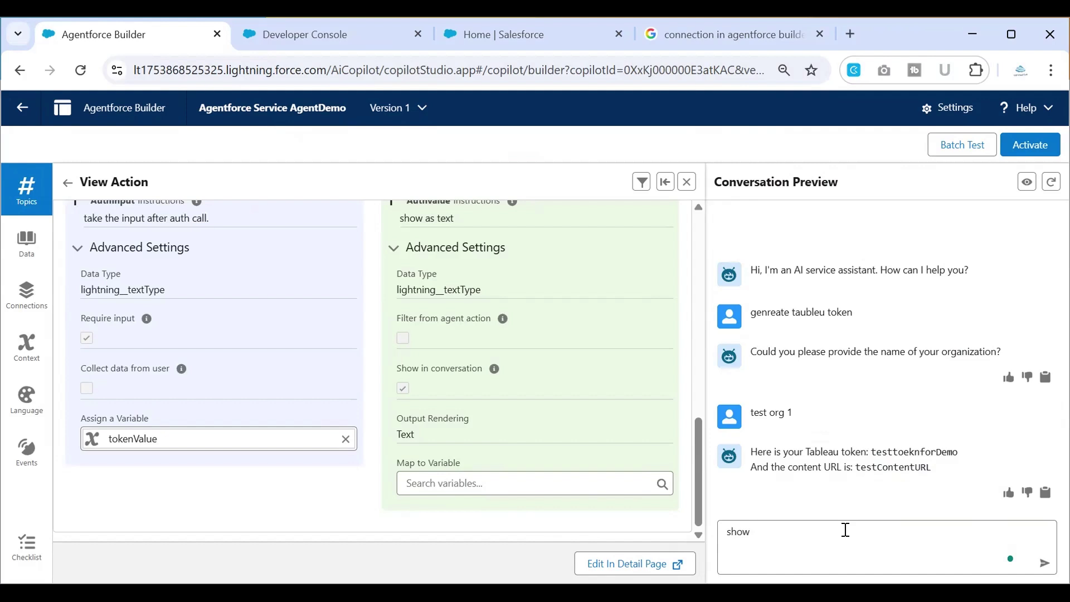
{"action": "type", "text": " token"}
{"action": "key", "text": "Return"}
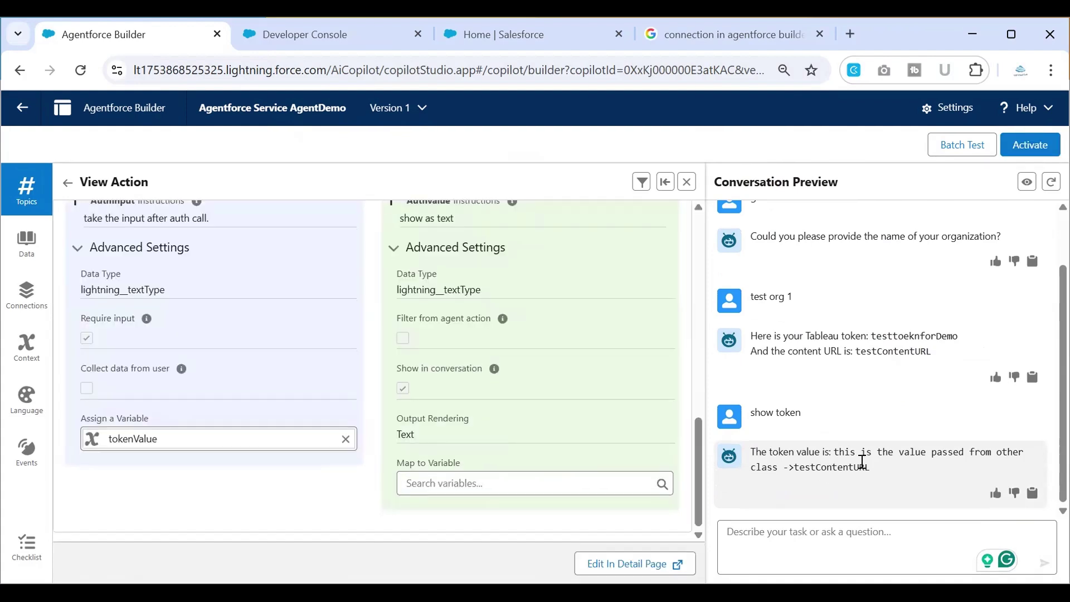
Compare the token and content URL in the chat with the passed value and AuthInput's tokenValue assignment
{"action": "double_click", "coordinate": [893, 338]}
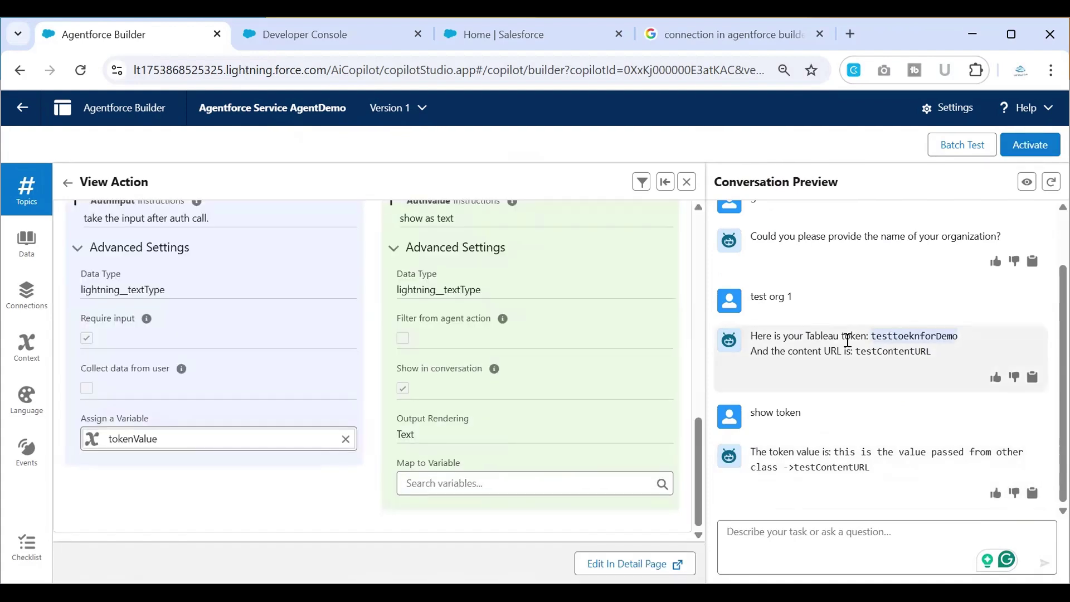
{"action": "double_click", "coordinate": [902, 351]}
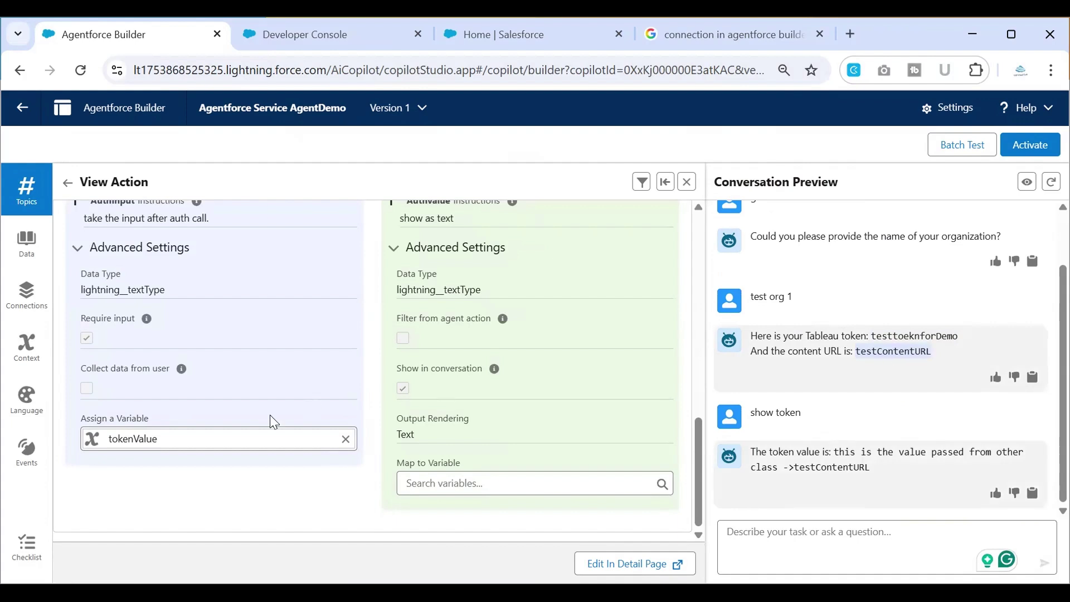
{"action": "scroll", "coordinate": [523, 377], "scroll_direction": "up", "scroll_amount": 2}
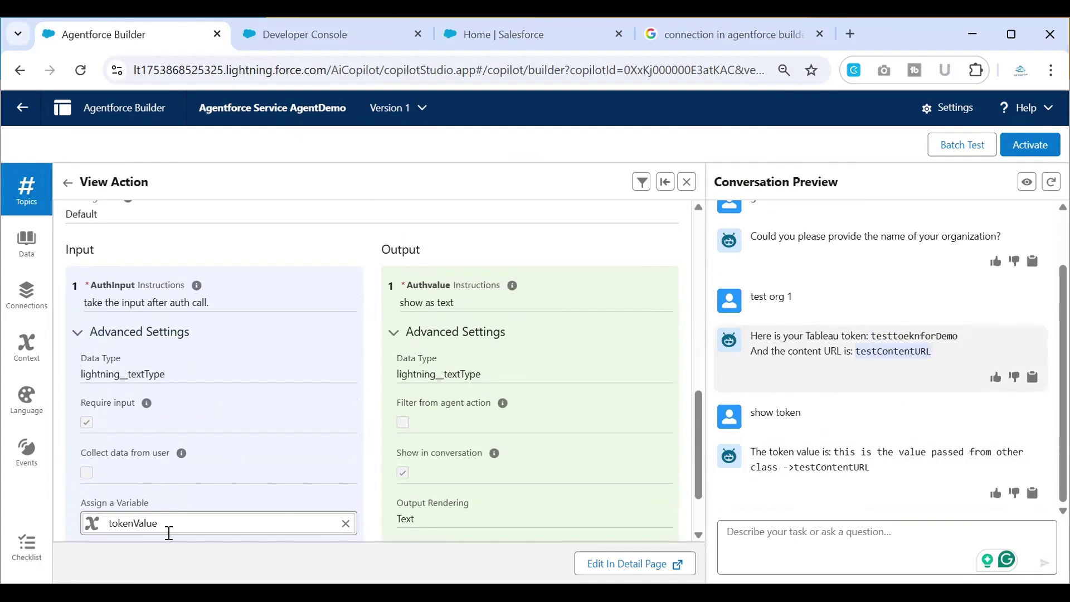
{"action": "scroll", "coordinate": [516, 444], "scroll_direction": "down", "scroll_amount": 2}
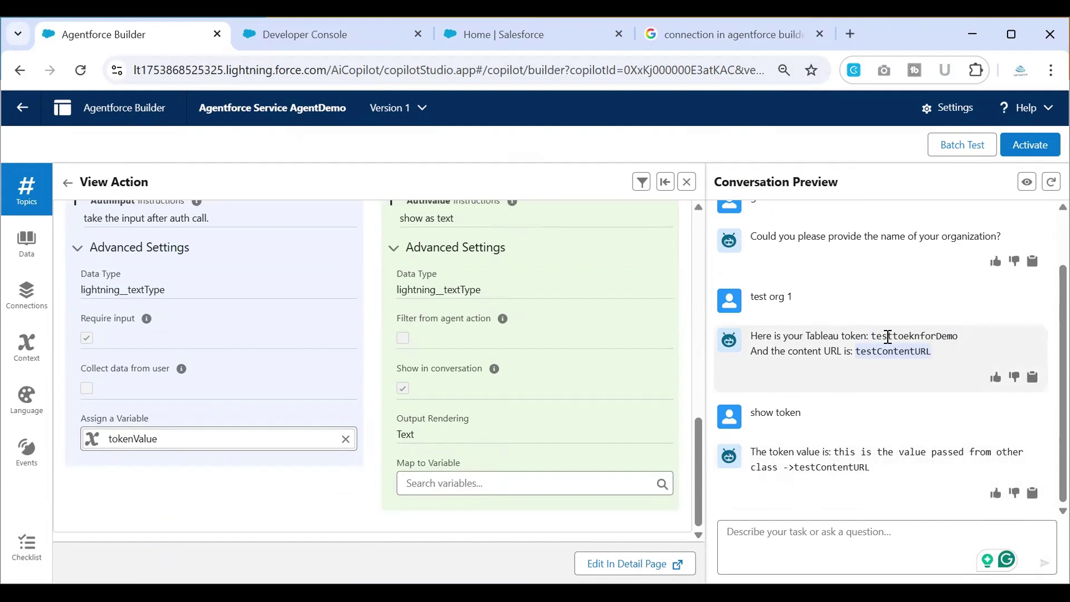
{"action": "double_click", "coordinate": [849, 337]}
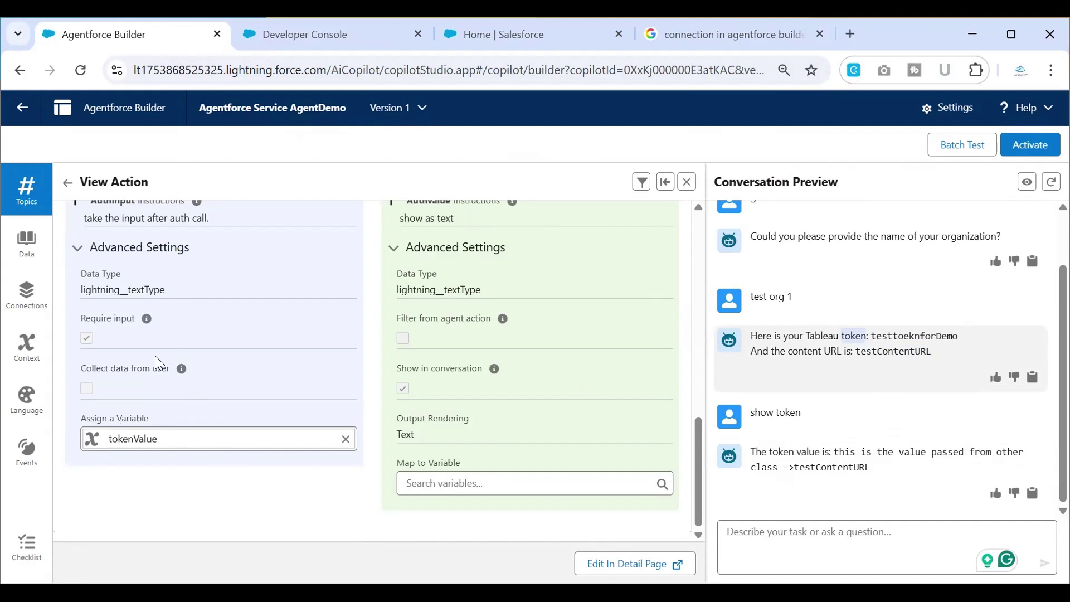
{"action": "scroll", "coordinate": [155, 357], "scroll_direction": "up", "scroll_amount": 2}
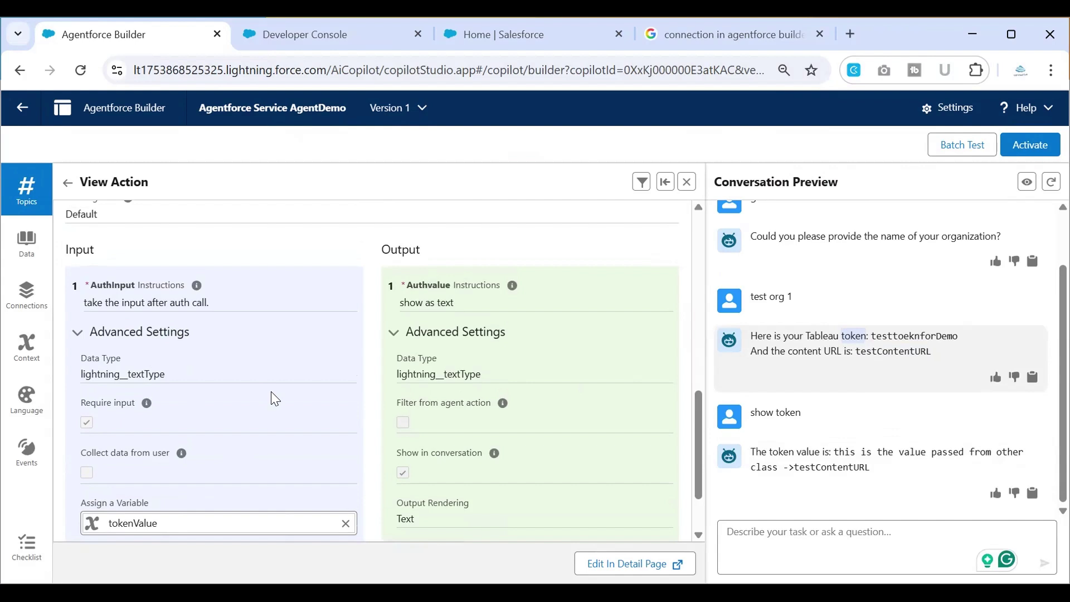